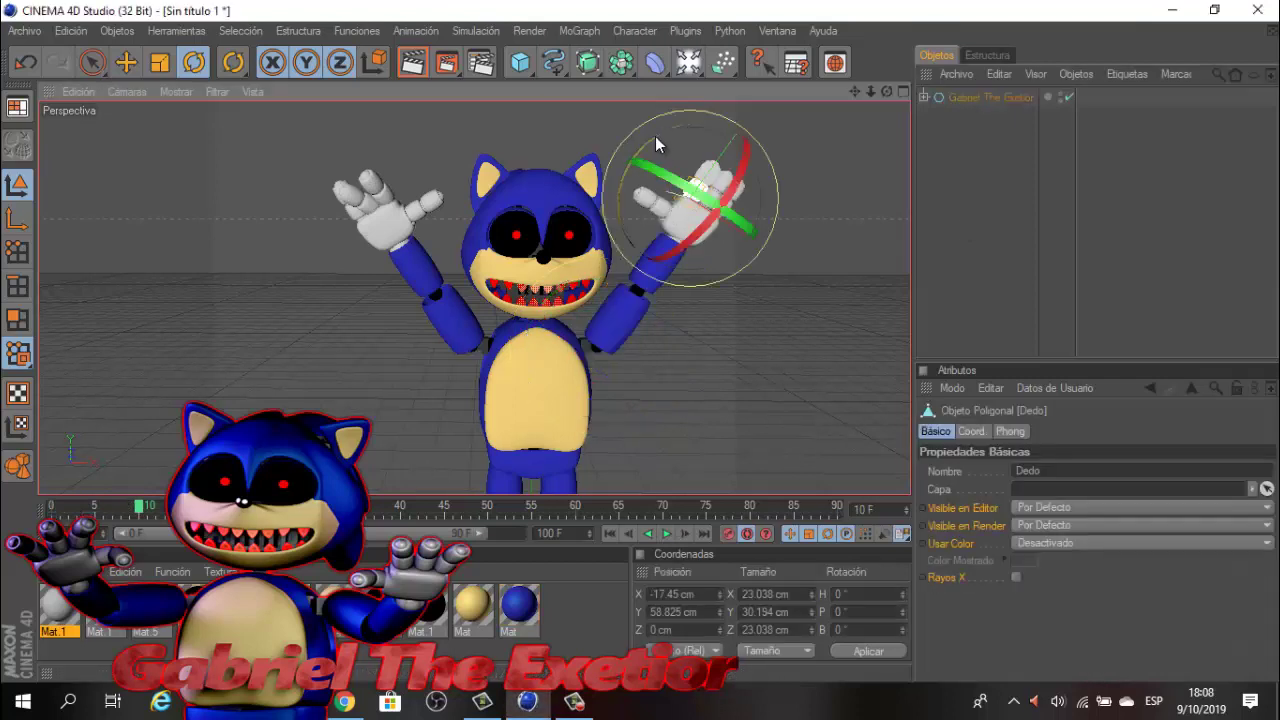
# Return to frame 7 of the finger's wave animation.
pyautogui.click(113, 511)
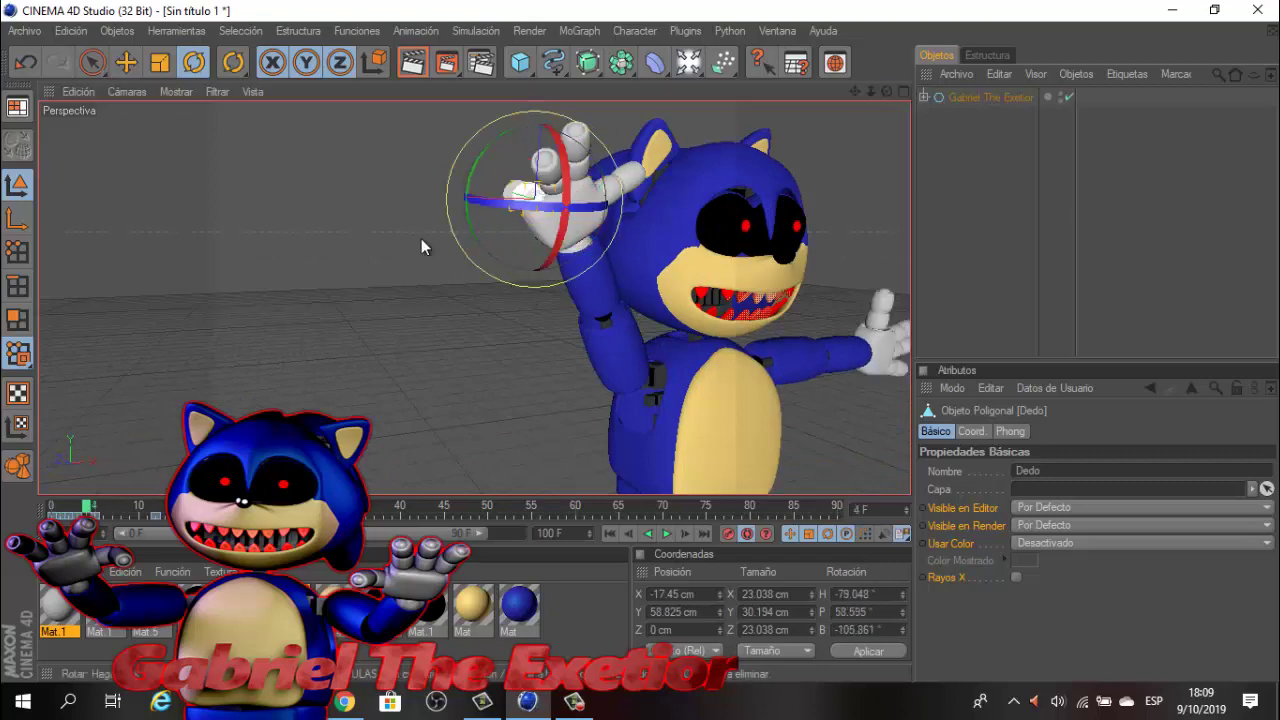
# Preview the wave, tilt the Head, and select the Right Eye at frame 4.
pyautogui.click(667, 534)
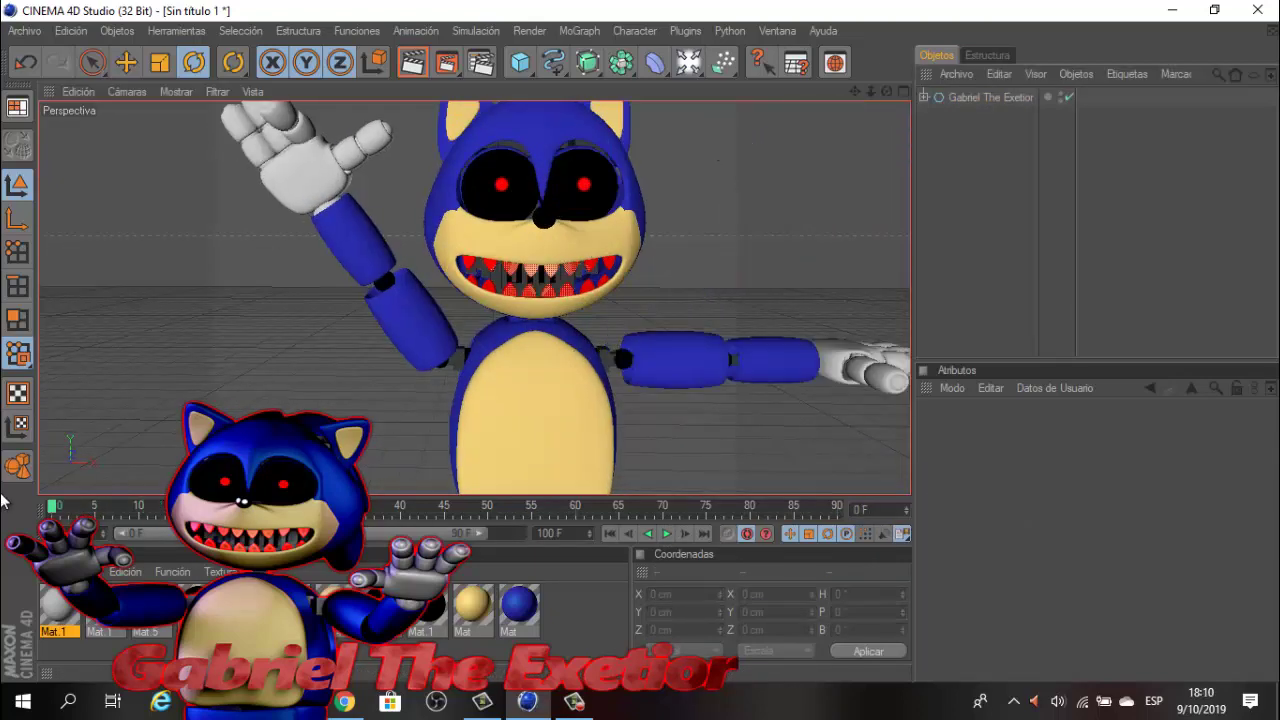
pyautogui.click(537, 325)
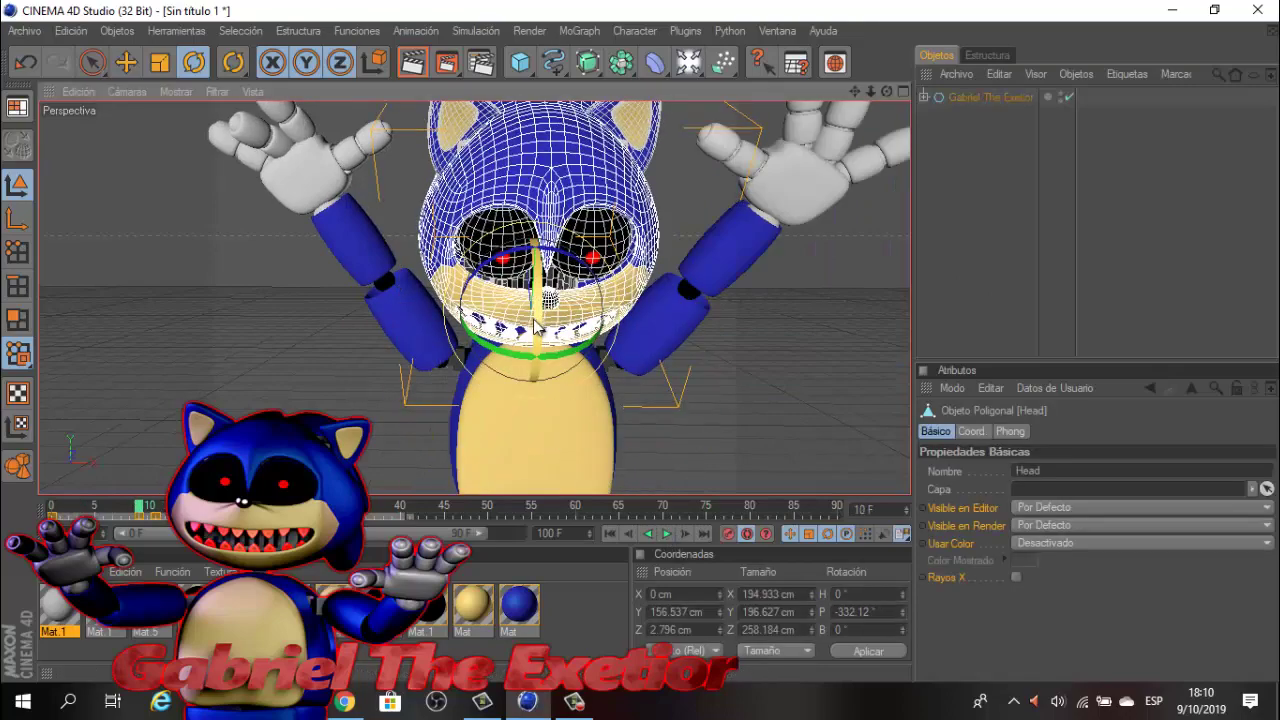
pyautogui.moveTo(537, 325); pyautogui.dragTo(537, 338)
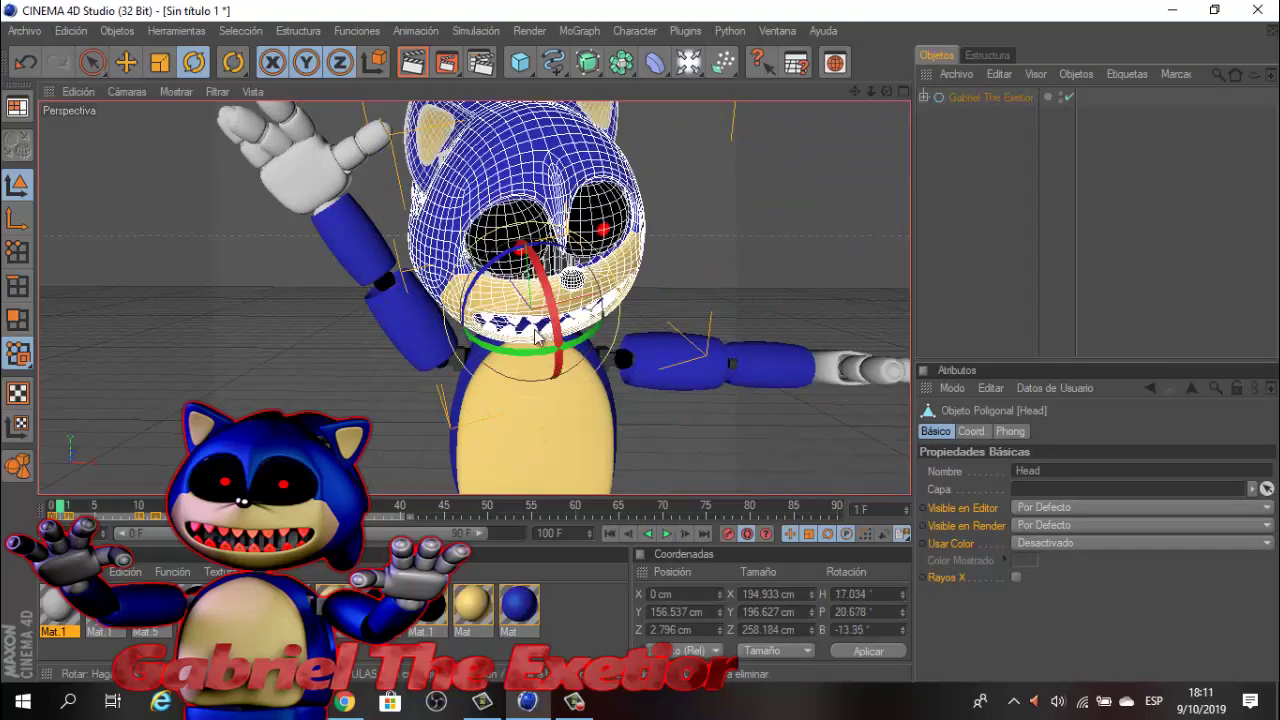
pyautogui.click(385, 237)
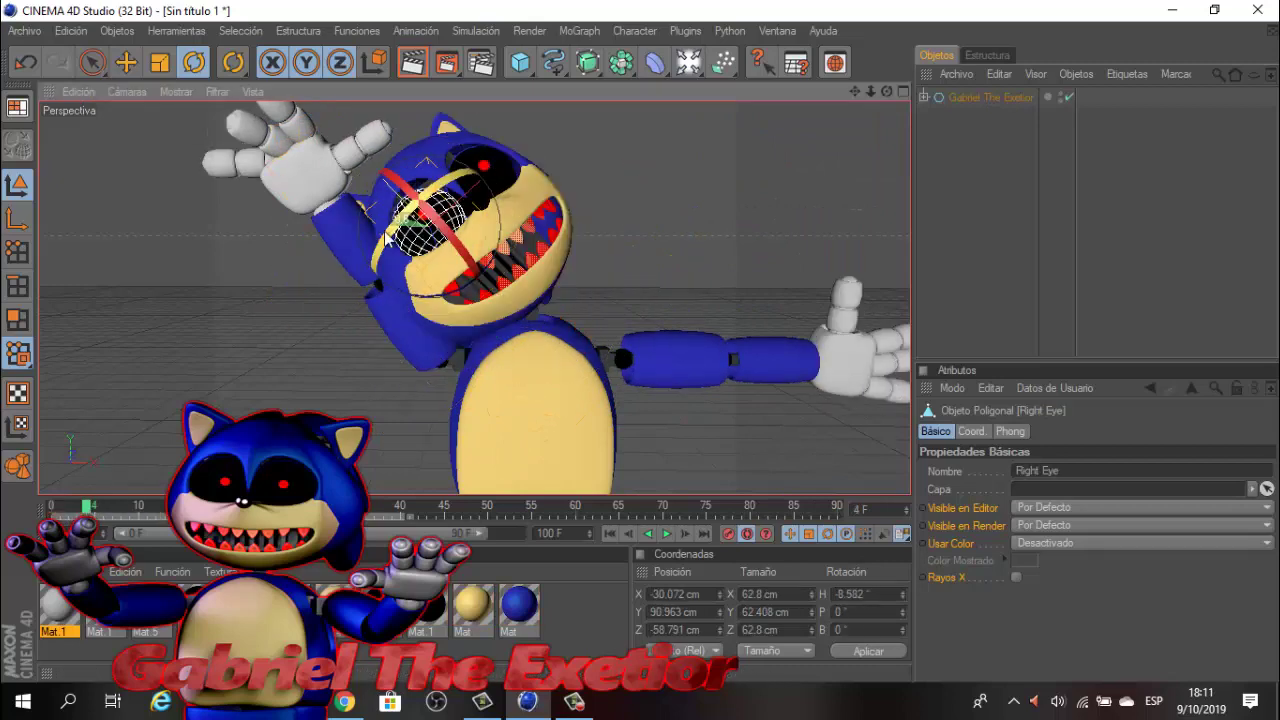
pyautogui.press('g')
# Select the Head and Left Eye, then move on to frame 6.
pyautogui.click(528, 293)
pyautogui.click(578, 190)
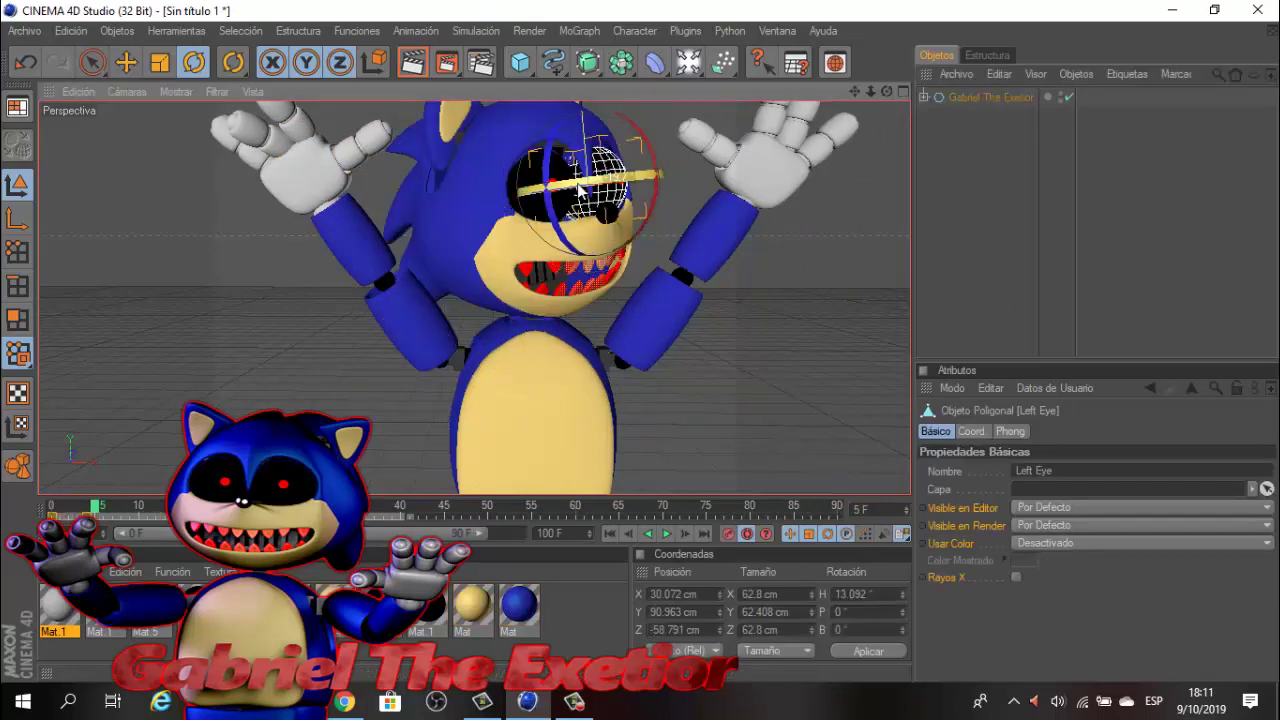
pyautogui.click(757, 237)
pyautogui.click(105, 511)
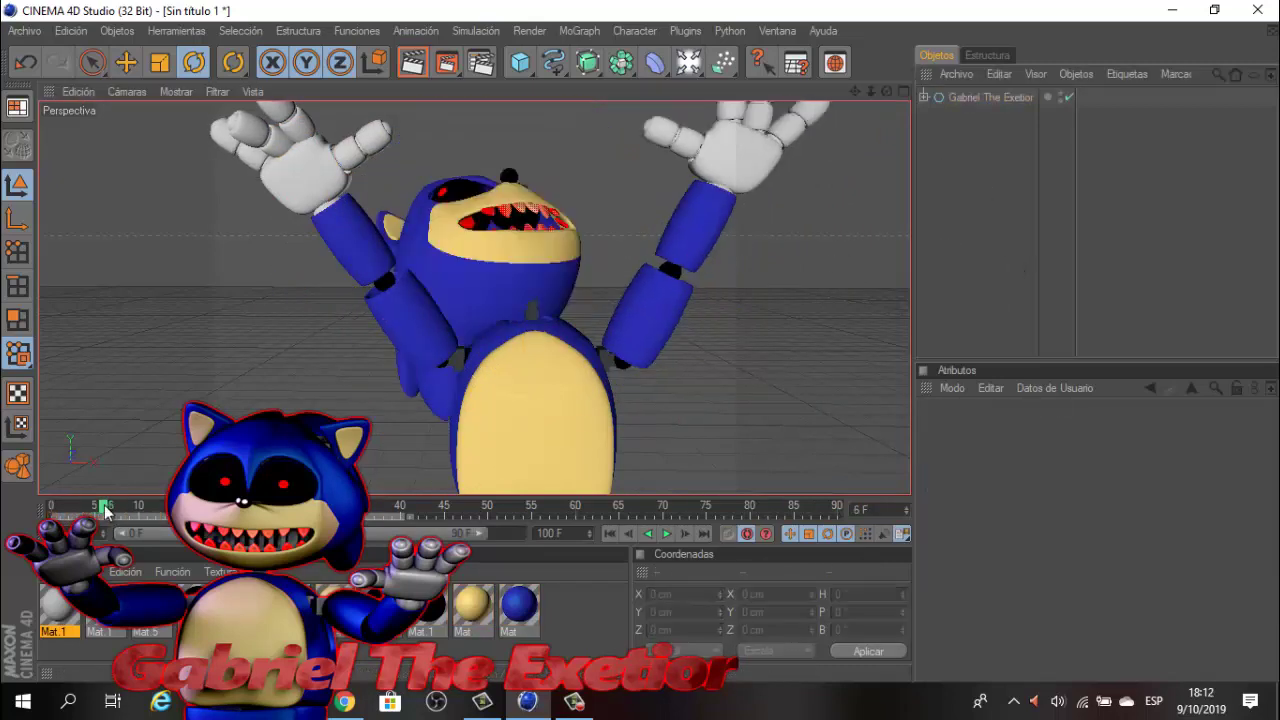
# Undo the last pose changes and scrub the timeline to review the wink.
pyautogui.hotkey('ctrl', 'z')
pyautogui.hotkey('ctrl', 'z')
pyautogui.hotkey('ctrl', 'z')
pyautogui.hotkey('ctrl', 'z')
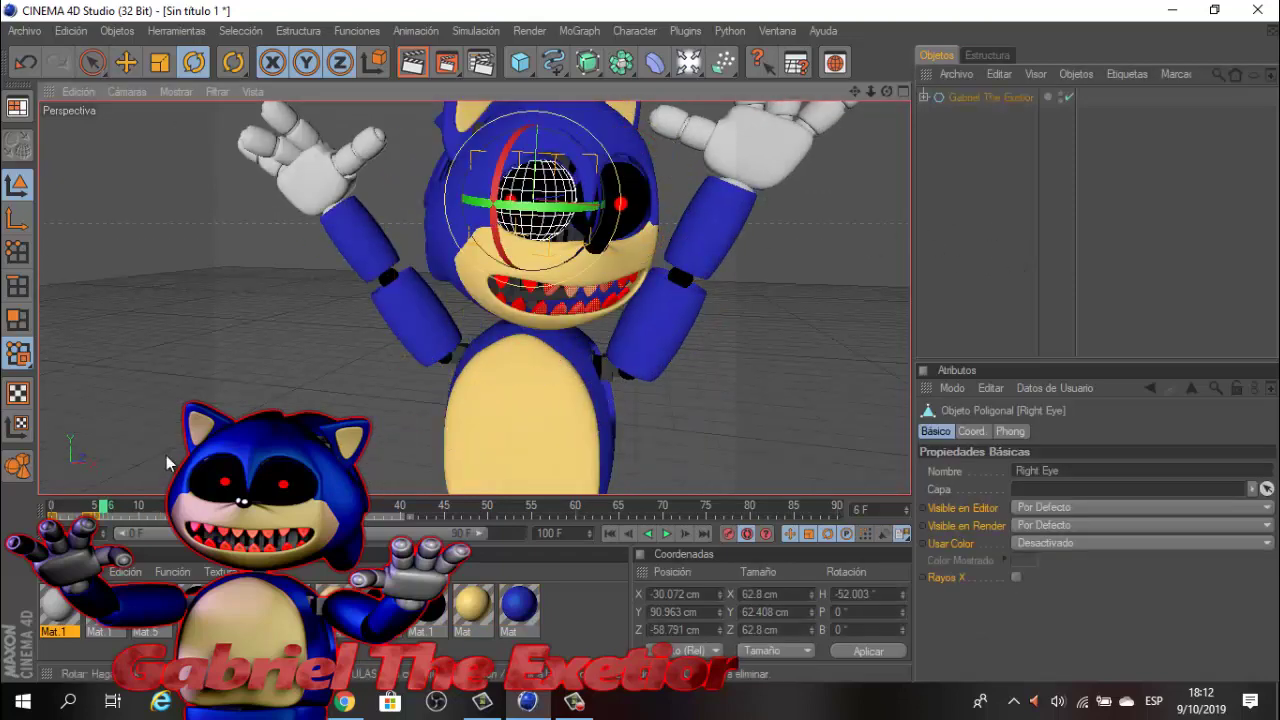
pyautogui.hotkey('ctrl', 'z')
pyautogui.hotkey('ctrl', 'z')
pyautogui.hotkey('ctrl', 'z')
pyautogui.hotkey('ctrl', 'z')
pyautogui.press('g')
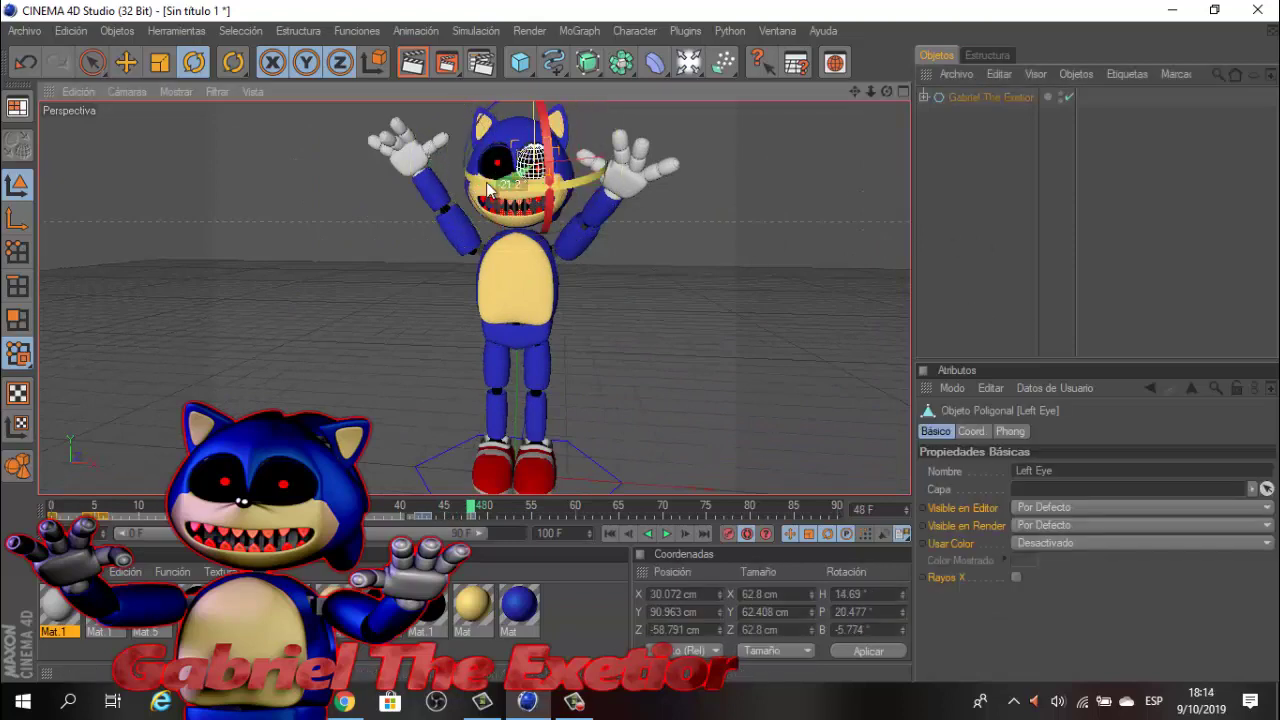
pyautogui.click(837, 215)
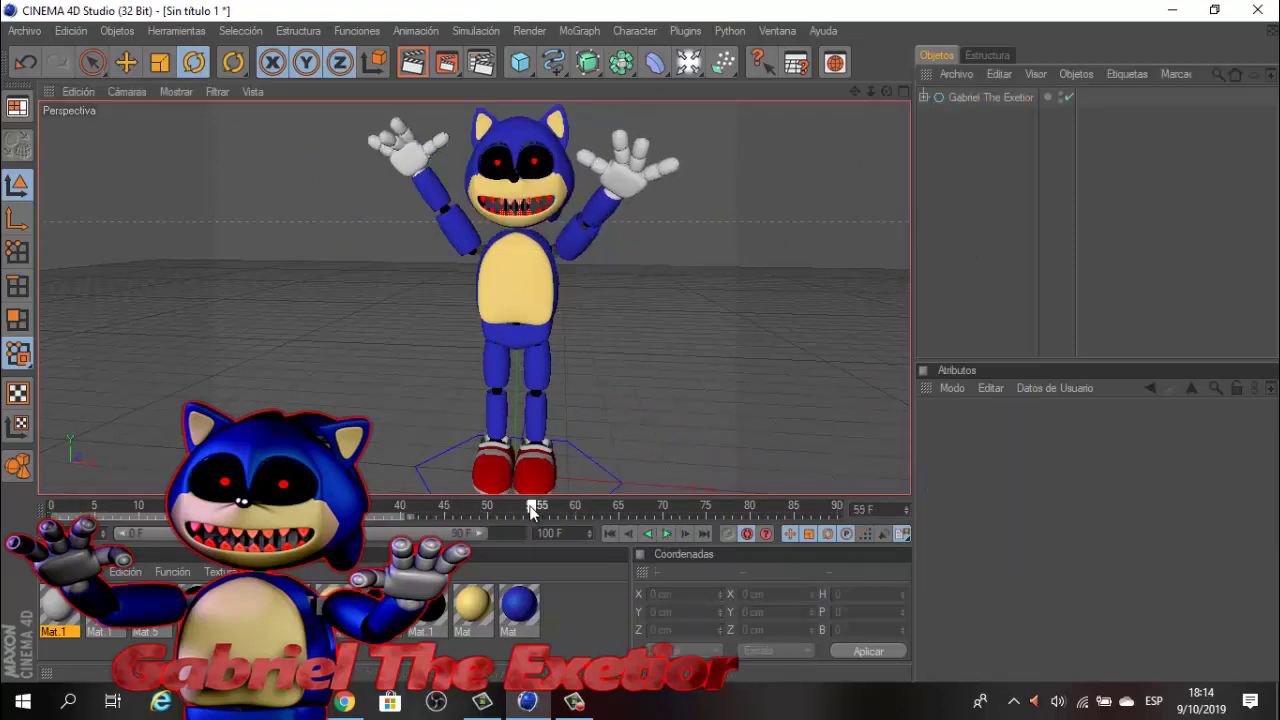
pyautogui.moveTo(530, 508); pyautogui.dragTo(406, 520)
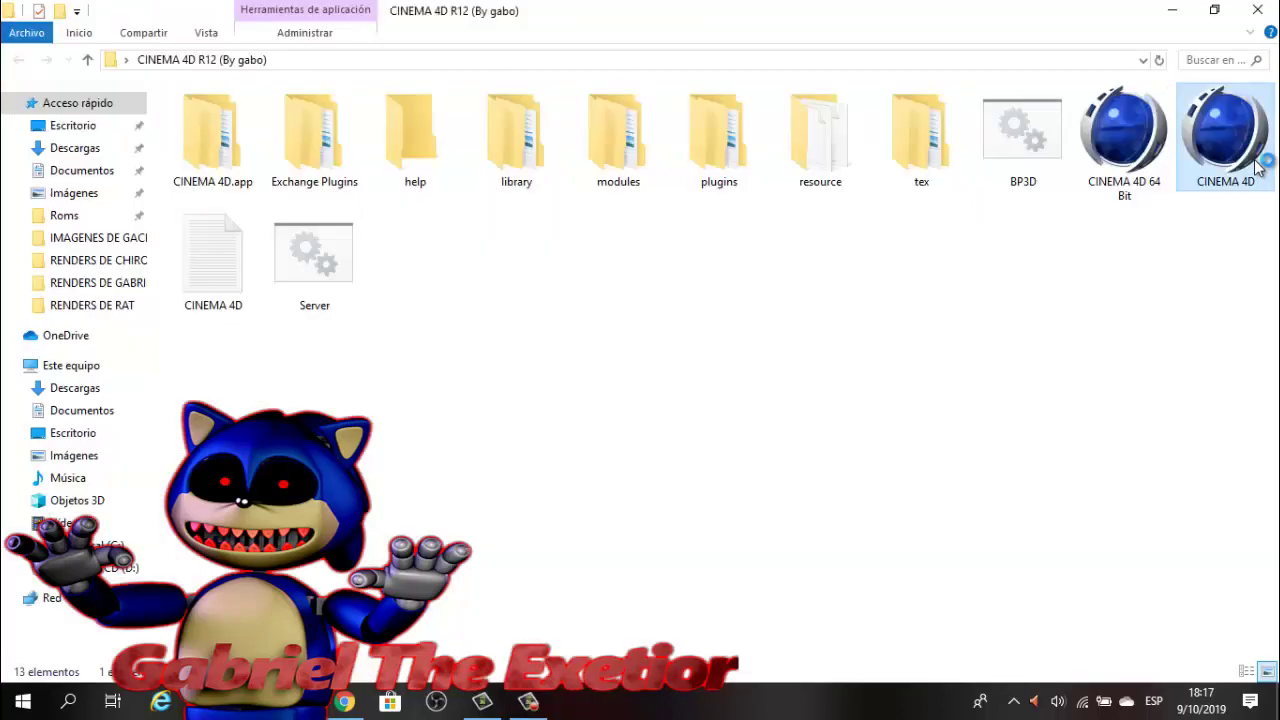
# Relaunch Cinema 4D from the executable in the CINEMA 4D R12 folder.
pyautogui.doubleClick(1258, 168)
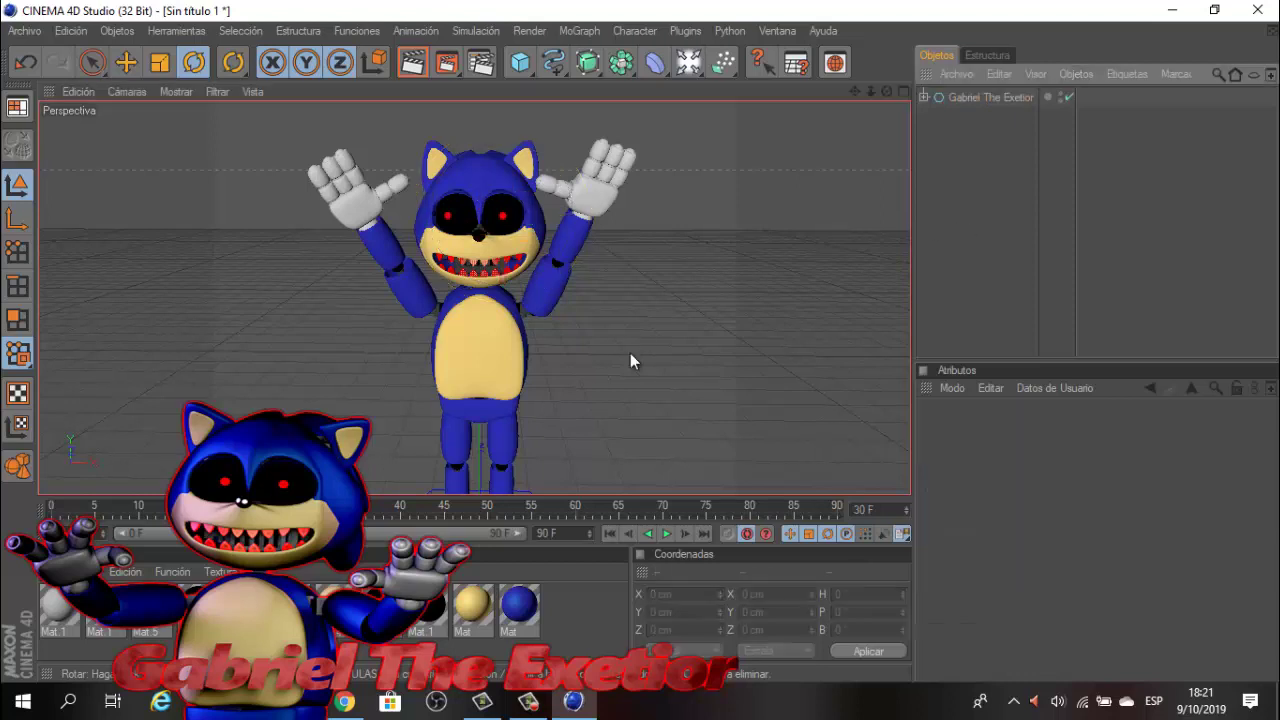
# Clear the eye selection, add a new Cámara, and rename it.
pyautogui.click(470, 230)
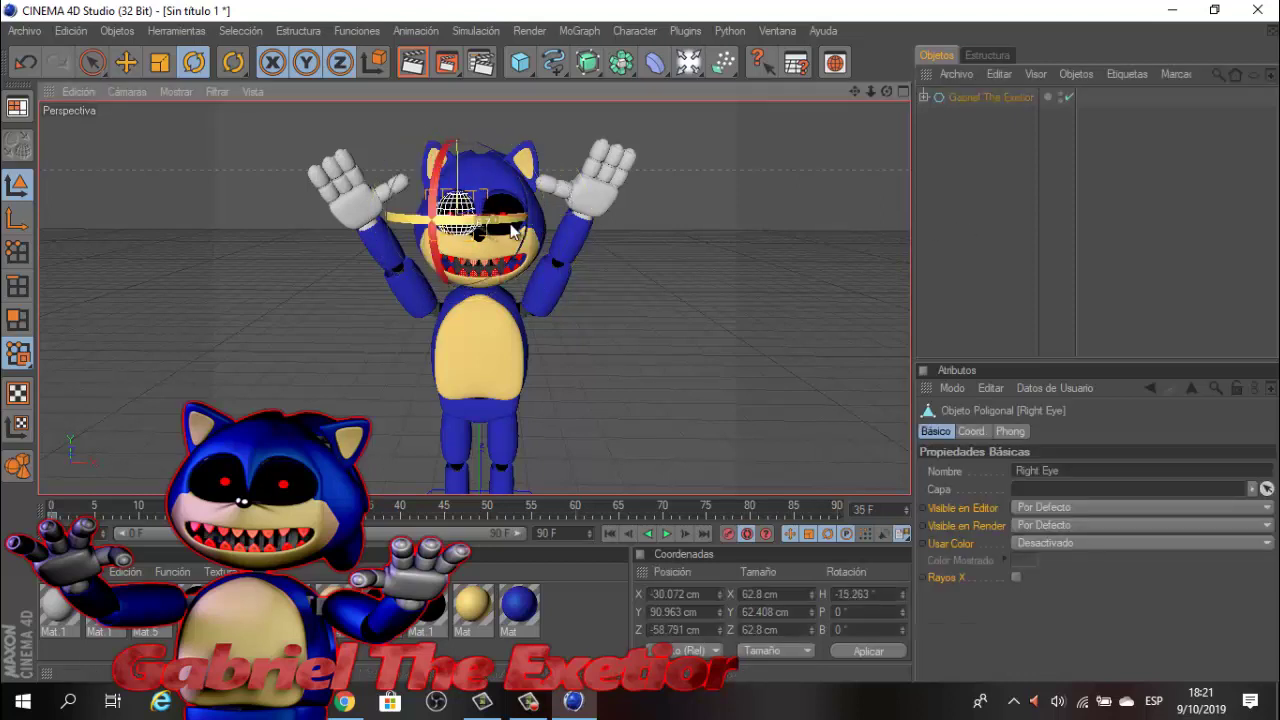
pyautogui.hotkey('ctrl', 'z')
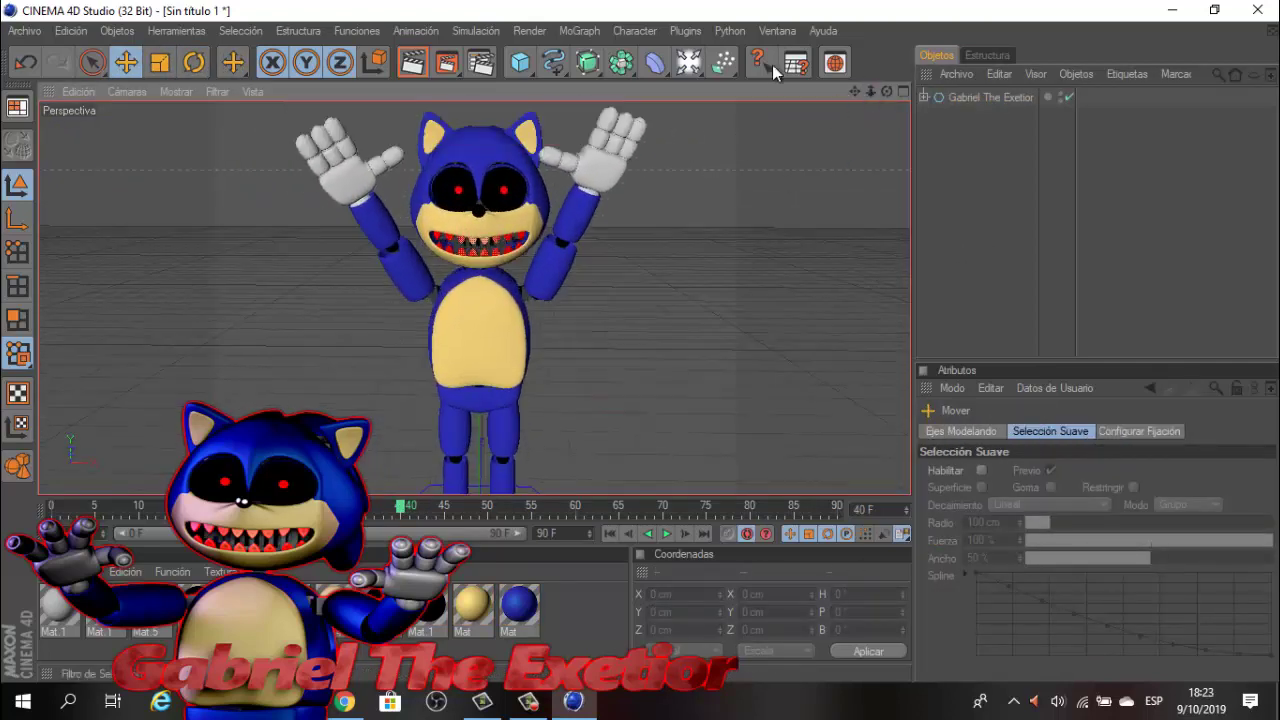
pyautogui.click(655, 62)
pyautogui.click(722, 62)
pyautogui.click(781, 182)
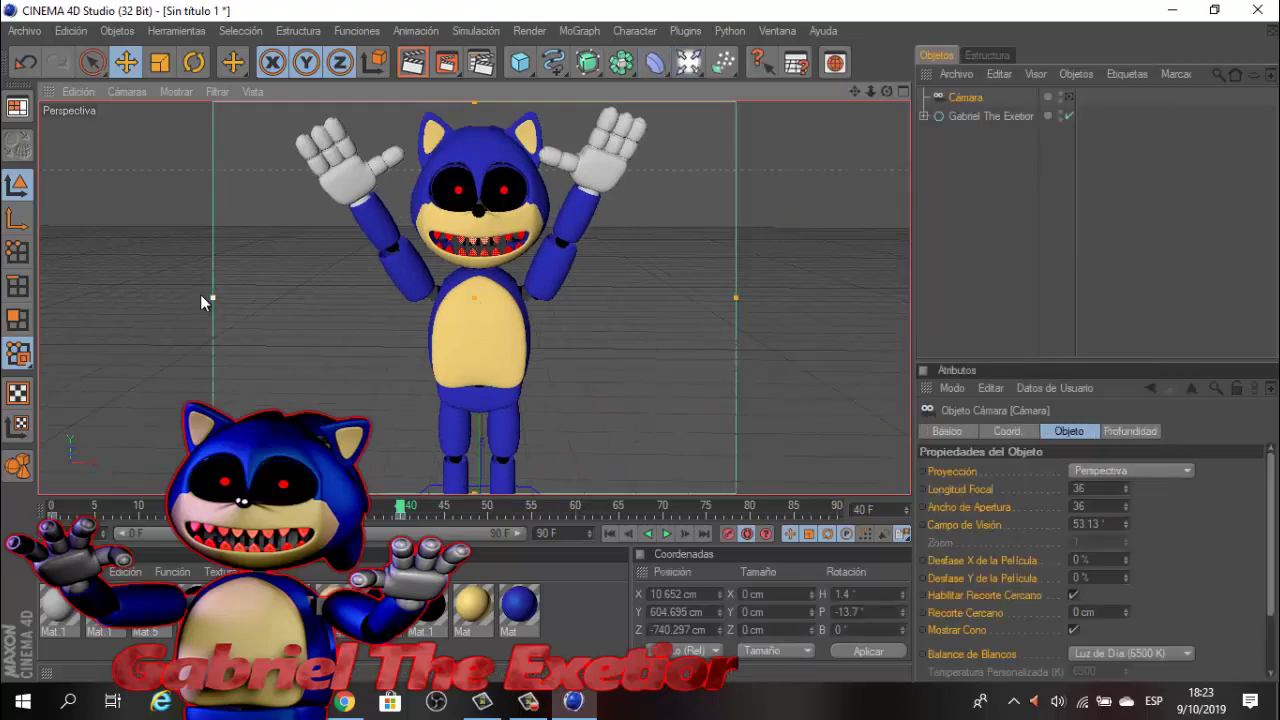
pyautogui.doubleClick(1008, 96)
pyautogui.click(1130, 431)
# Set the camera's Object attributes: 21.477 focal length and a wider field of view.
pyautogui.click(1069, 431)
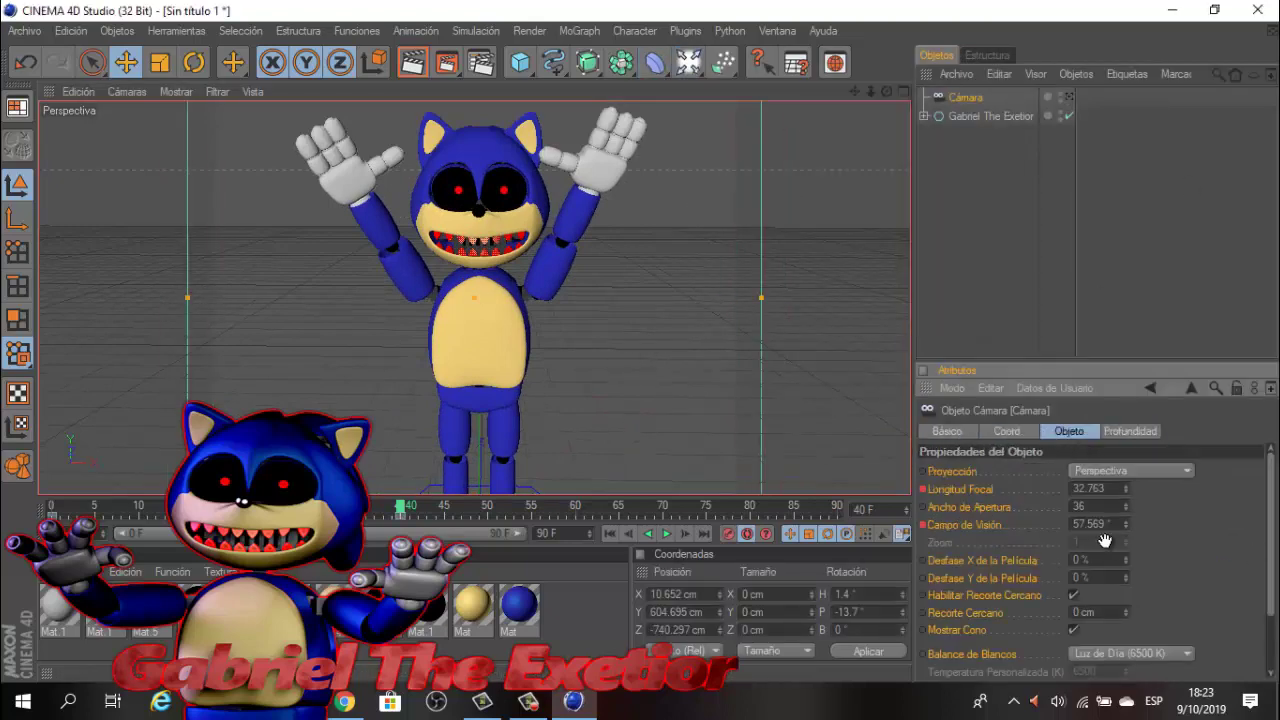
pyautogui.scroll(-3, 1145, 518)
pyautogui.click(947, 431)
pyautogui.click(1007, 431)
pyautogui.click(1069, 431)
pyautogui.click(1165, 470)
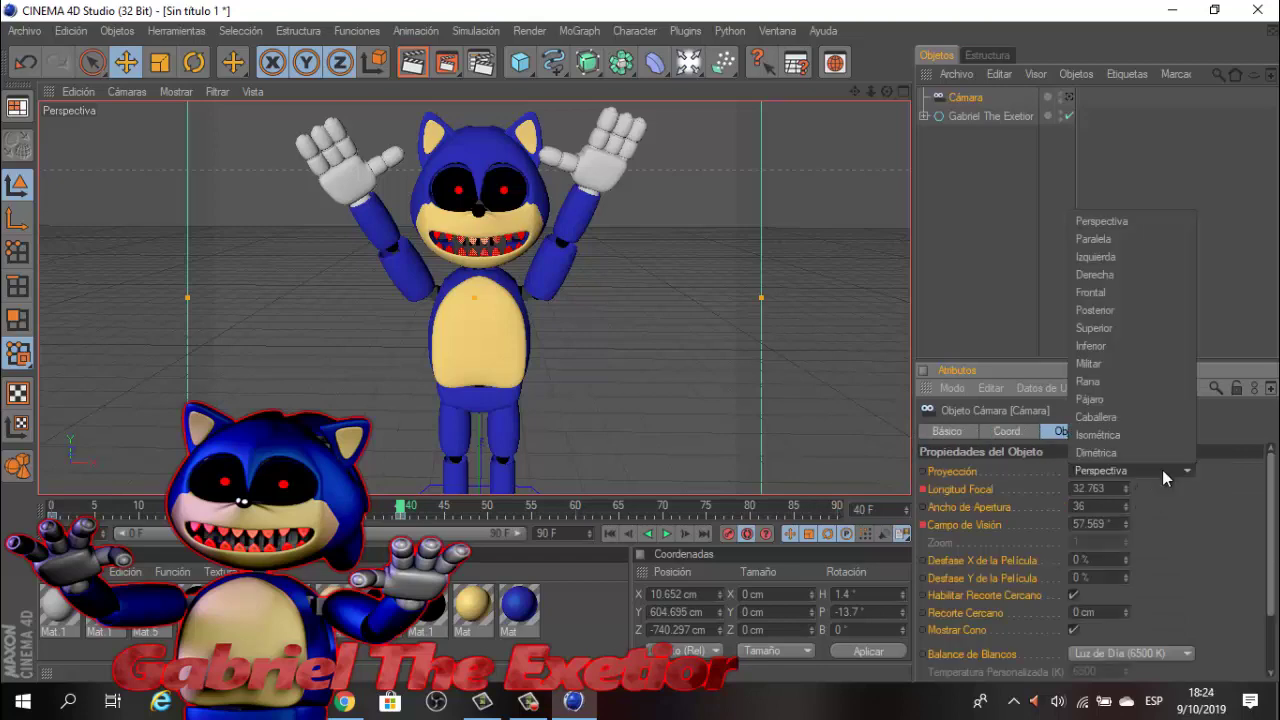
pyautogui.scroll(-2, 1272, 572)
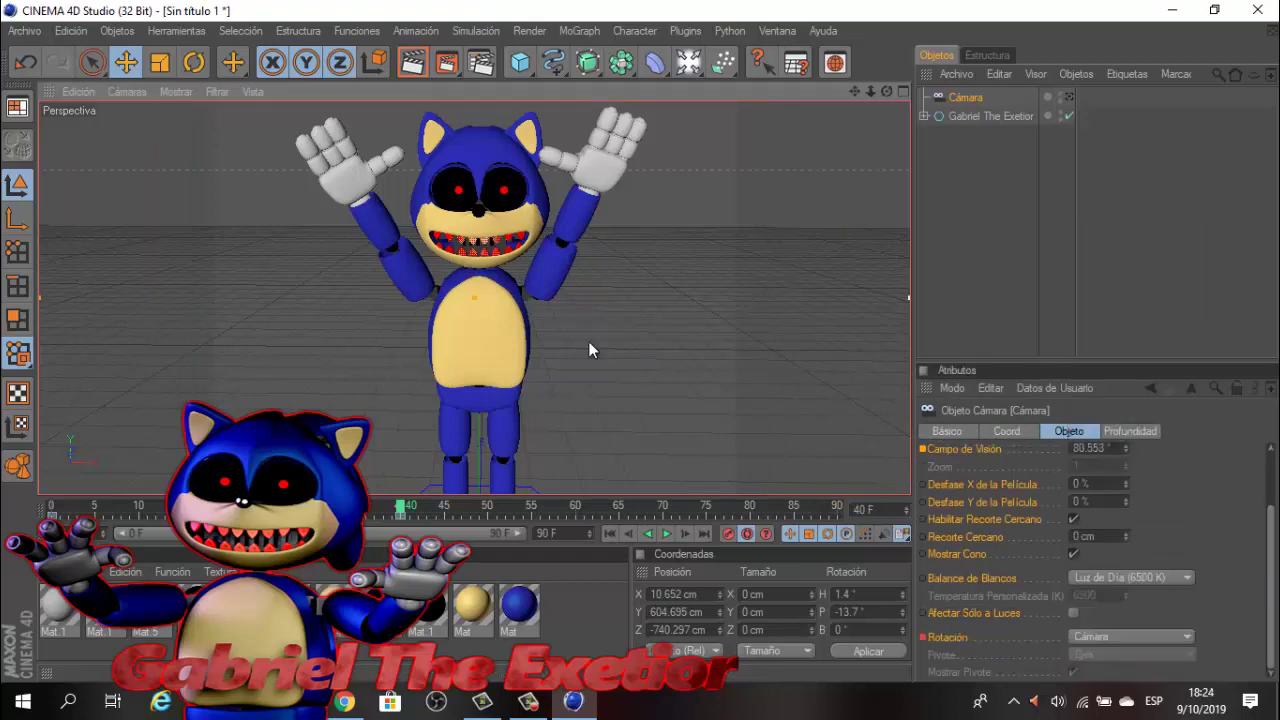
pyautogui.hotkey('ctrl', 'z')
pyautogui.hotkey('ctrl', 'z')
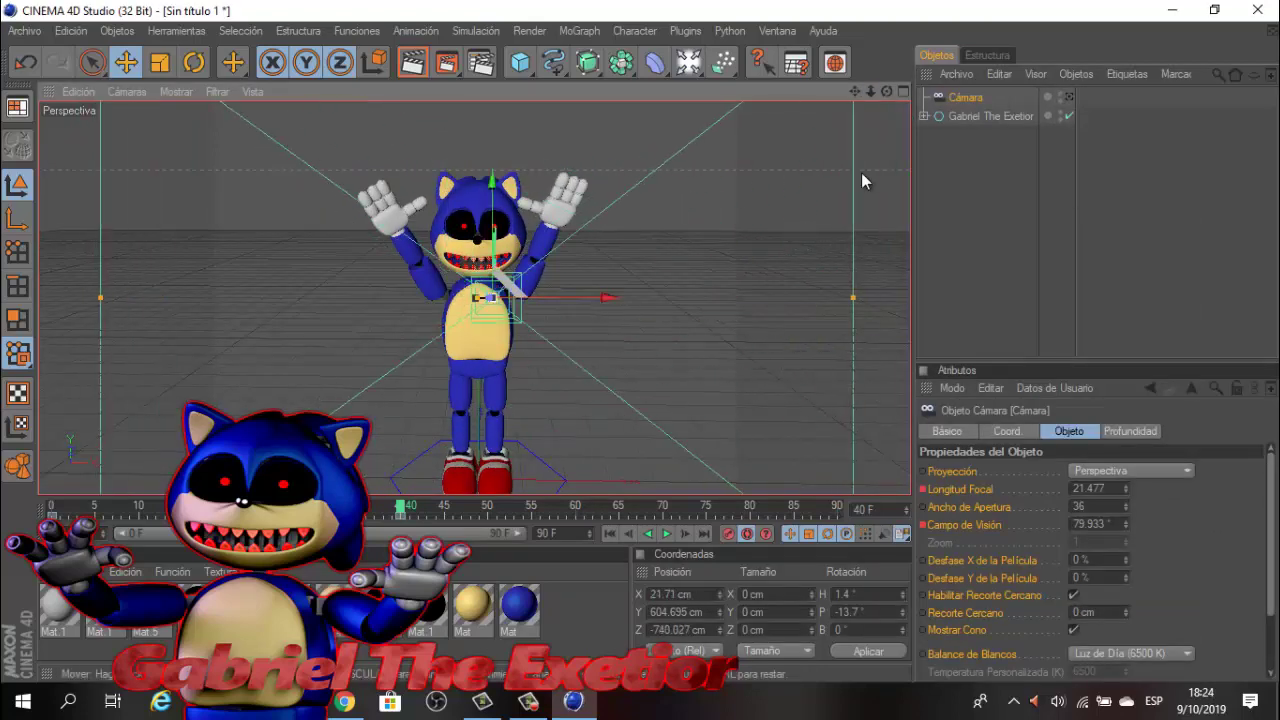
# Move the camera to the character's left, framing the view around it.
pyautogui.moveTo(871, 91); pyautogui.dragTo(540, 523)
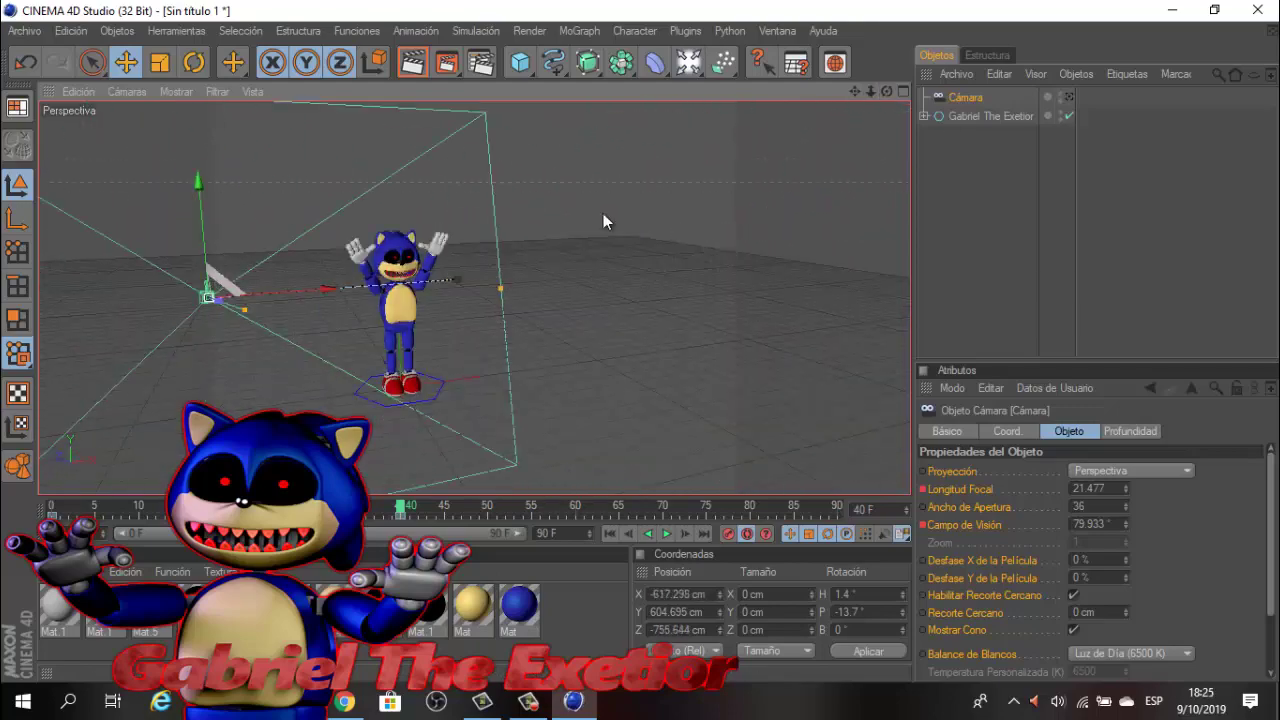
pyautogui.moveTo(535, 296); pyautogui.dragTo(631, 351)
pyautogui.moveTo(874, 91); pyautogui.dragTo(643, 341)
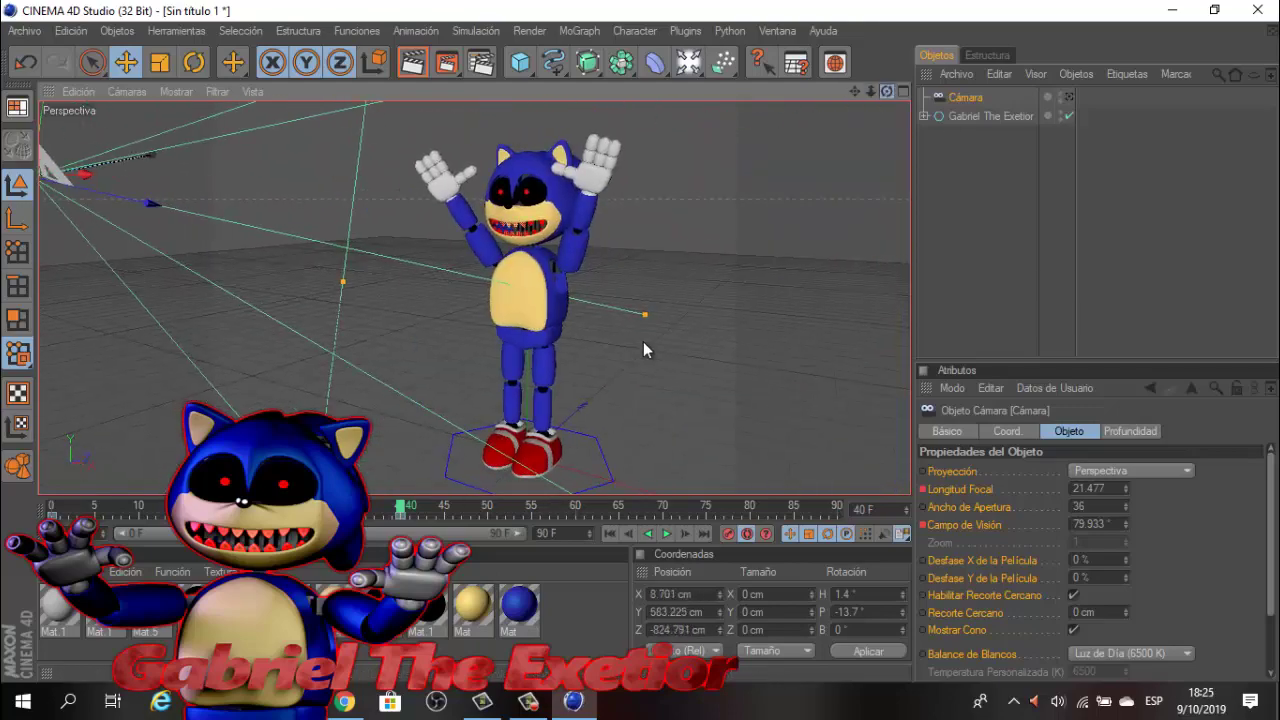
pyautogui.moveTo(875, 94)
pyautogui.mouseDown()
pyautogui.moveTo(849, 91)
pyautogui.moveTo(600, 300)
pyautogui.mouseUp()
# Select the character and rotate its arm with the Rotate tool.
pyautogui.click(470, 275)
pyautogui.press('r')
pyautogui.moveTo(490, 240)
pyautogui.mouseDown()
pyautogui.moveTo(523, 228)
pyautogui.moveTo(486, 286)
pyautogui.moveTo(385, 294)
pyautogui.moveTo(429, 351)
pyautogui.mouseUp()
# Bend the Elbow and swing the Right Arm into a thumbs-up pose at frame 80.
pyautogui.moveTo(870, 91); pyautogui.dragTo(988, 248)
pyautogui.click(371, 271)
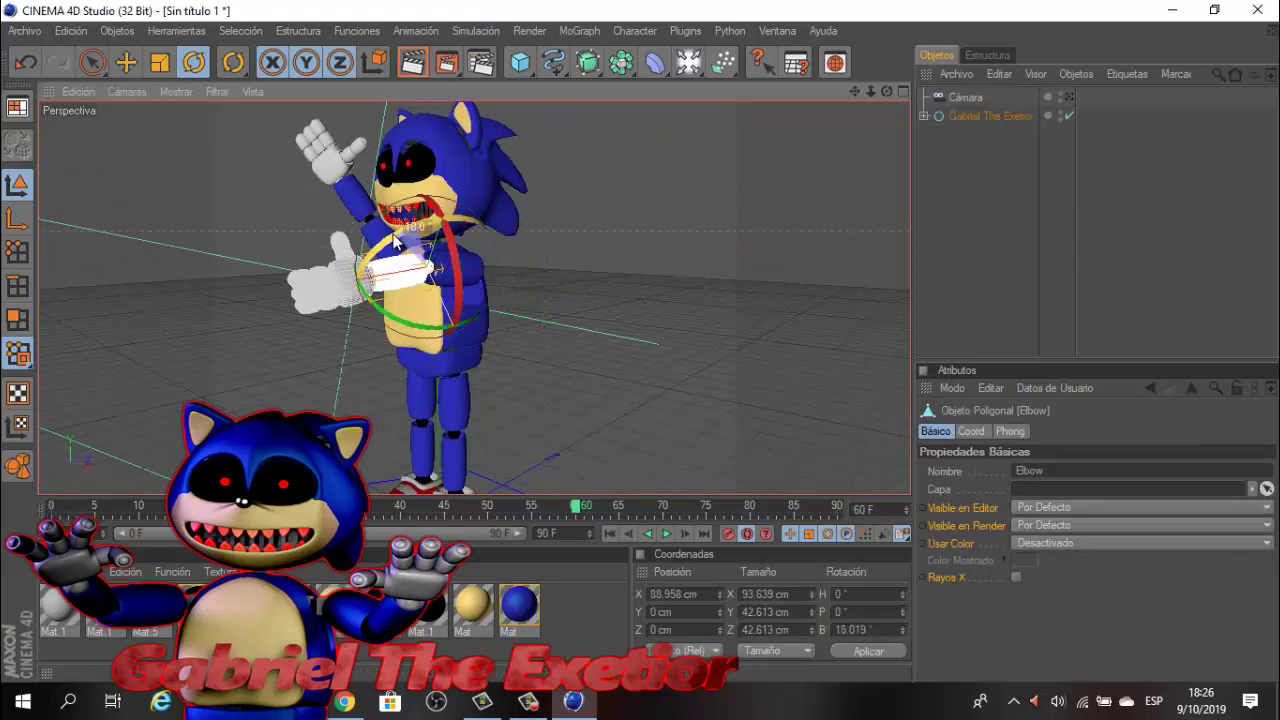
pyautogui.moveTo(886, 91); pyautogui.dragTo(700, 200)
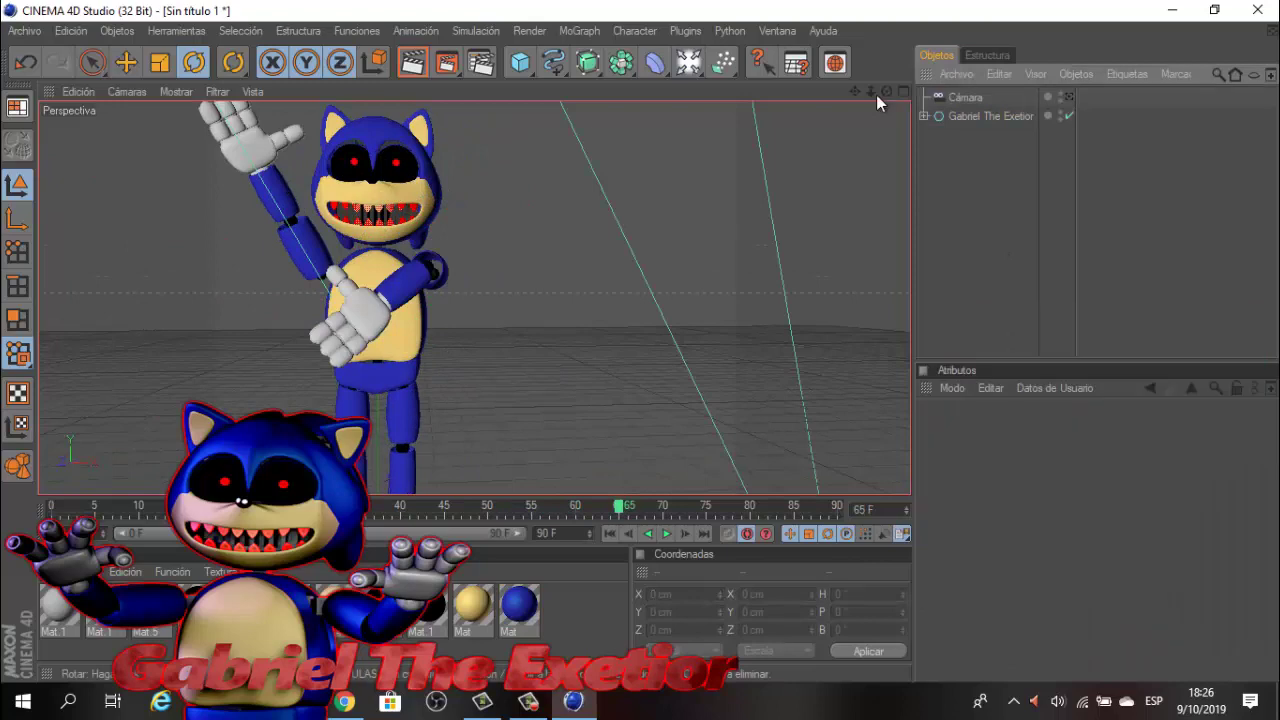
pyautogui.moveTo(876, 95); pyautogui.dragTo(641, 342)
pyautogui.click(334, 316)
pyautogui.moveTo(334, 316); pyautogui.dragTo(858, 243)
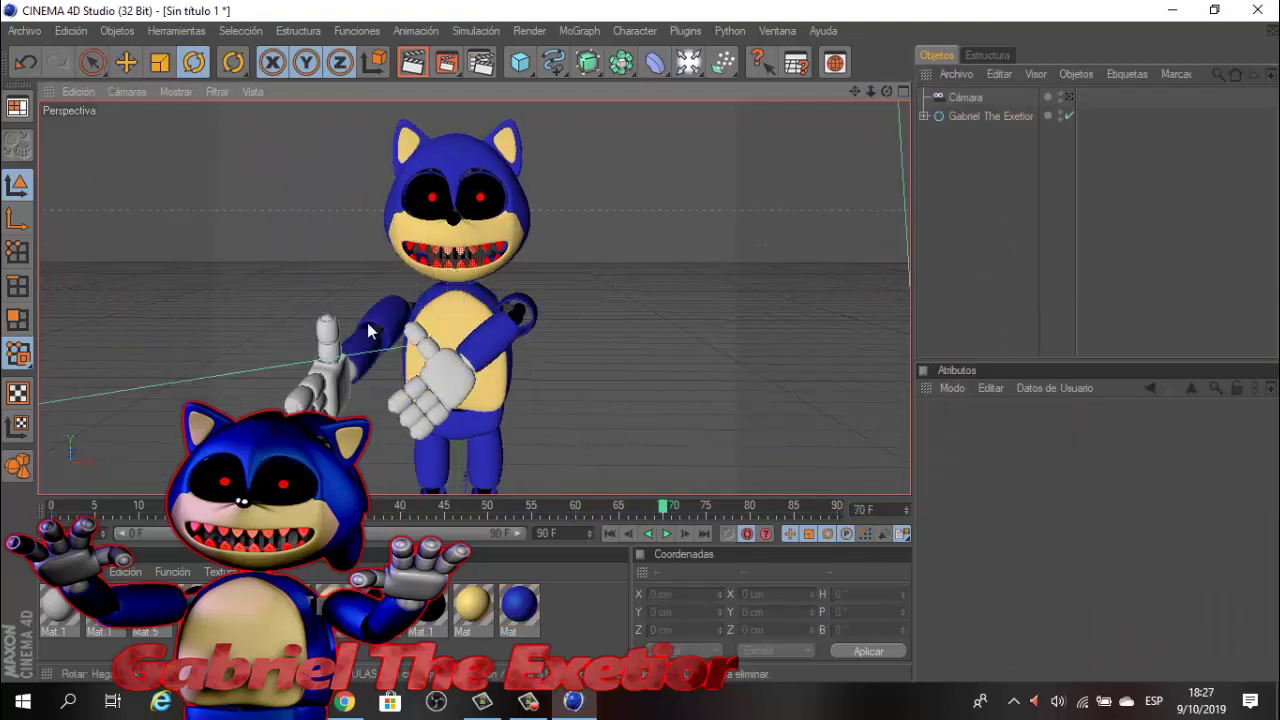
pyautogui.click(367, 322)
pyautogui.moveTo(367, 322); pyautogui.dragTo(504, 281)
pyautogui.click(990, 230)
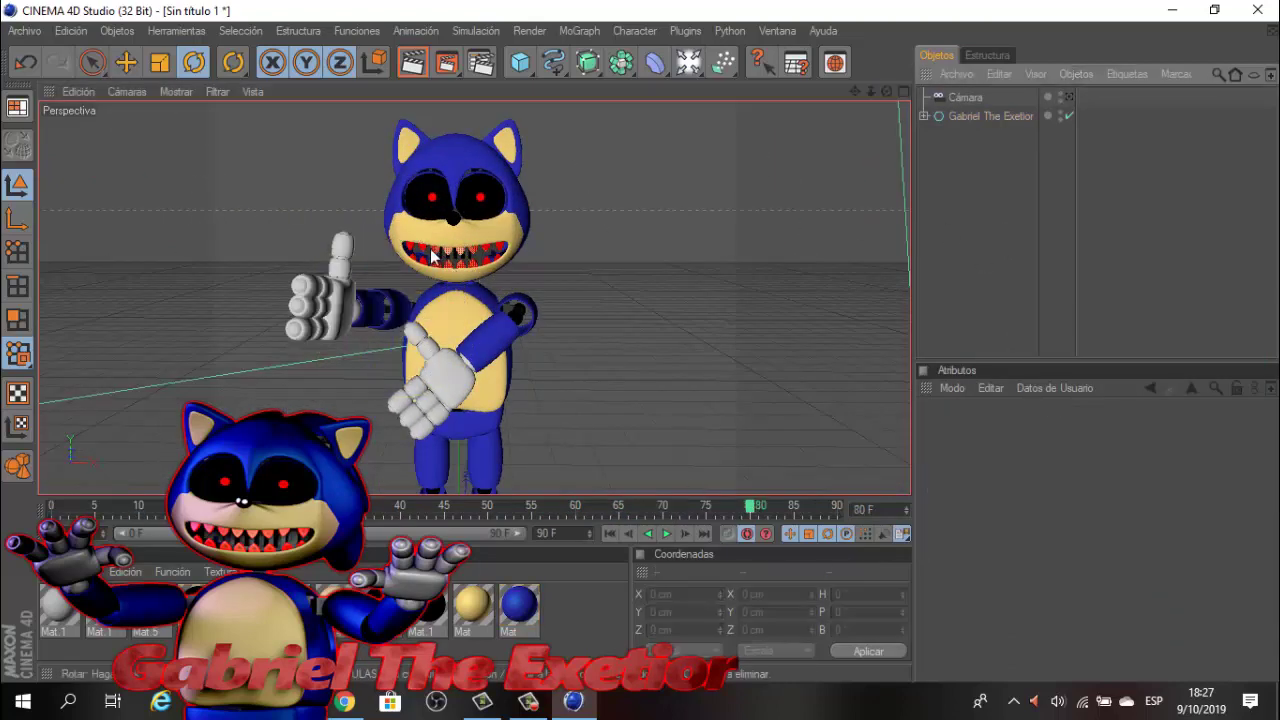
# Pose fingers Dedo.2 and Dedo.1, then key the arm at frame 90.
pyautogui.click(334, 295)
pyautogui.moveTo(886, 91); pyautogui.dragTo(991, 235)
pyautogui.click(951, 254)
pyautogui.click(333, 330)
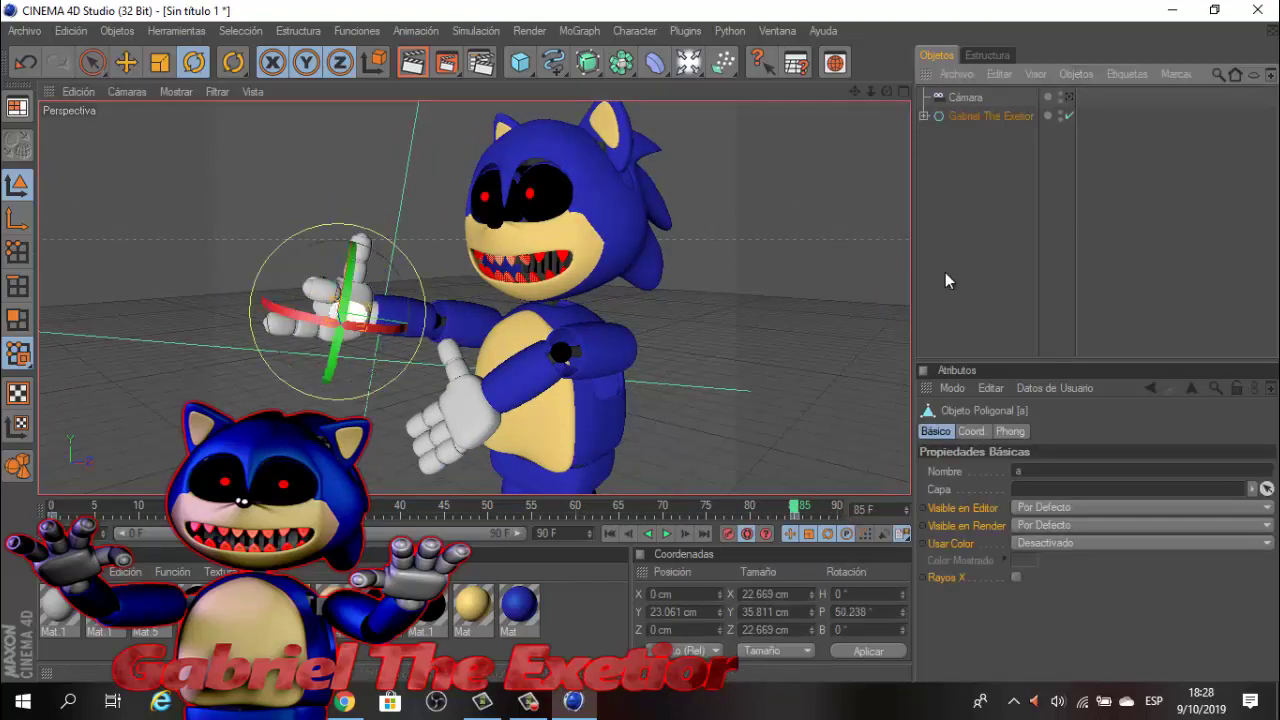
pyautogui.click(810, 510)
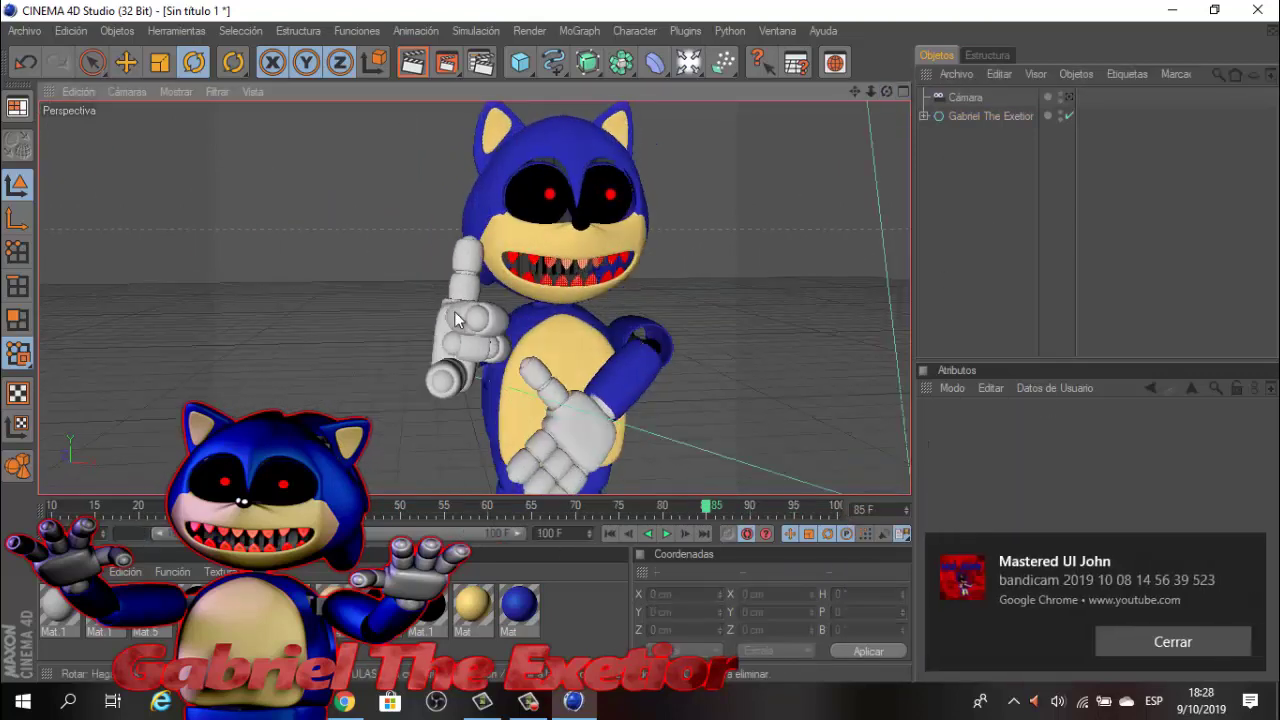
pyautogui.click(454, 311)
pyautogui.click(758, 505)
pyautogui.click(1031, 231)
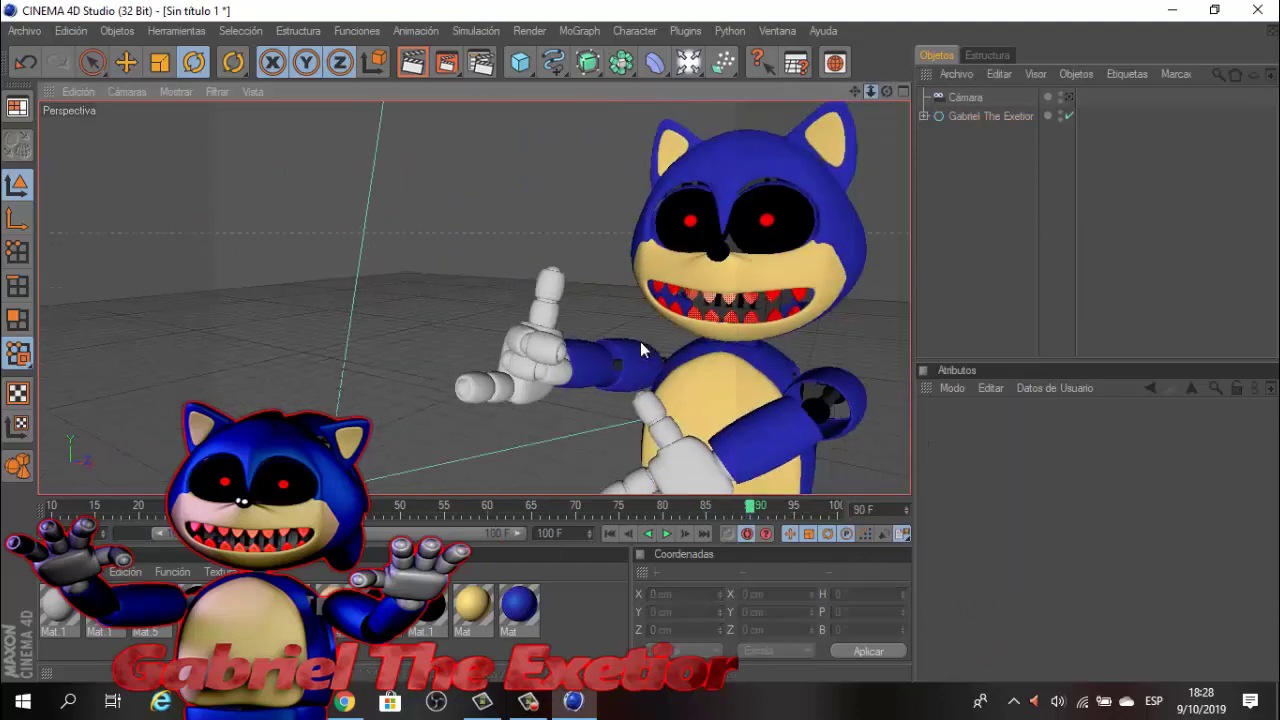
pyautogui.moveTo(871, 91); pyautogui.dragTo(872, 93)
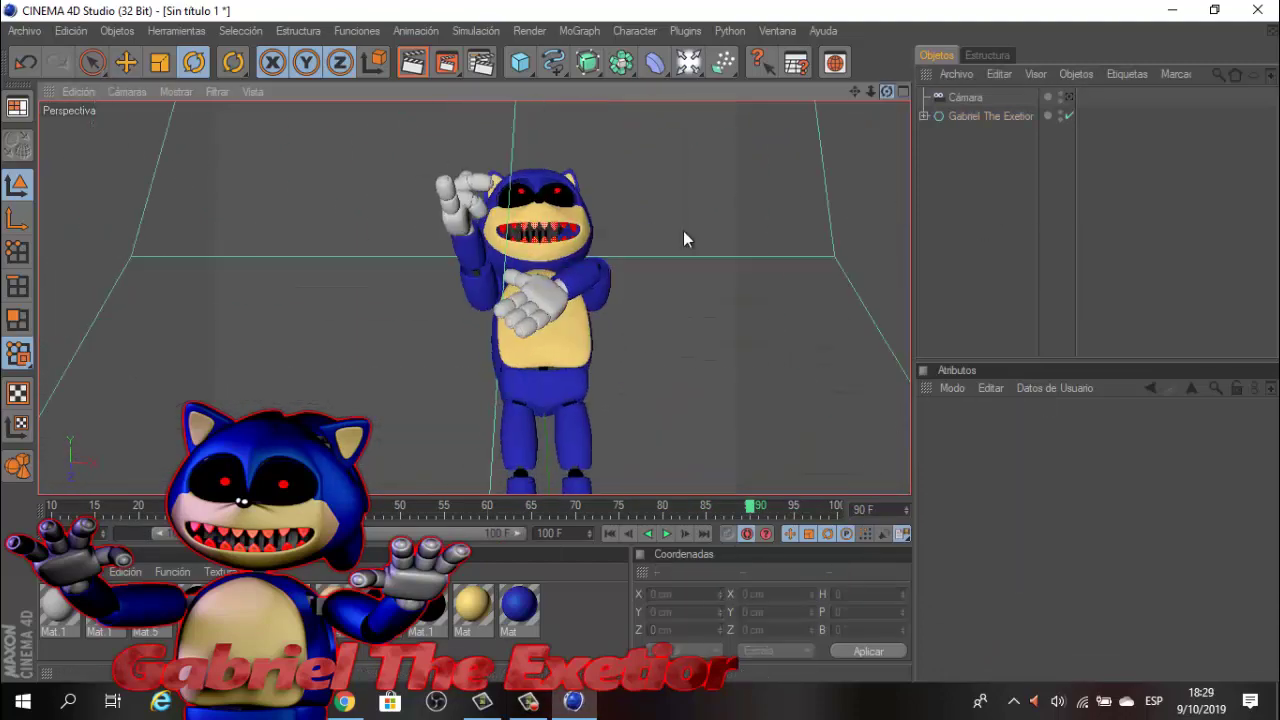
# Extend the timeline to 111 frames and close Right Eye.2 and Right Eye 1 around frame 110.
pyautogui.click(538, 145)
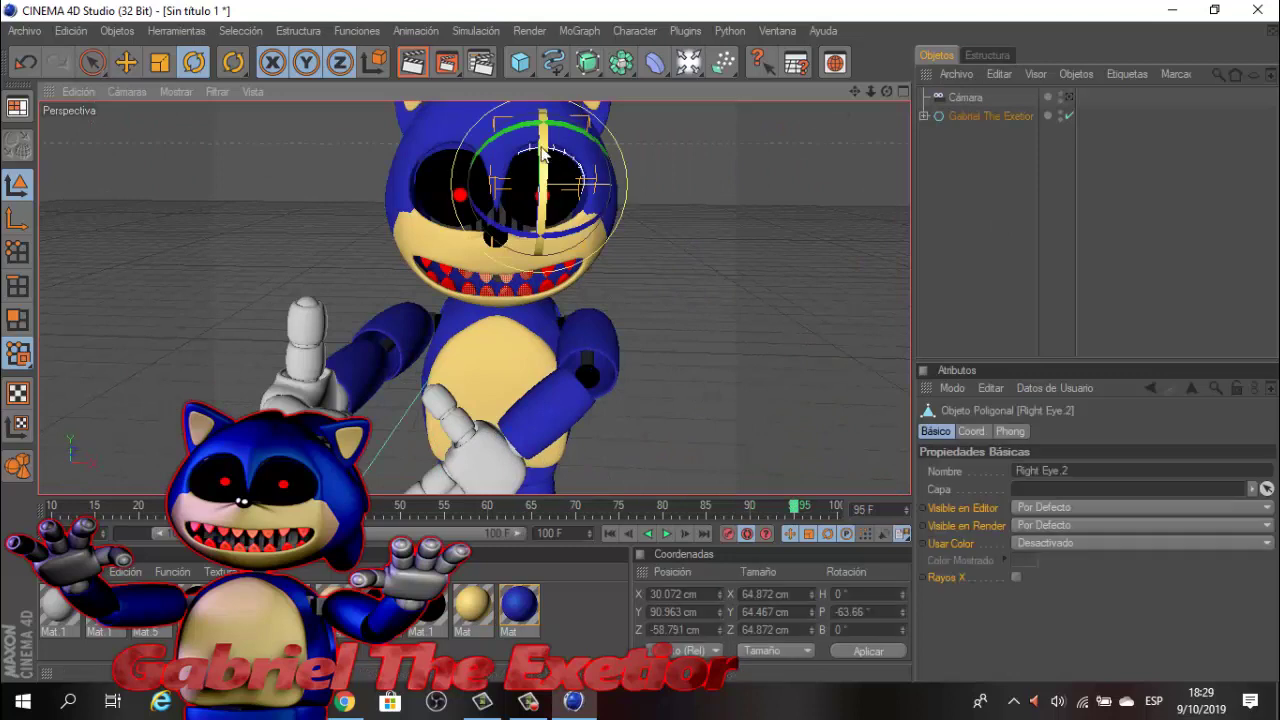
pyautogui.moveTo(625, 531); pyautogui.dragTo(741, 506)
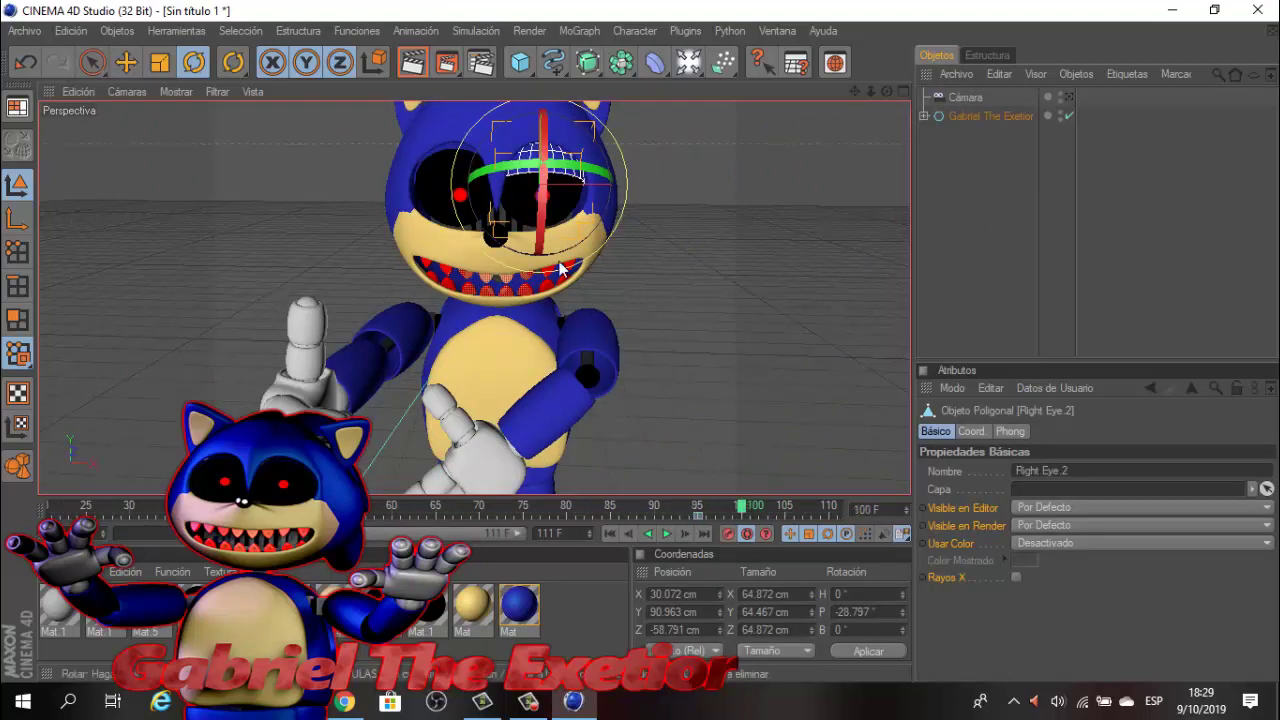
pyautogui.moveTo(560, 268); pyautogui.dragTo(528, 355)
pyautogui.click(450, 185)
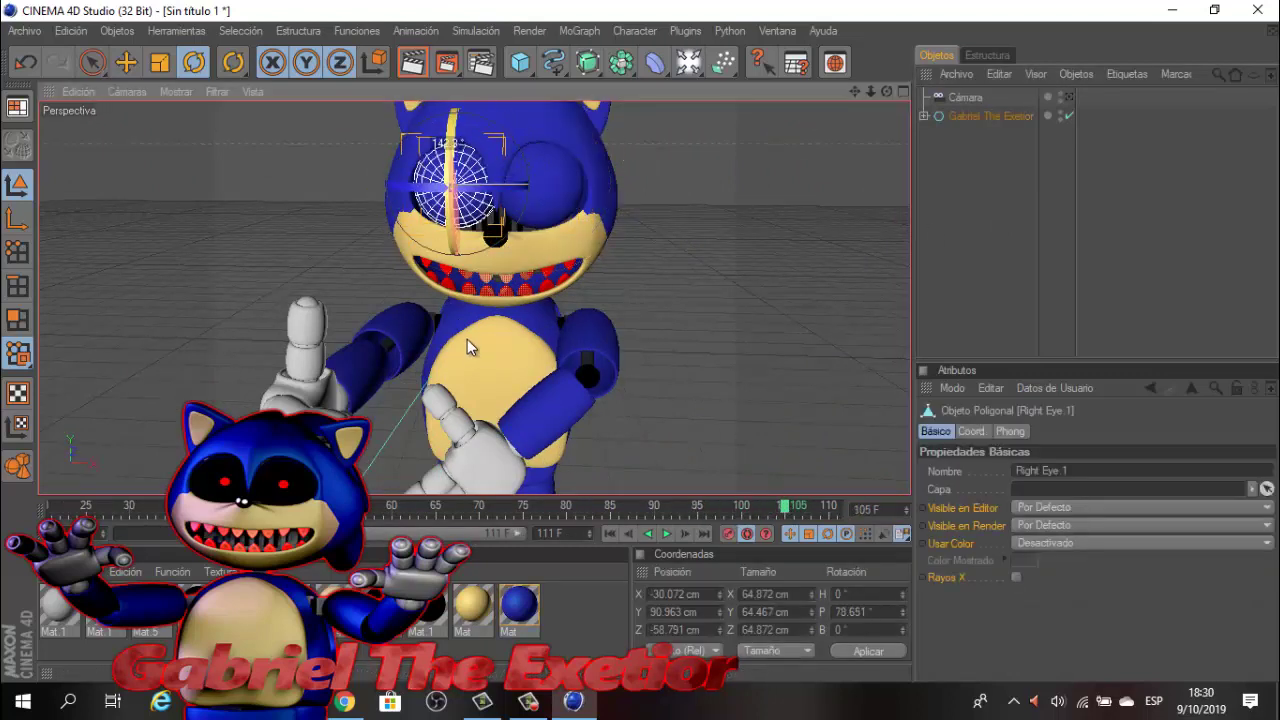
pyautogui.moveTo(455, 237); pyautogui.dragTo(462, 256)
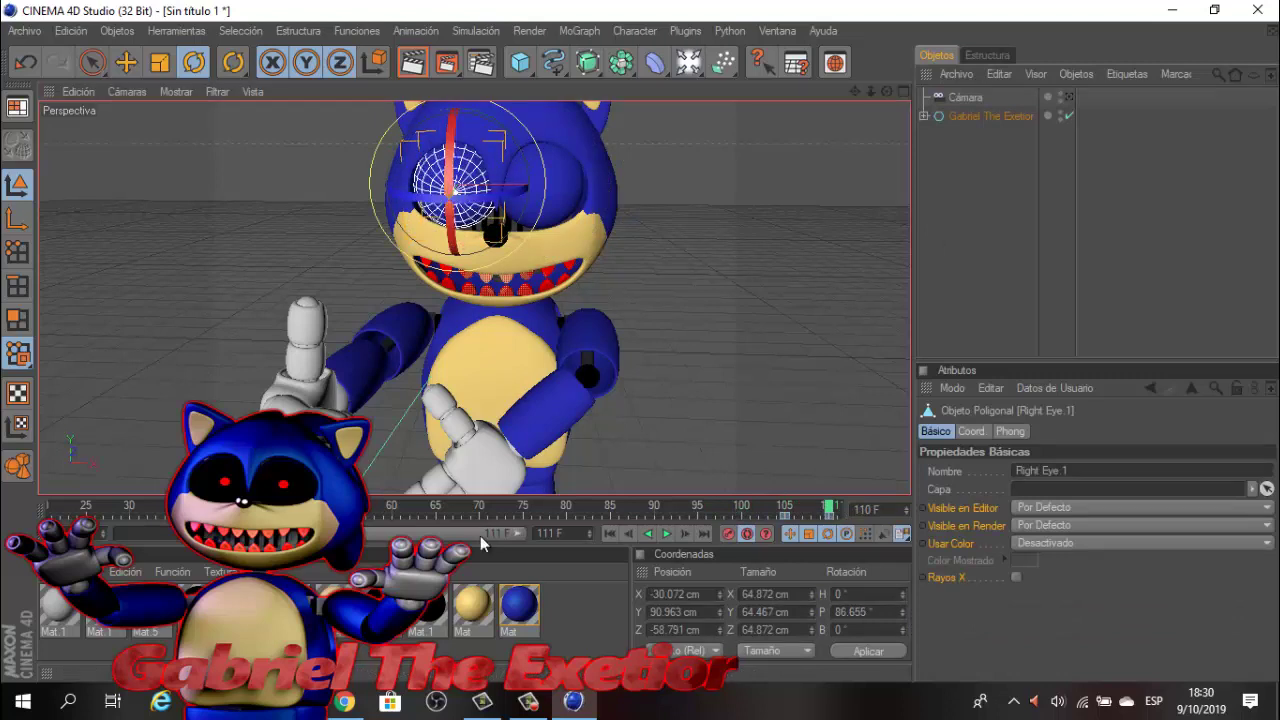
pyautogui.press('F8')
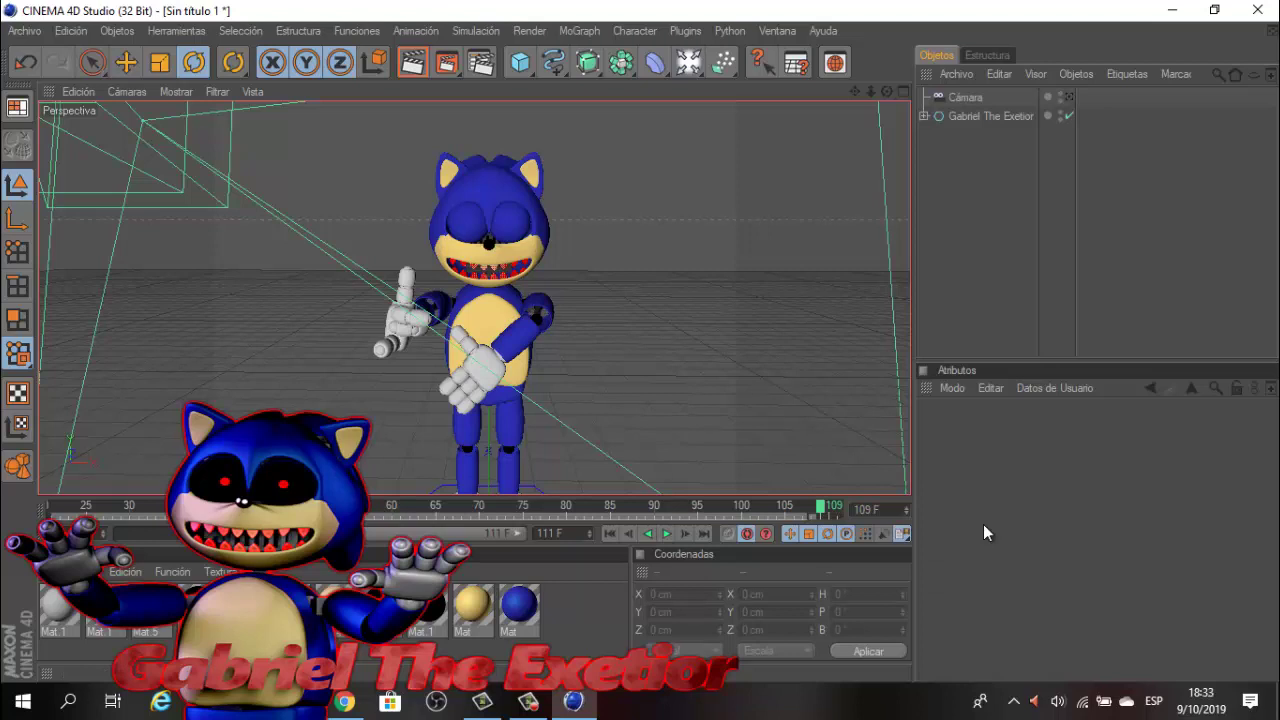
# Extend the timeline to 151 frames and key the wink on Right Eye.2 and Right Eye 1 at frames 130–140.
pyautogui.moveTo(589, 533); pyautogui.dragTo(589, 510)
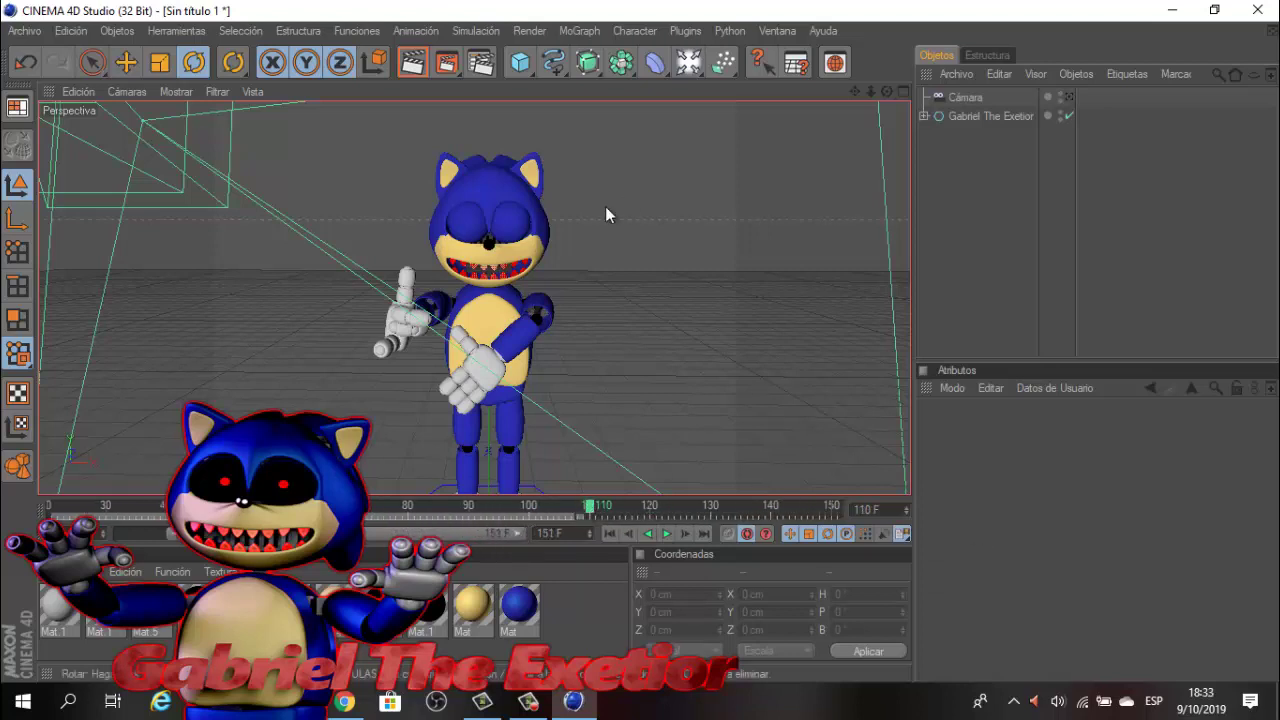
pyautogui.click(490, 200)
pyautogui.moveTo(540, 190); pyautogui.dragTo(521, 145)
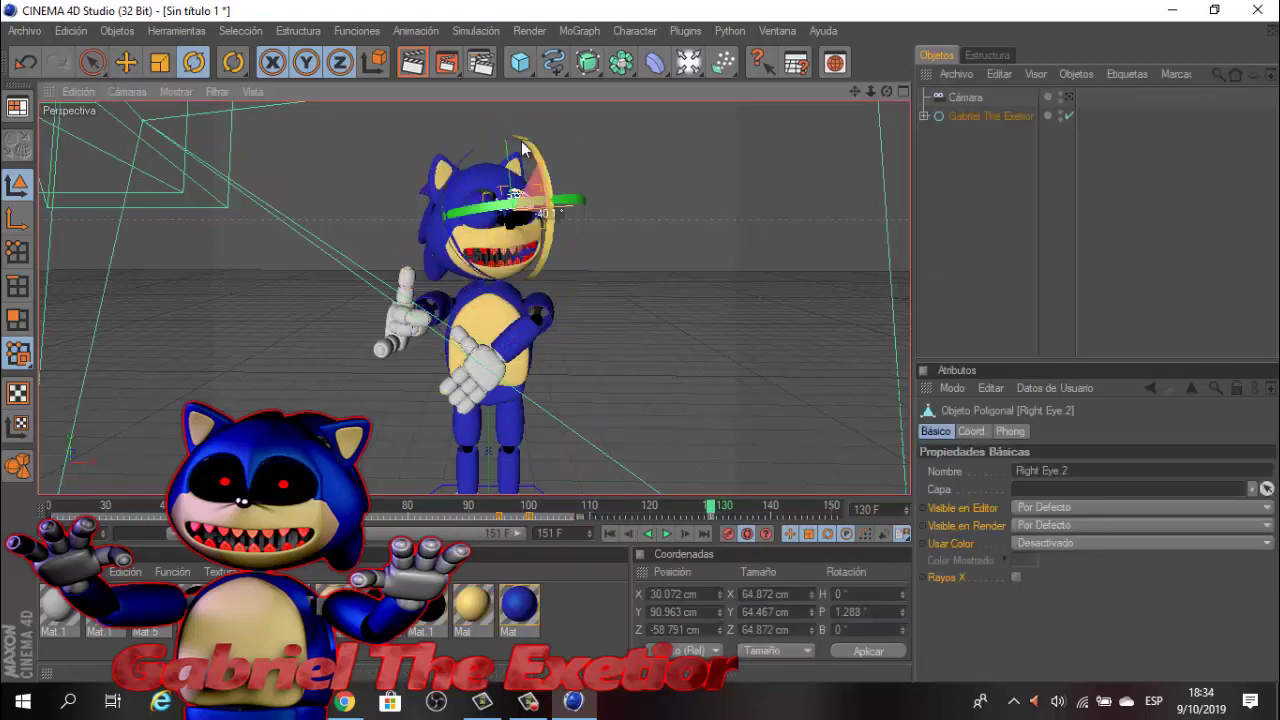
pyautogui.moveTo(886, 91); pyautogui.dragTo(559, 227)
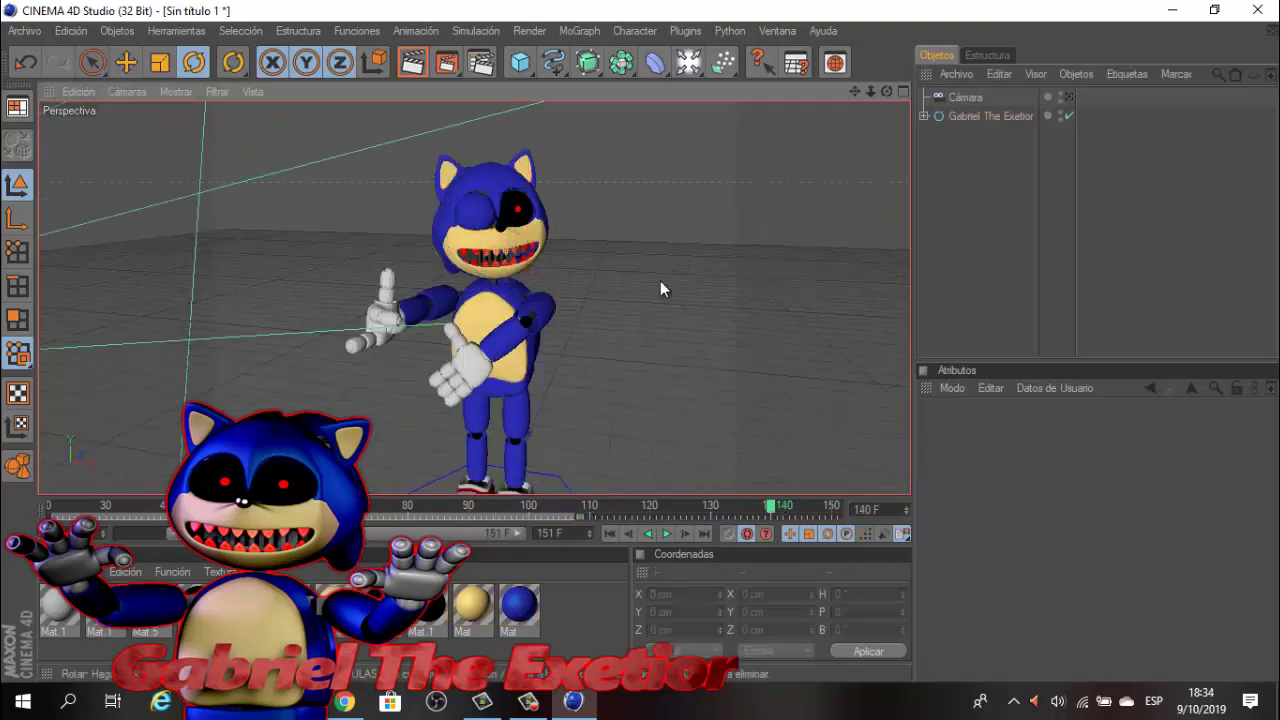
pyautogui.click(470, 210)
pyautogui.click(1004, 298)
# Turn the Head and rotate the Left Eye across frames 150–180.
pyautogui.click(490, 200)
pyautogui.moveTo(480, 533); pyautogui.dragTo(520, 533)
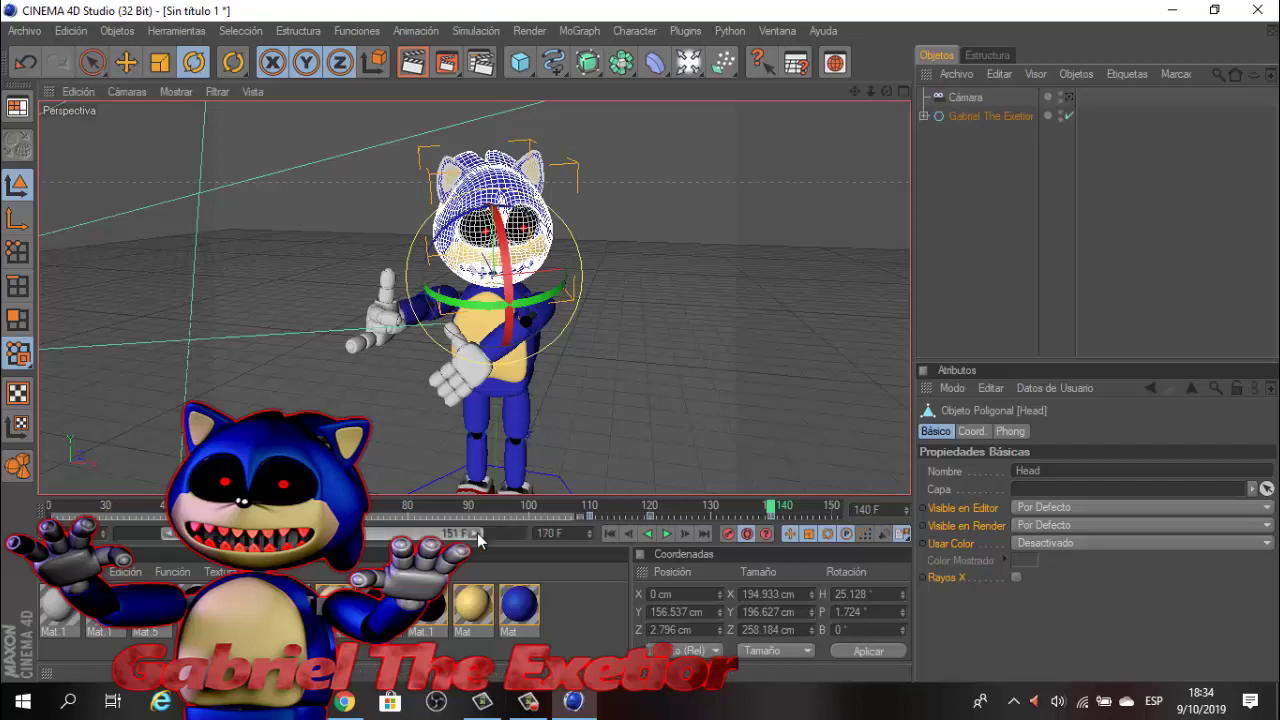
pyautogui.moveTo(717, 505); pyautogui.dragTo(777, 505)
pyautogui.click(823, 246)
pyautogui.click(485, 228)
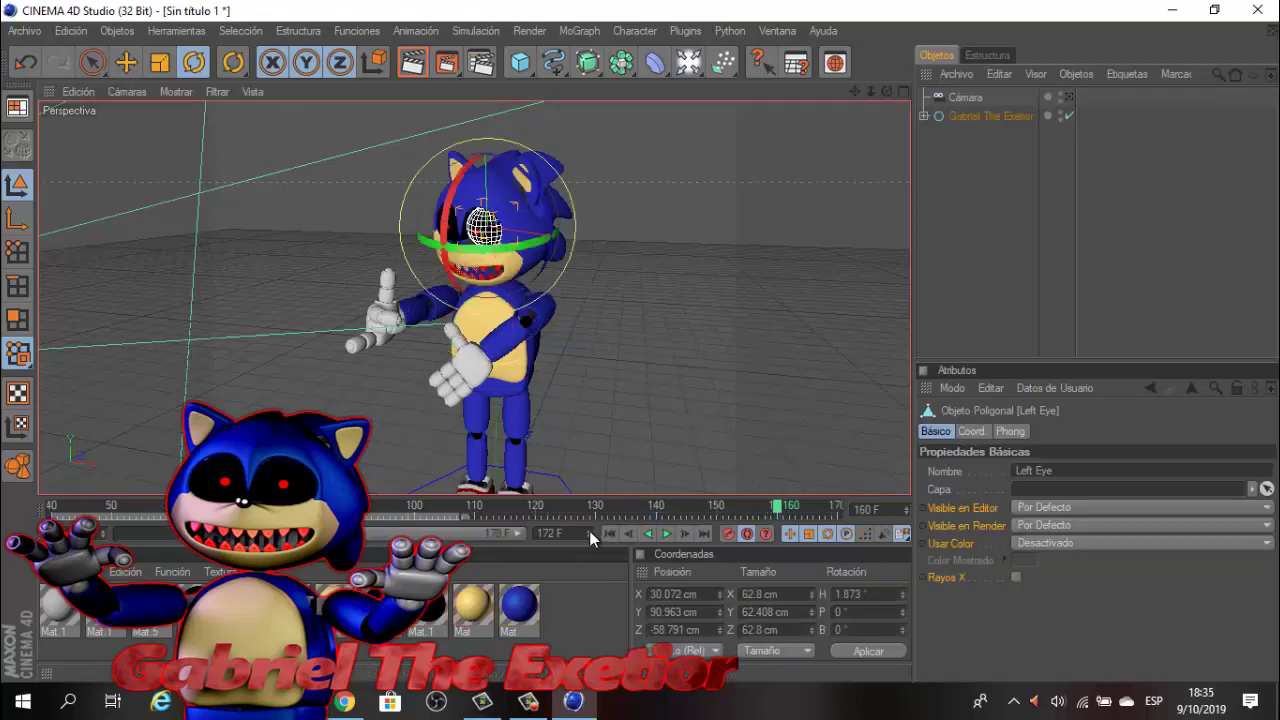
pyautogui.moveTo(680, 505); pyautogui.dragTo(785, 505)
pyautogui.click(455, 228)
pyautogui.click(901, 116)
# Extend the timeline to 200 frames and key the Head at 180 and Left Eye at 189.
pyautogui.moveTo(505, 533); pyautogui.dragTo(520, 533)
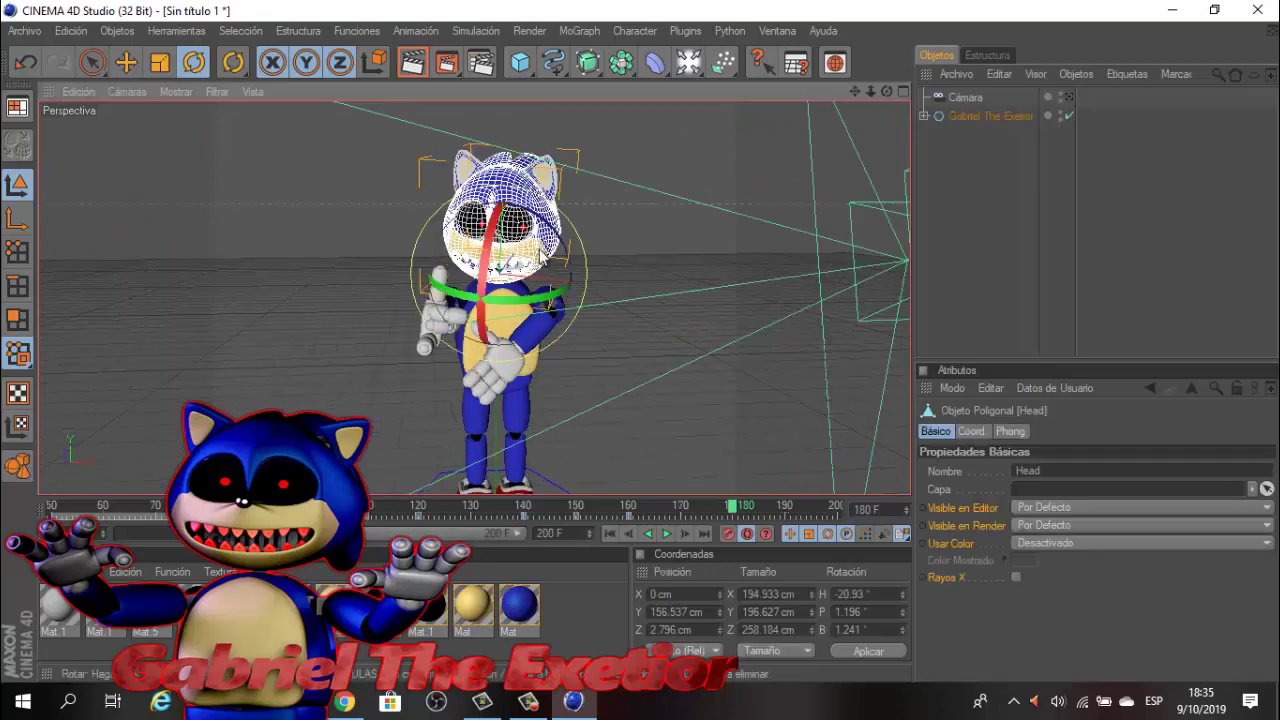
pyautogui.click(520, 264)
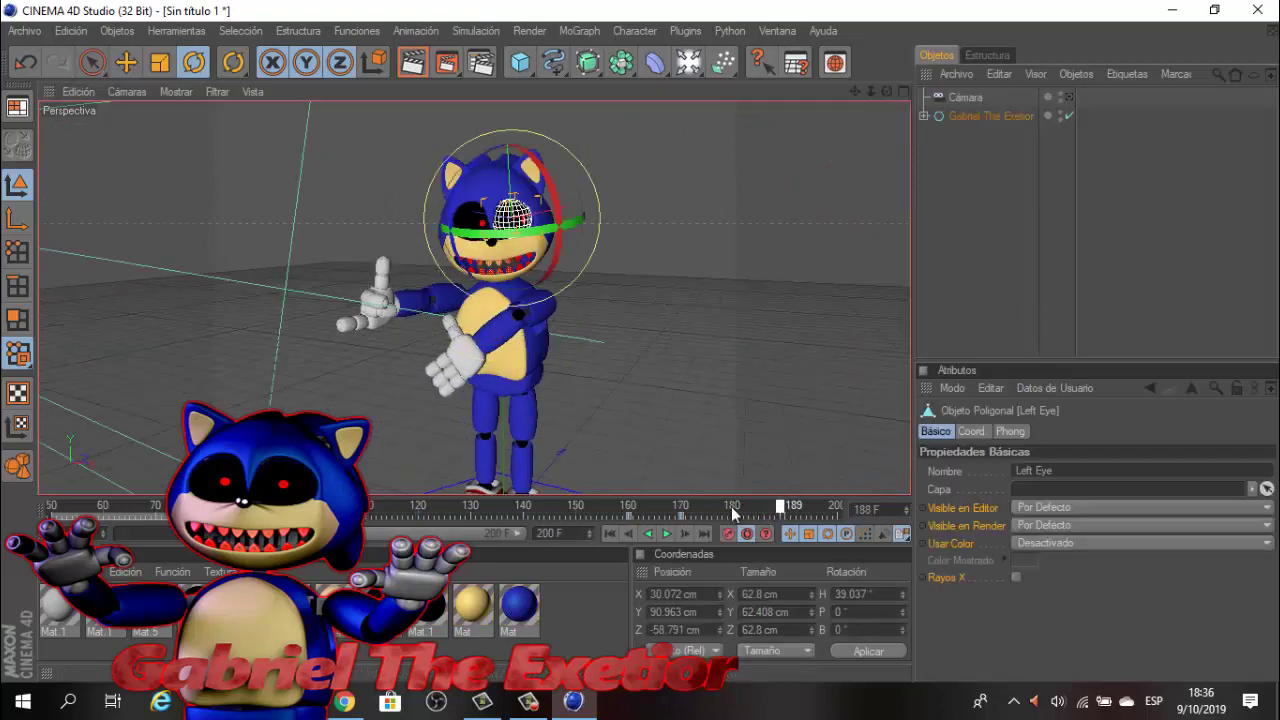
pyautogui.click(876, 256)
pyautogui.click(495, 335)
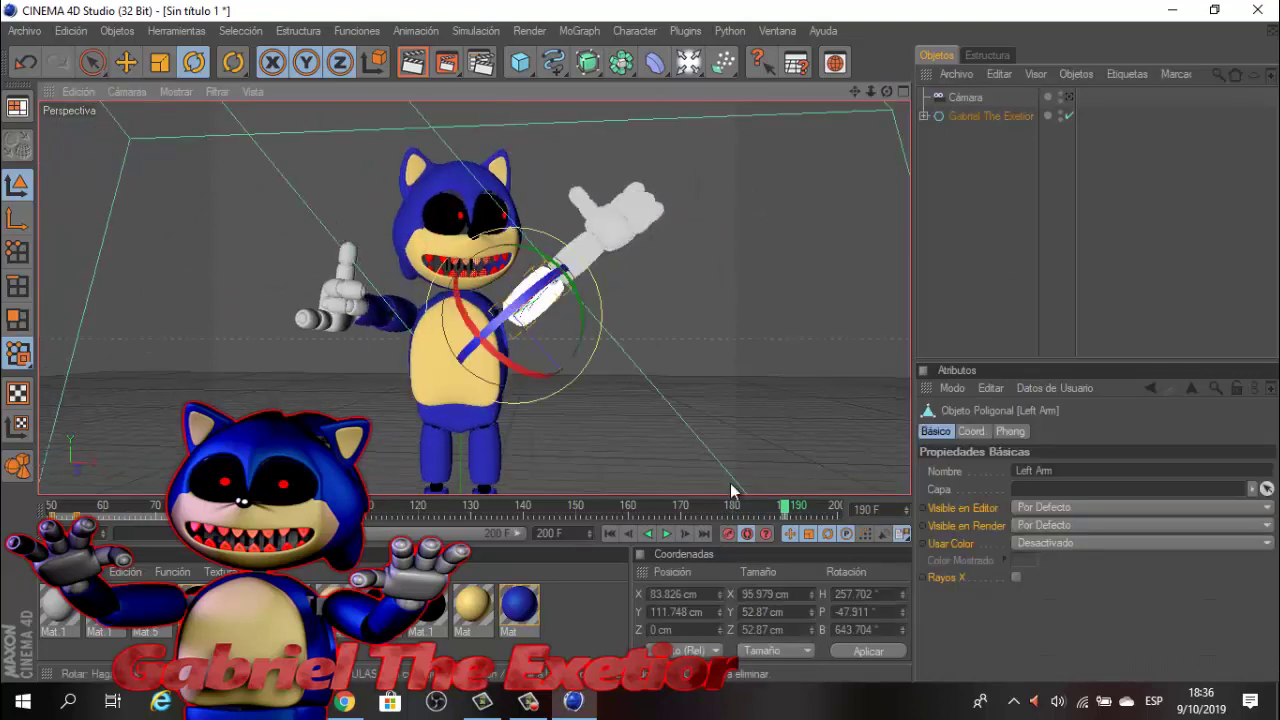
# Raise the Left Arm and bend Dedo 3 across frames 199–251.
pyautogui.click(779, 508)
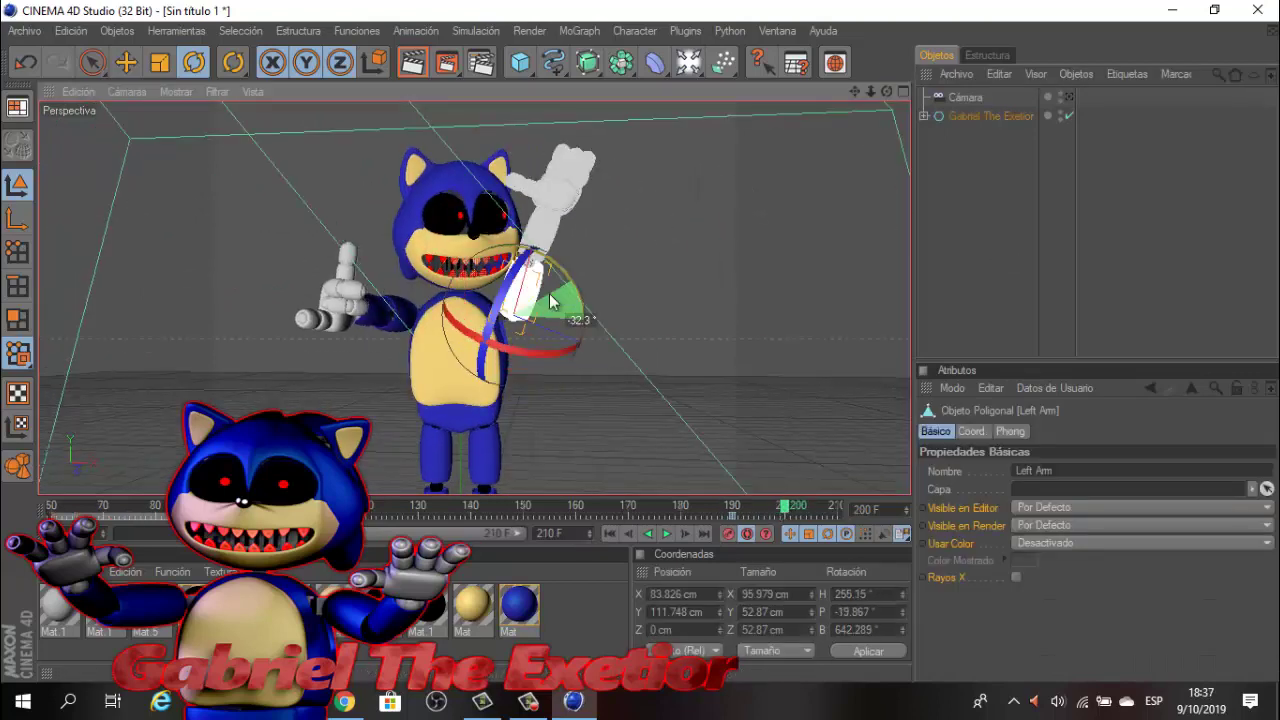
pyautogui.click(425, 257)
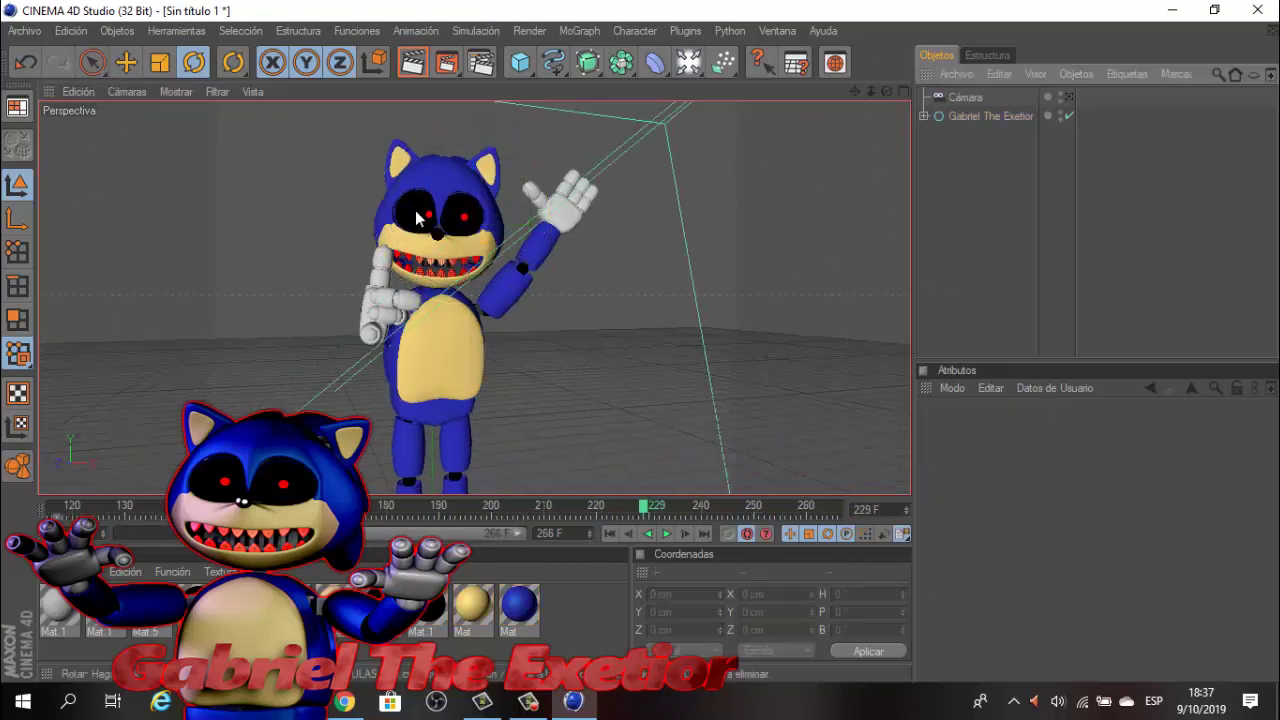
pyautogui.click(550, 201)
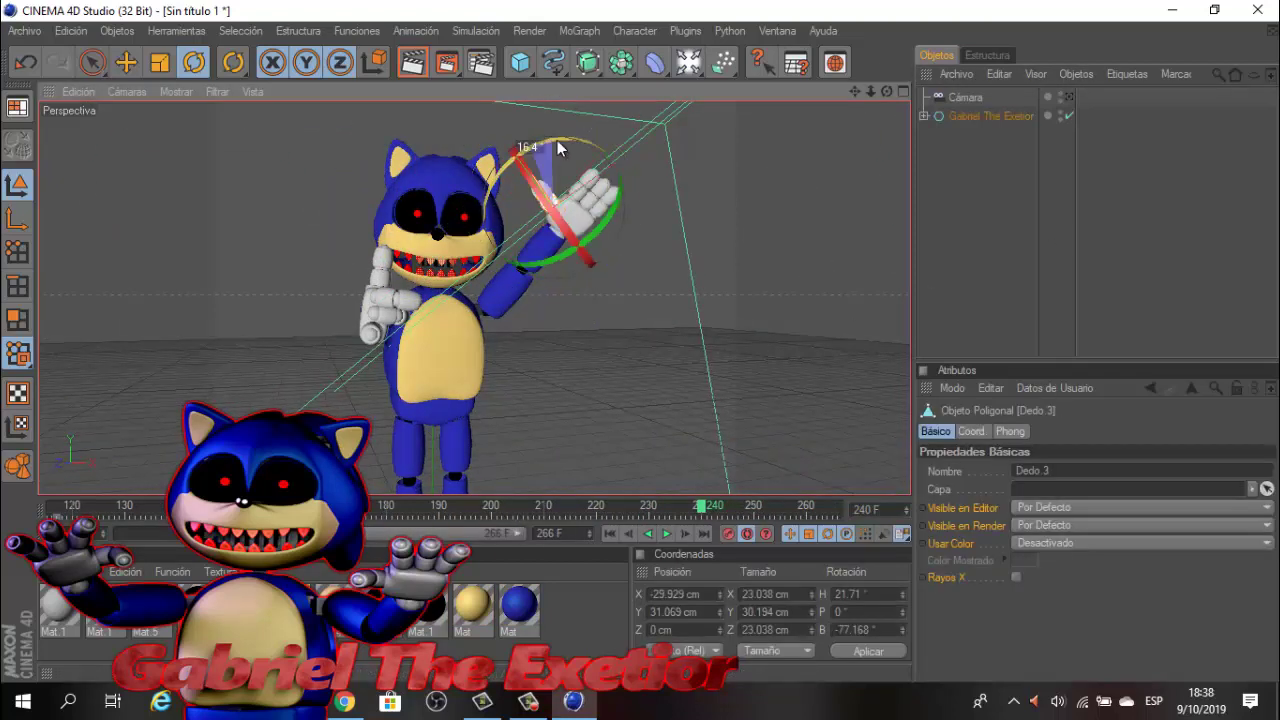
pyautogui.click(757, 506)
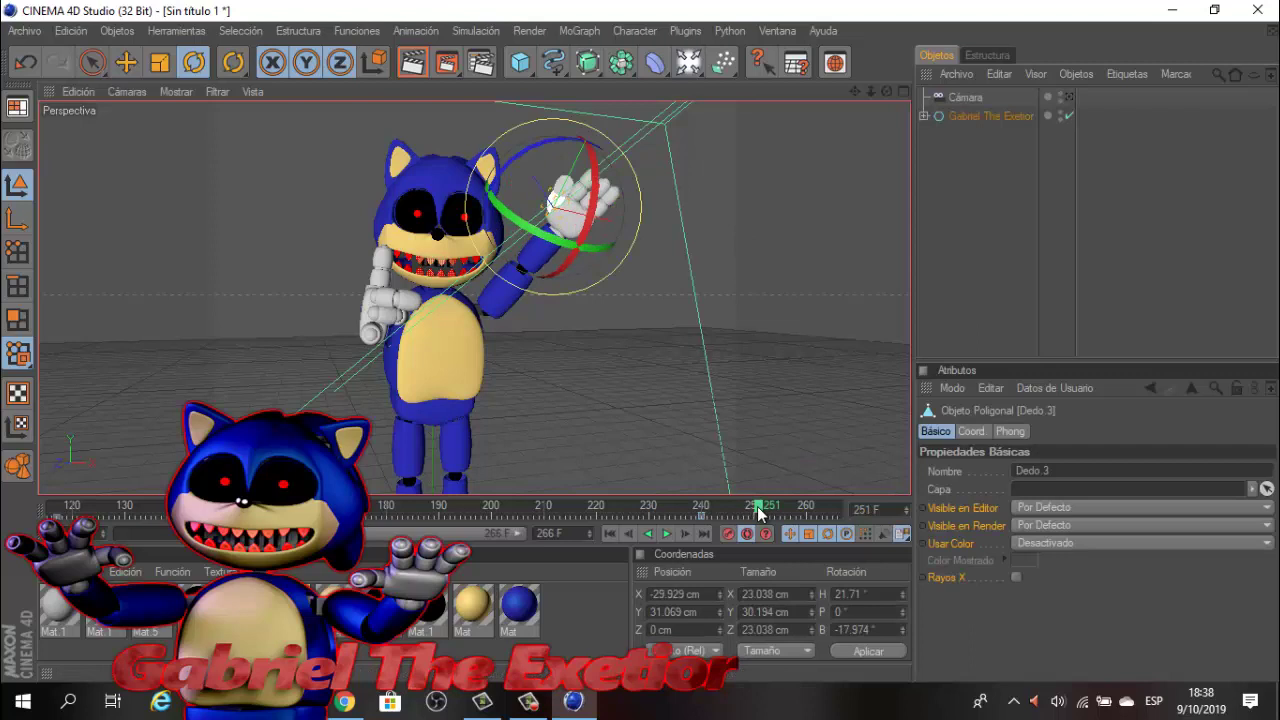
pyautogui.click(523, 278)
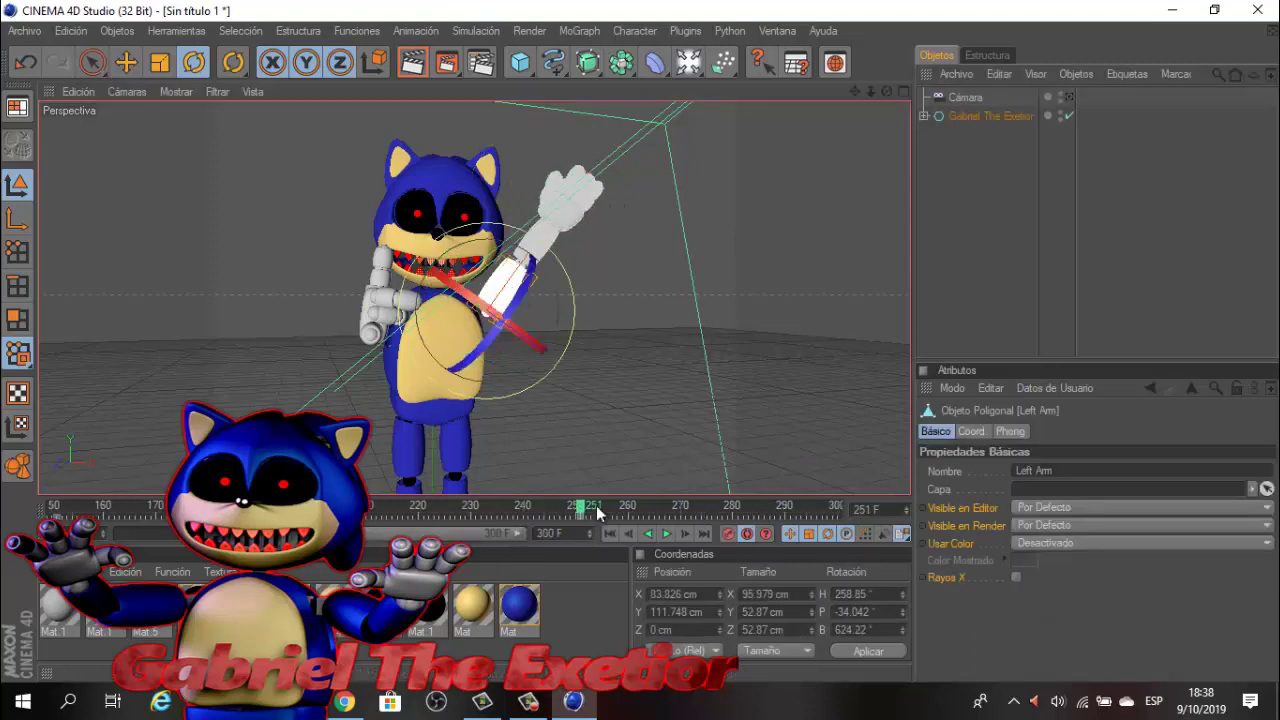
pyautogui.moveTo(532, 282); pyautogui.dragTo(523, 255)
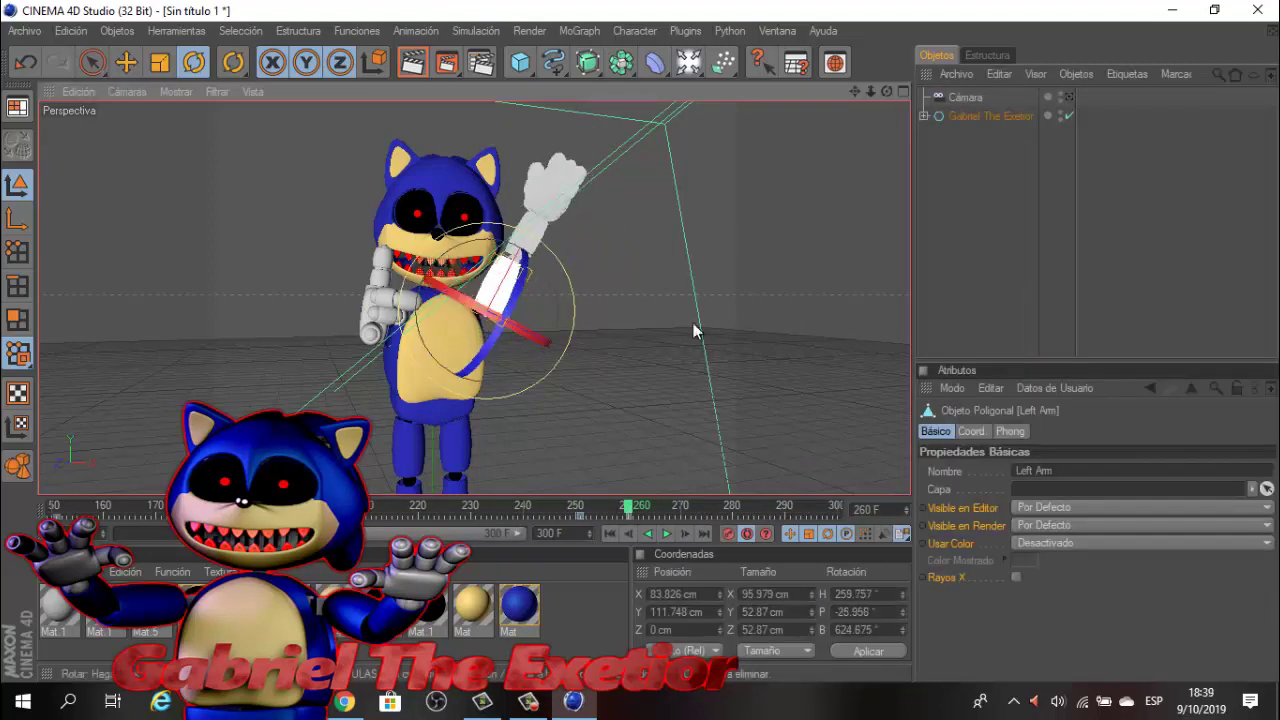
# Key the Head at frame 280 and advance to frame 290.
pyautogui.click(435, 205)
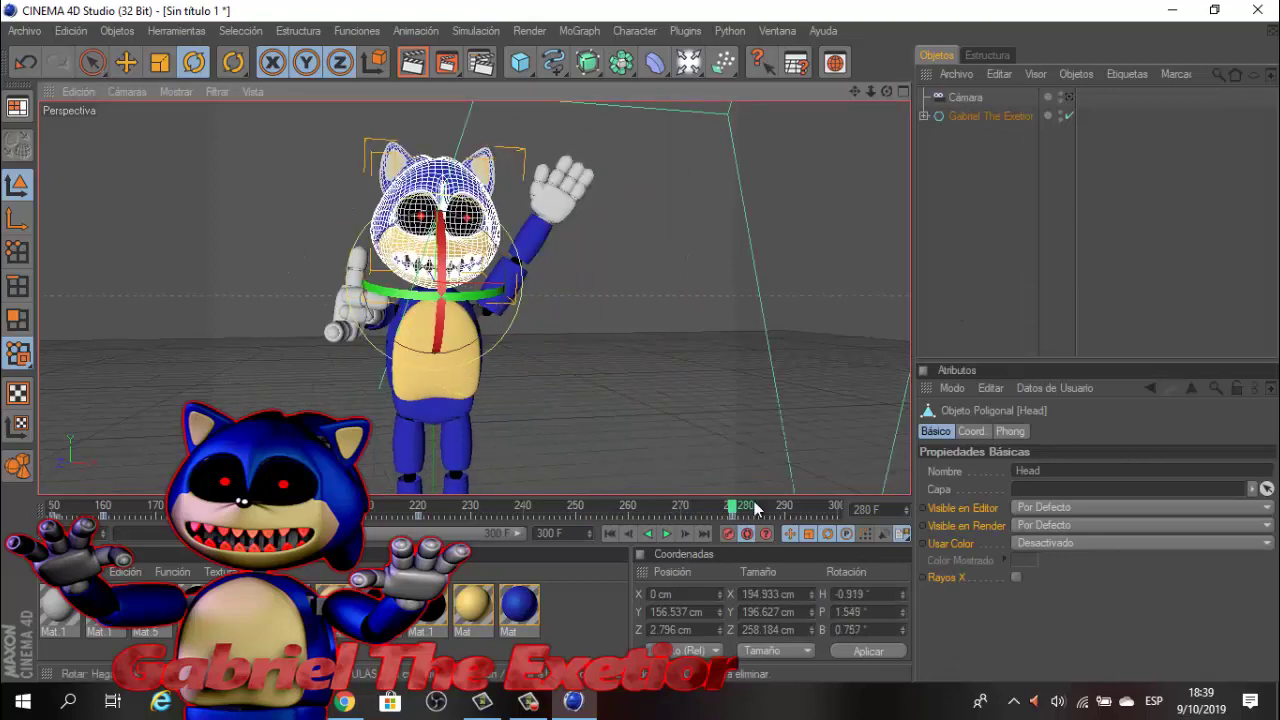
pyautogui.moveTo(755, 509); pyautogui.dragTo(784, 509)
pyautogui.click(944, 254)
pyautogui.scroll(3, 810, 146)
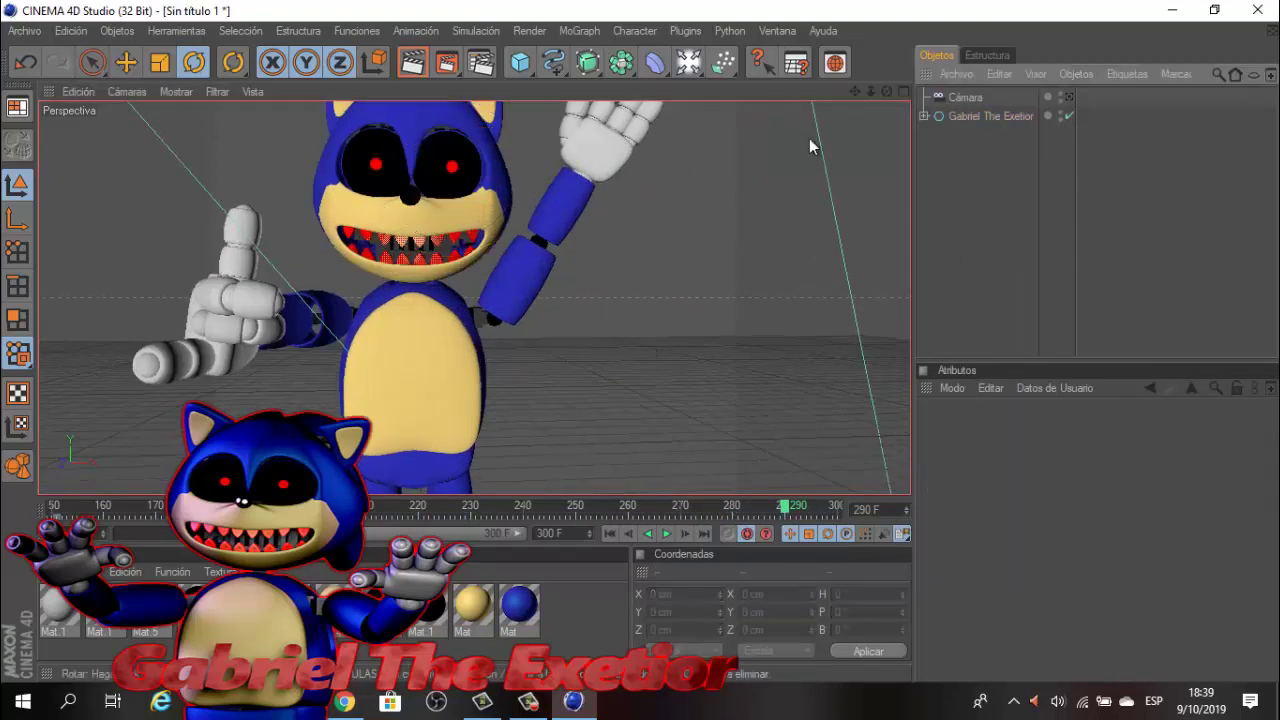
pyautogui.click(375, 163)
# Set the render film aspect to HDTV (16:9) in Render Settings.
pyautogui.click(480, 62)
pyautogui.click(555, 208)
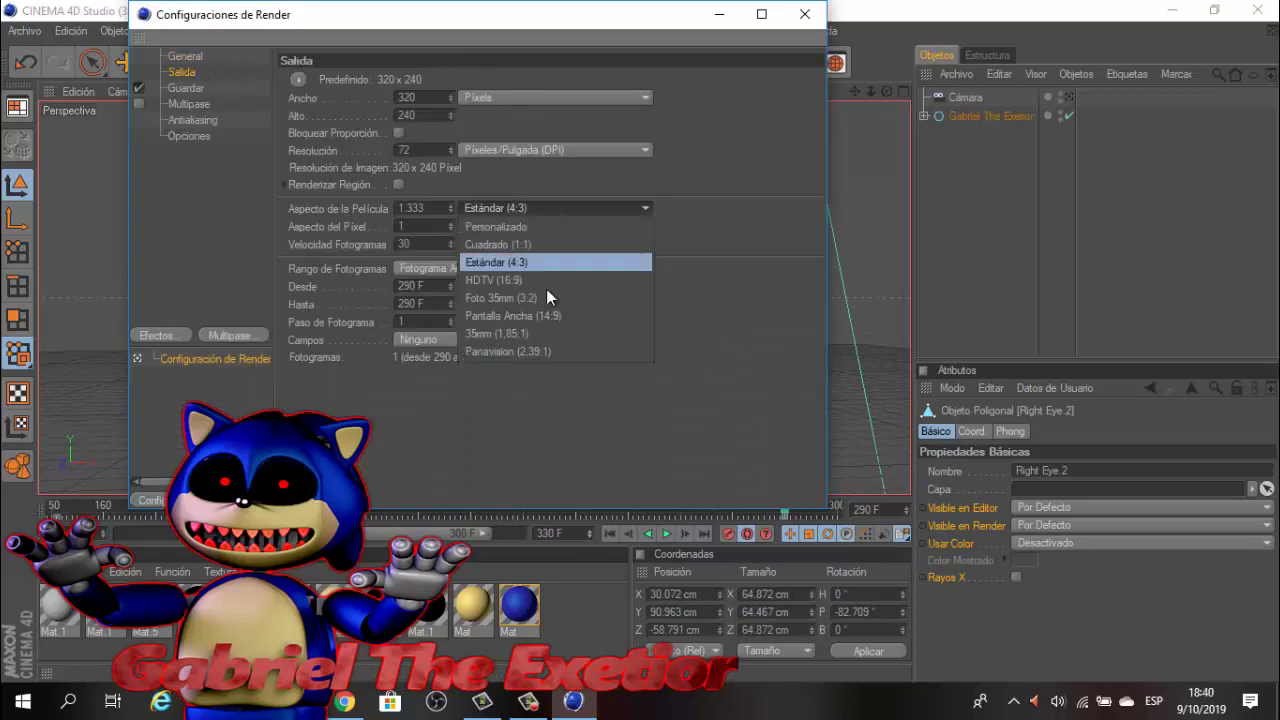
pyautogui.click(546, 280)
pyautogui.click(205, 120)
pyautogui.click(235, 57)
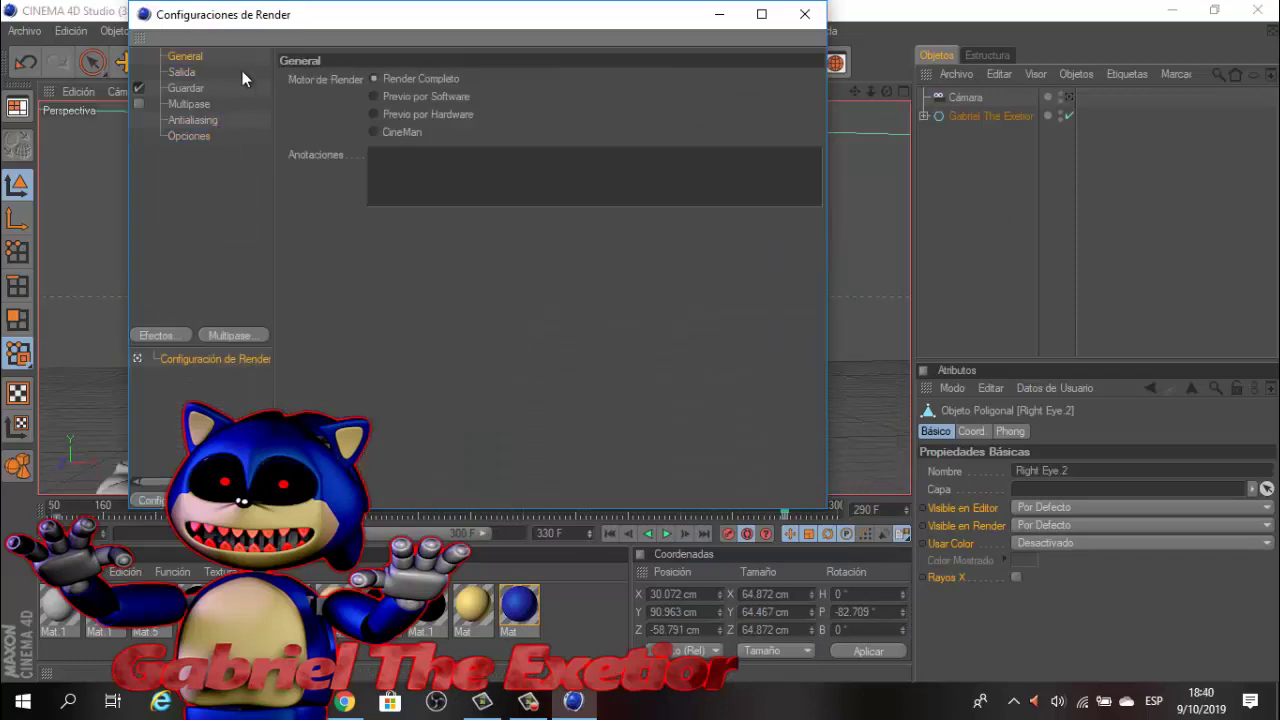
pyautogui.click(185, 88)
# Set the output path to 'gabriel the exet' inside the project folder.
pyautogui.click(801, 112)
pyautogui.click(230, 163)
pyautogui.scroll(-2, 1141, 166)
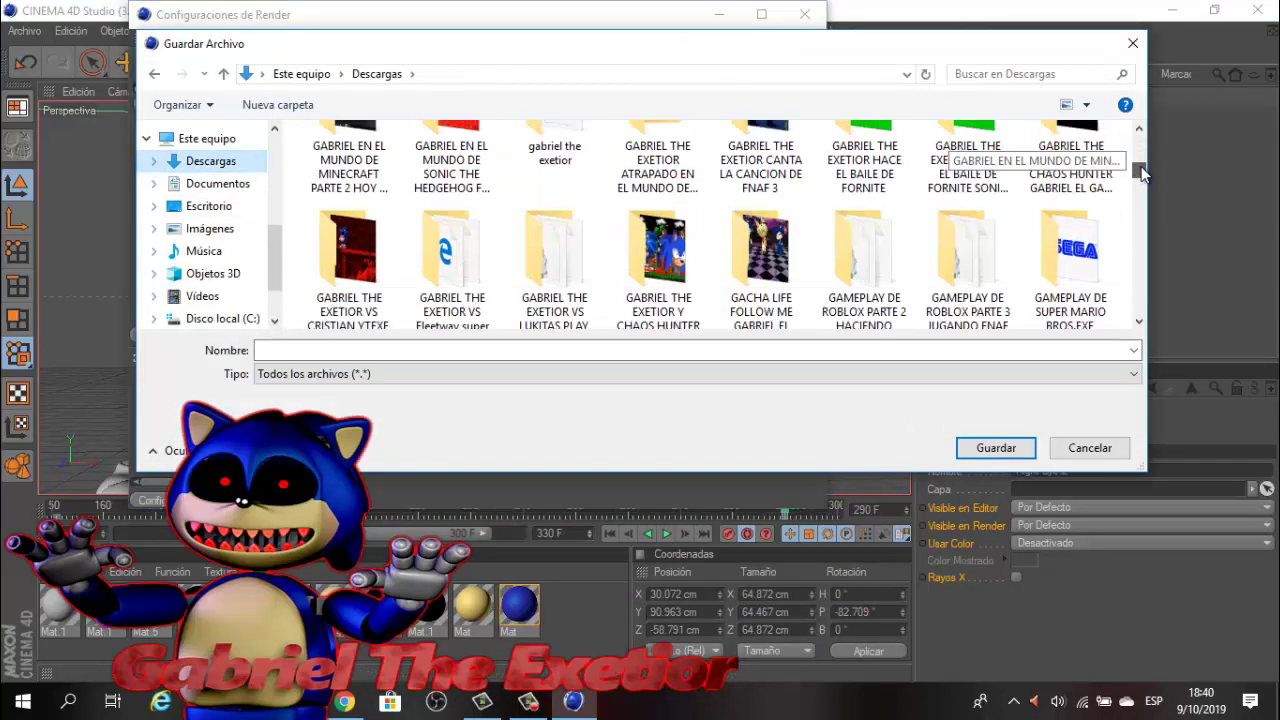
pyautogui.moveTo(1141, 166); pyautogui.dragTo(1141, 147)
pyautogui.scroll(-1, 700, 230)
pyautogui.doubleClick(554, 243)
pyautogui.write('gabriel the exet')
pyautogui.click(996, 447)
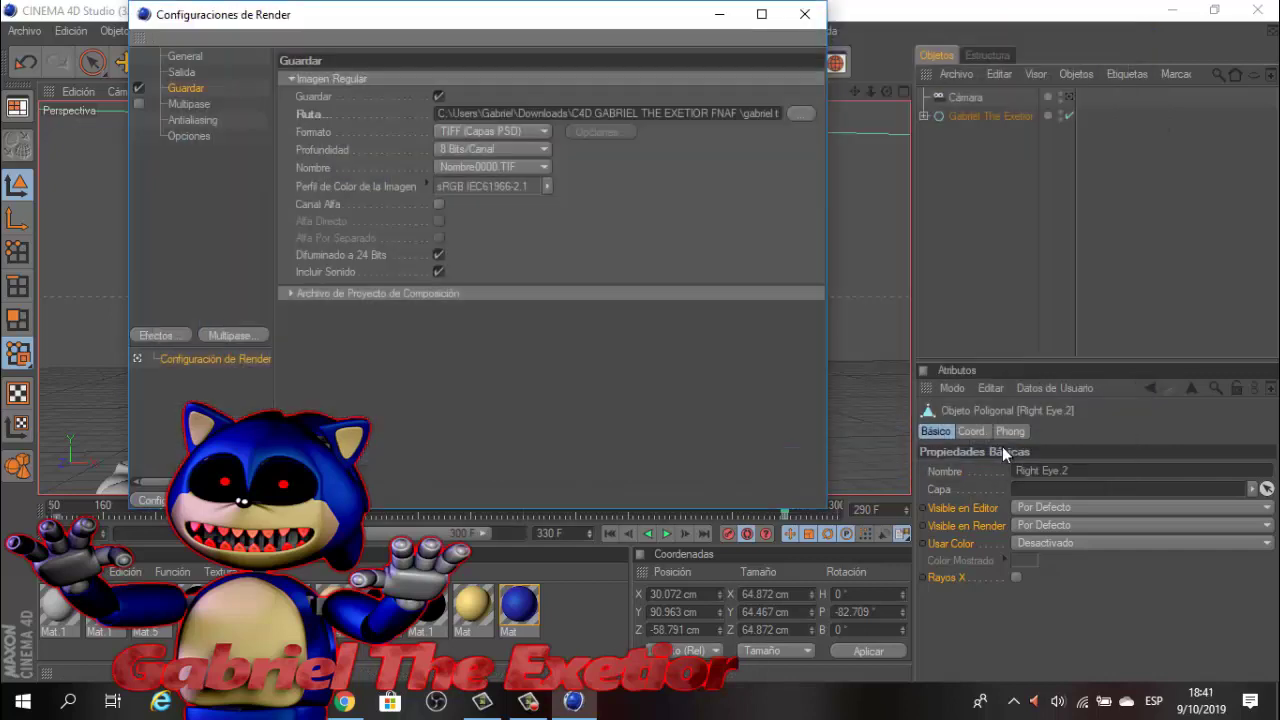
# Choose Película AVI as the output format and close Render Settings.
pyautogui.click(490, 131)
pyautogui.click(529, 424)
pyautogui.click(1012, 445)
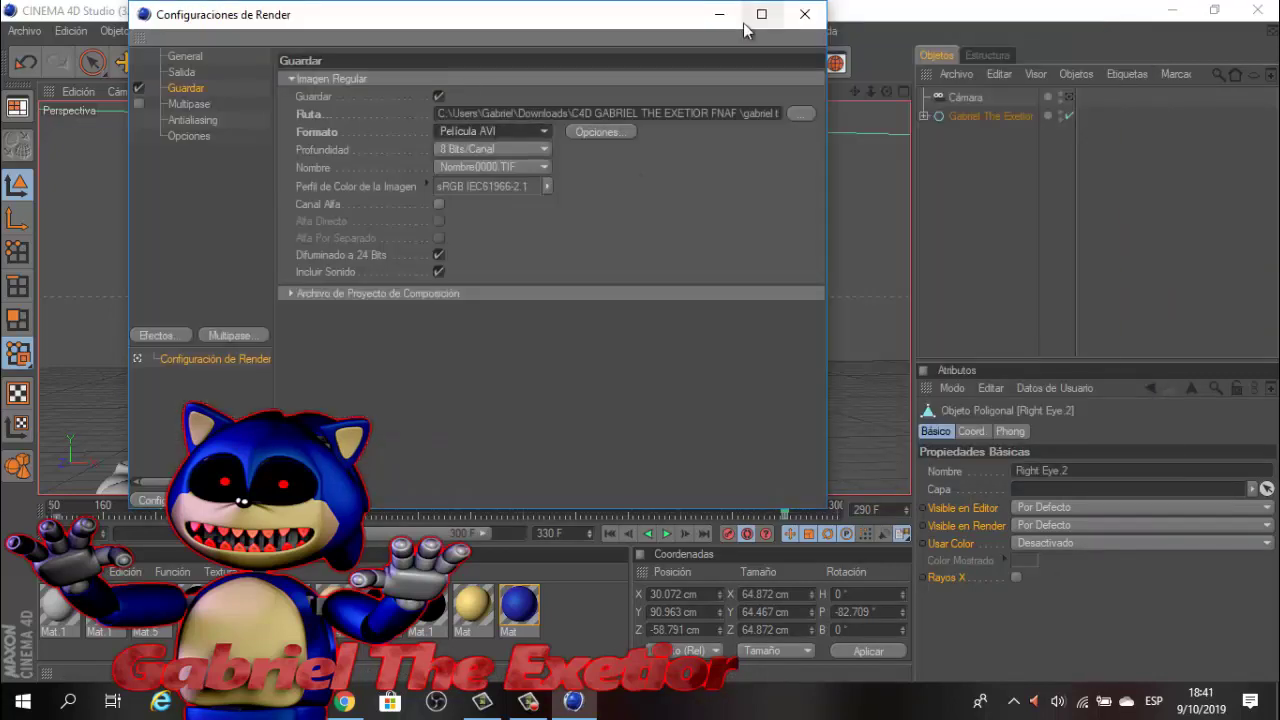
pyautogui.click(805, 14)
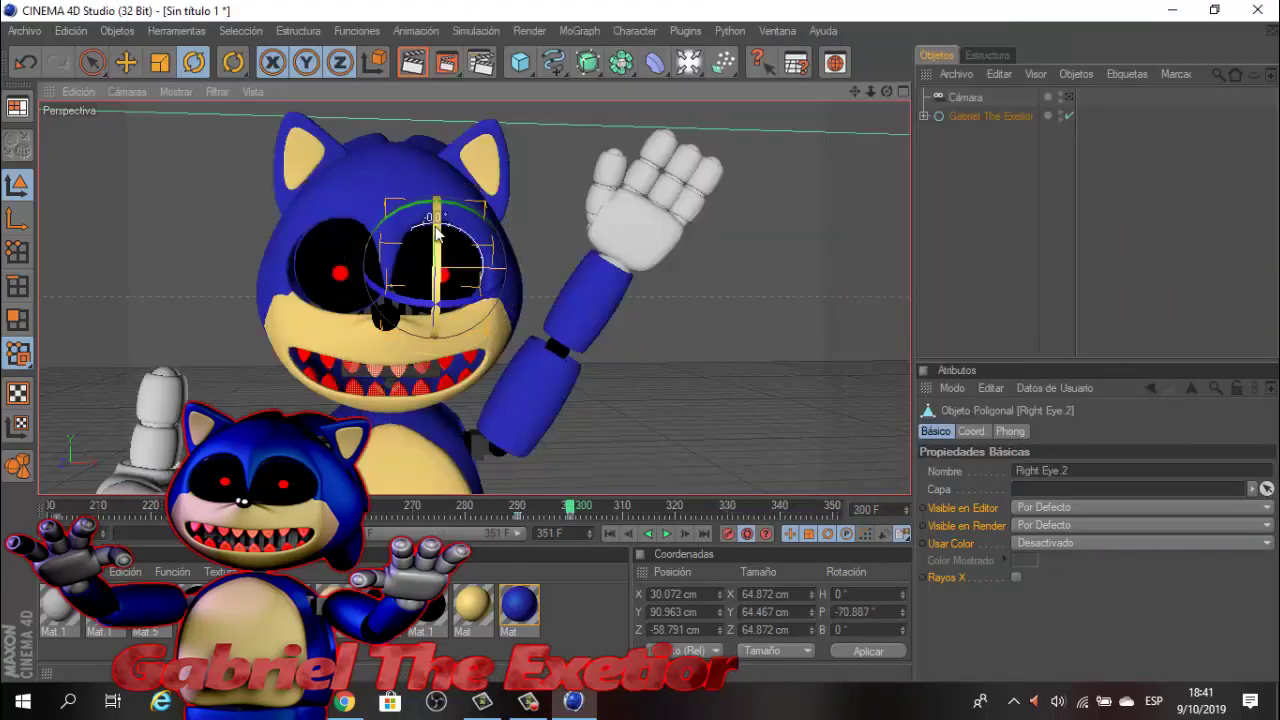
# Inspect the right eye's rotation, then clear the selection.
pyautogui.click(349, 241)
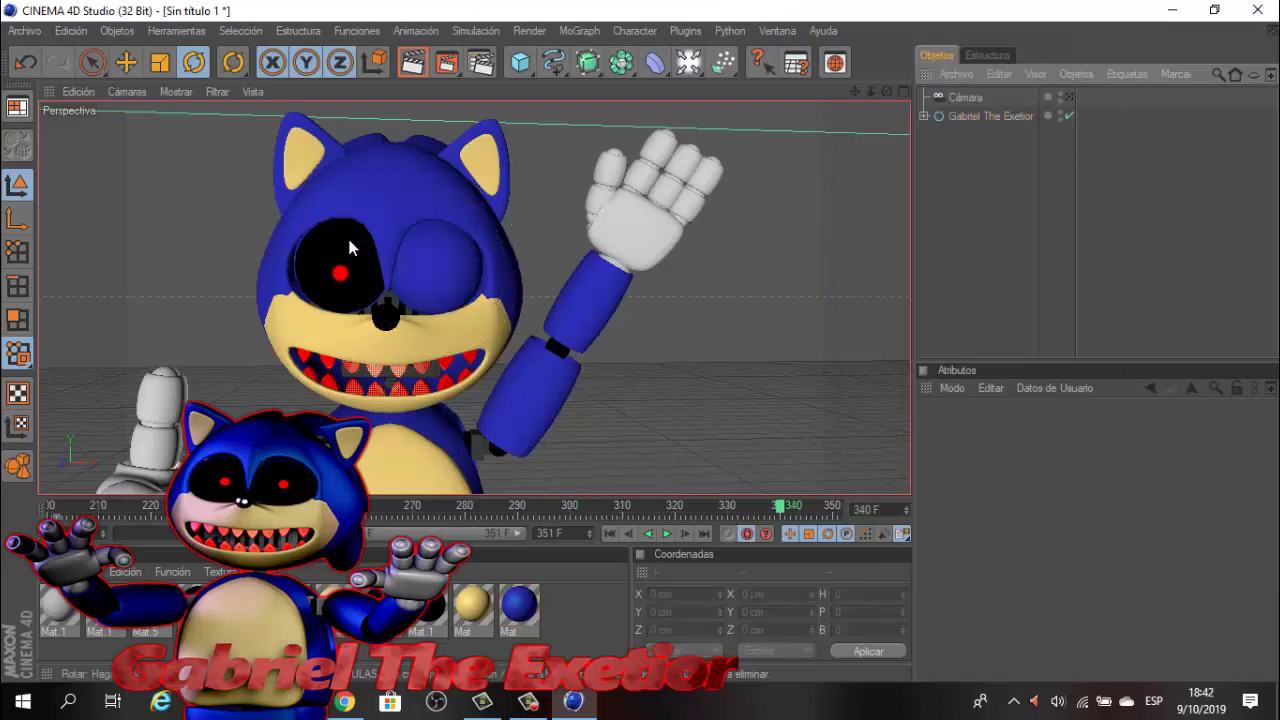
pyautogui.click(349, 245)
pyautogui.click(972, 271)
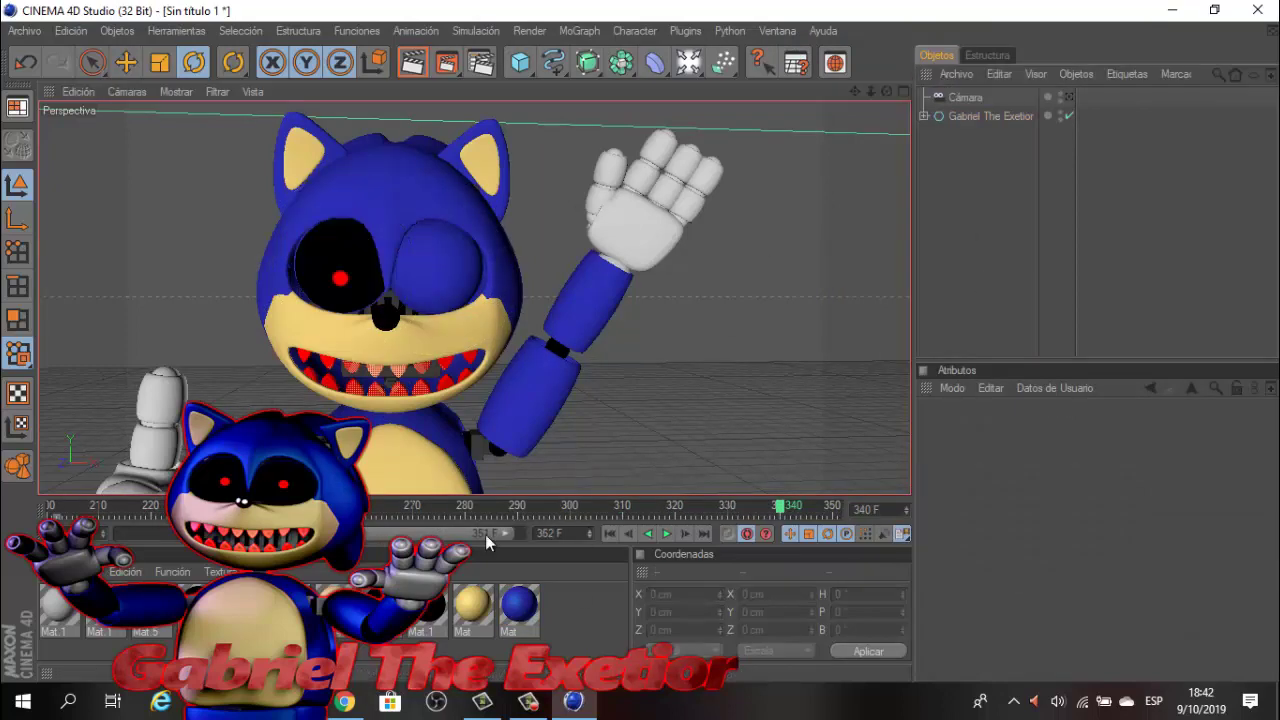
pyautogui.click(296, 270)
pyautogui.click(641, 350)
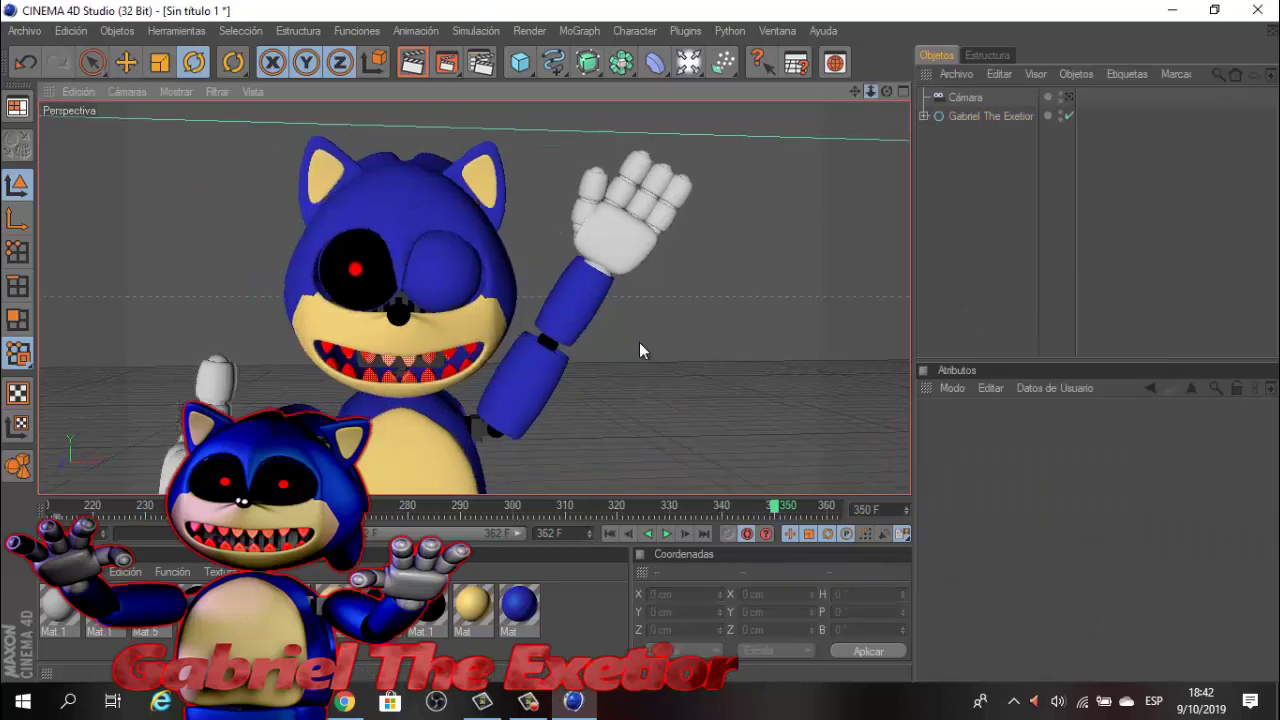
# Play and stop the animation, then give the scene camera a purple display colour.
pyautogui.click(667, 533)
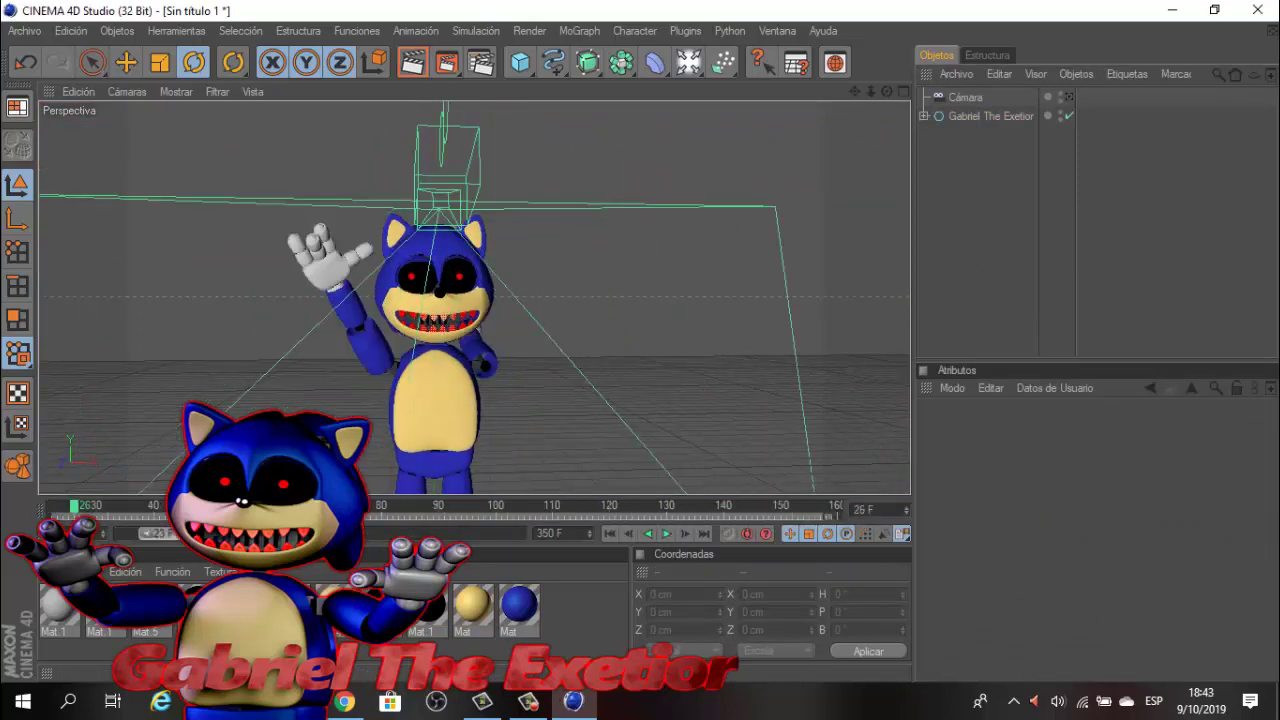
pyautogui.click(667, 533)
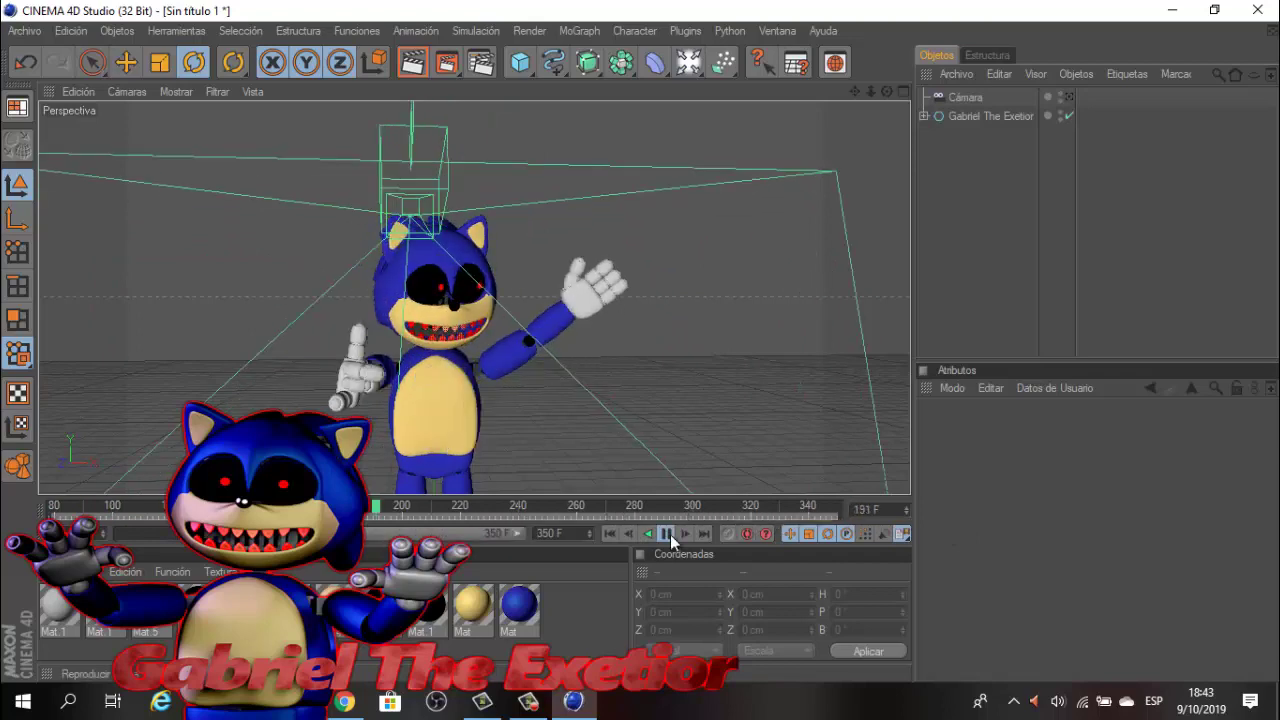
pyautogui.click(942, 100)
pyautogui.click(1110, 540)
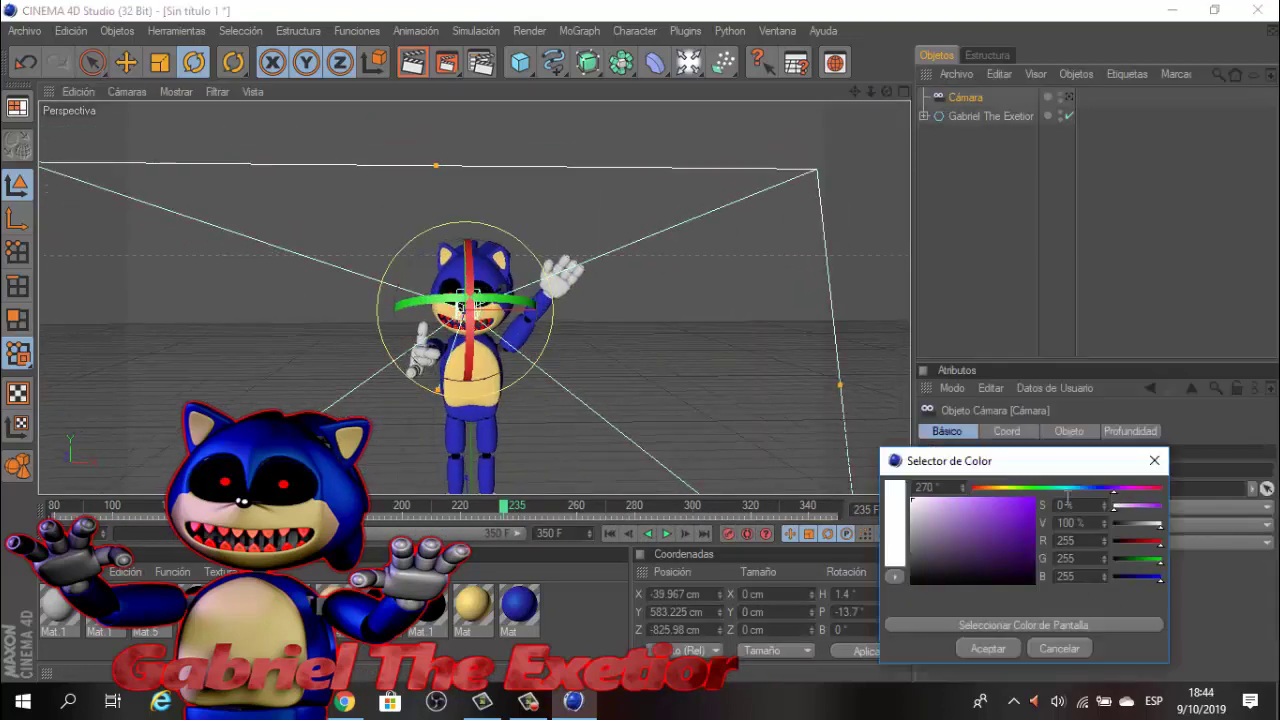
pyautogui.click(987, 648)
# Add a Suelo floor, a Luz con Objetivo spotlight above the character, and another Luz.
pyautogui.moveTo(688, 62); pyautogui.dragTo(895, 215)
pyautogui.click(688, 62)
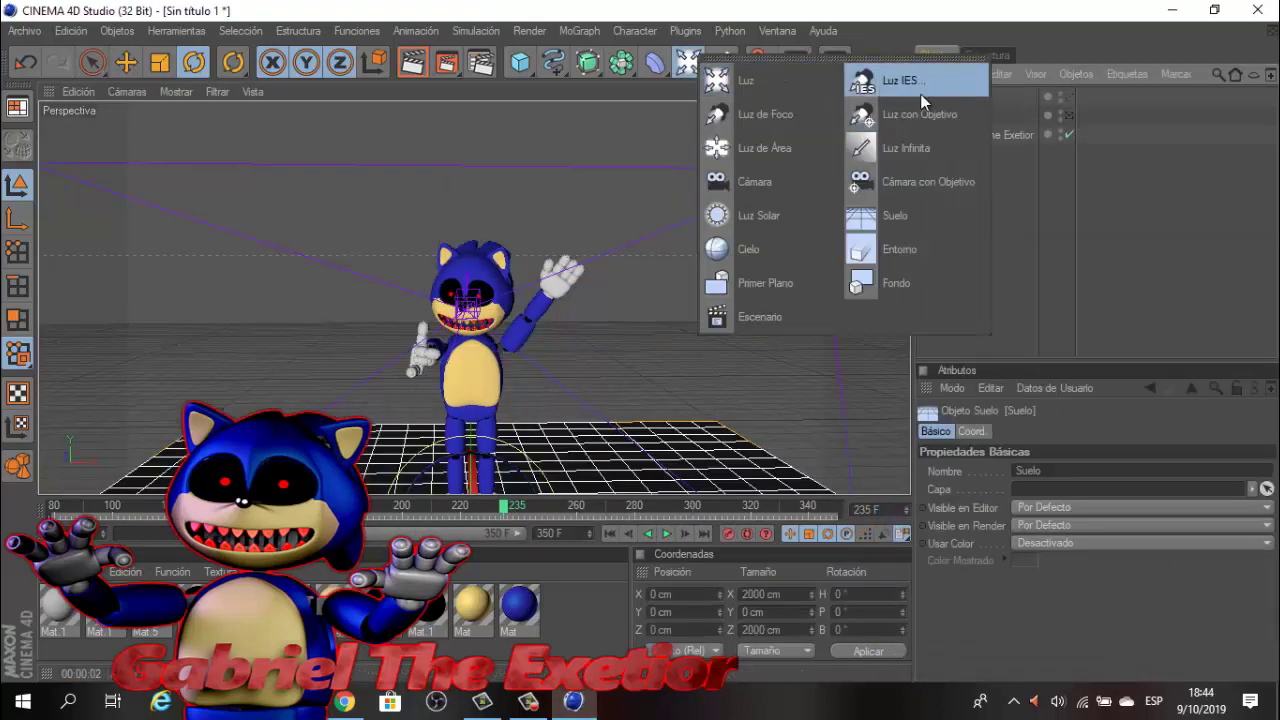
pyautogui.click(919, 114)
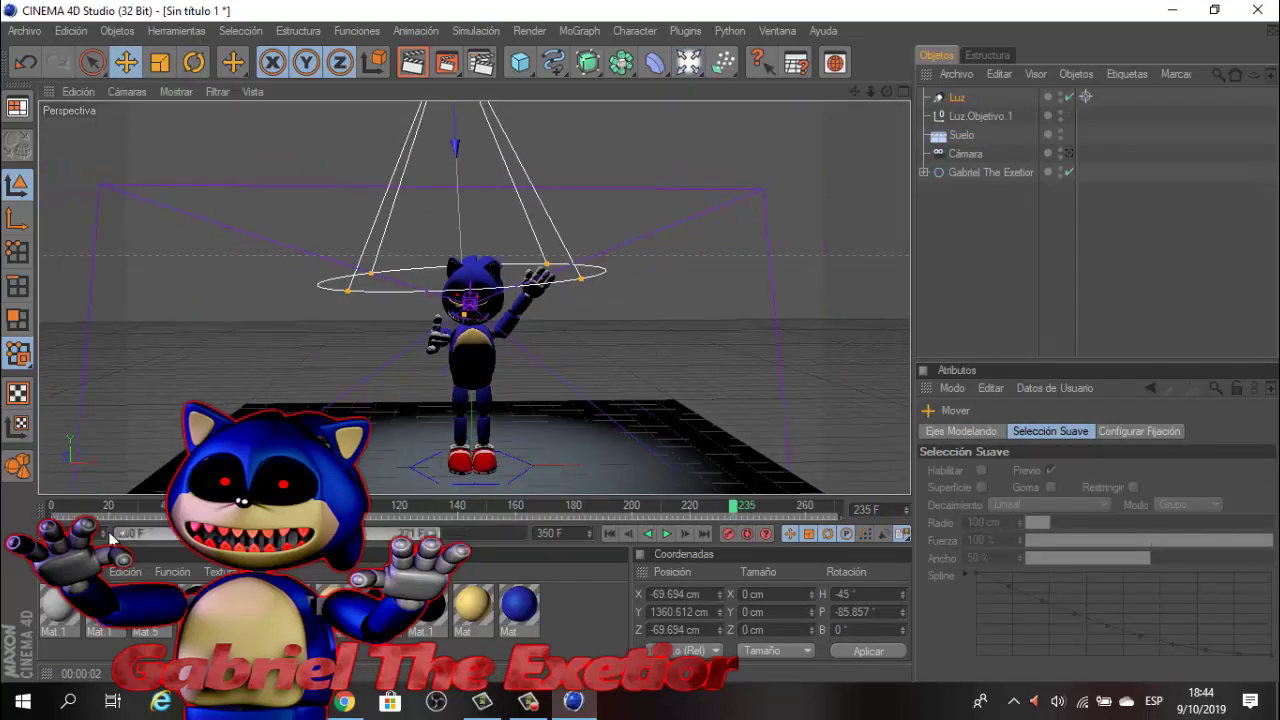
pyautogui.click(688, 62)
# Move the new Luz to the character's left and set its colour to white.
pyautogui.moveTo(525, 350); pyautogui.dragTo(644, 350)
pyautogui.moveTo(870, 341); pyautogui.dragTo(640, 341)
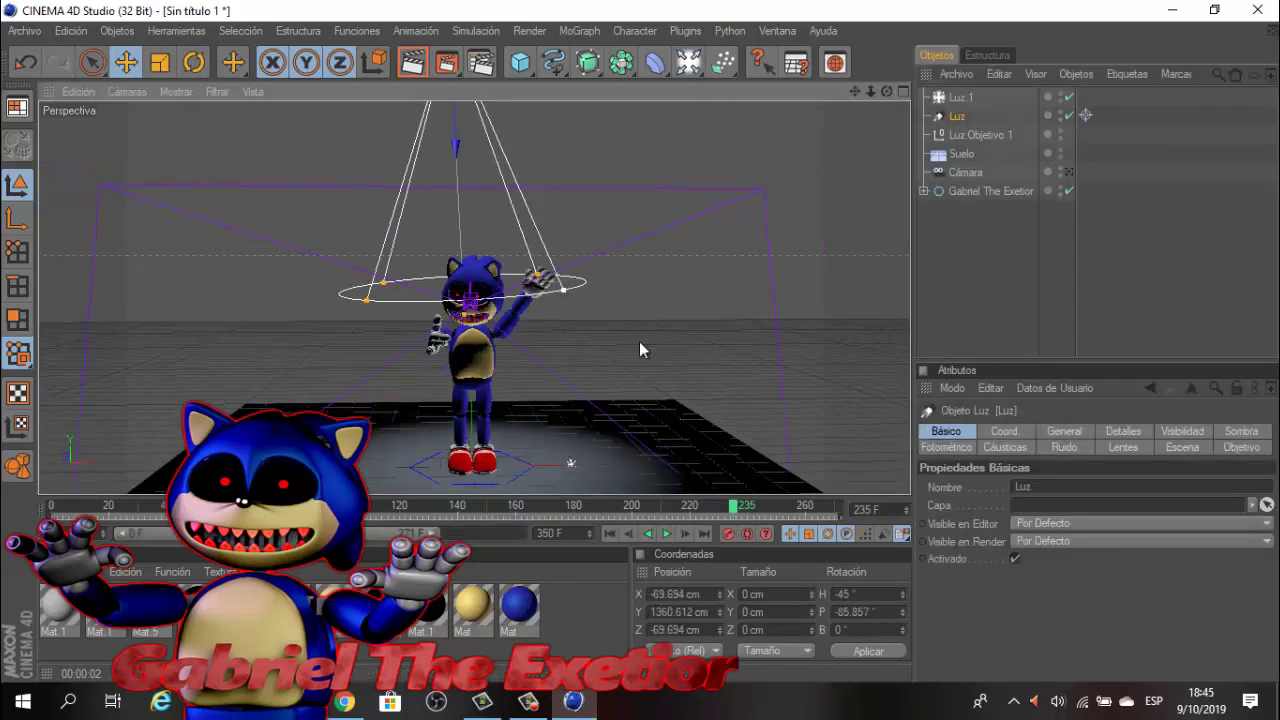
pyautogui.click(1086, 431)
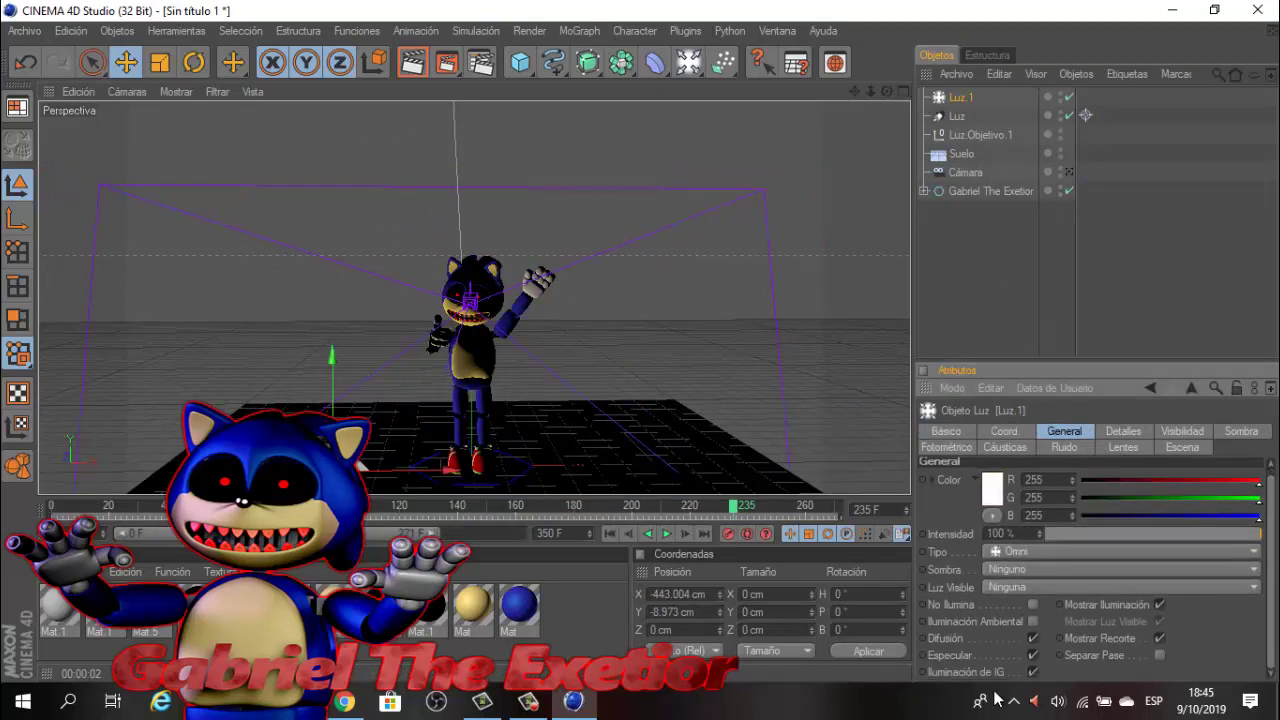
pyautogui.click(1032, 657)
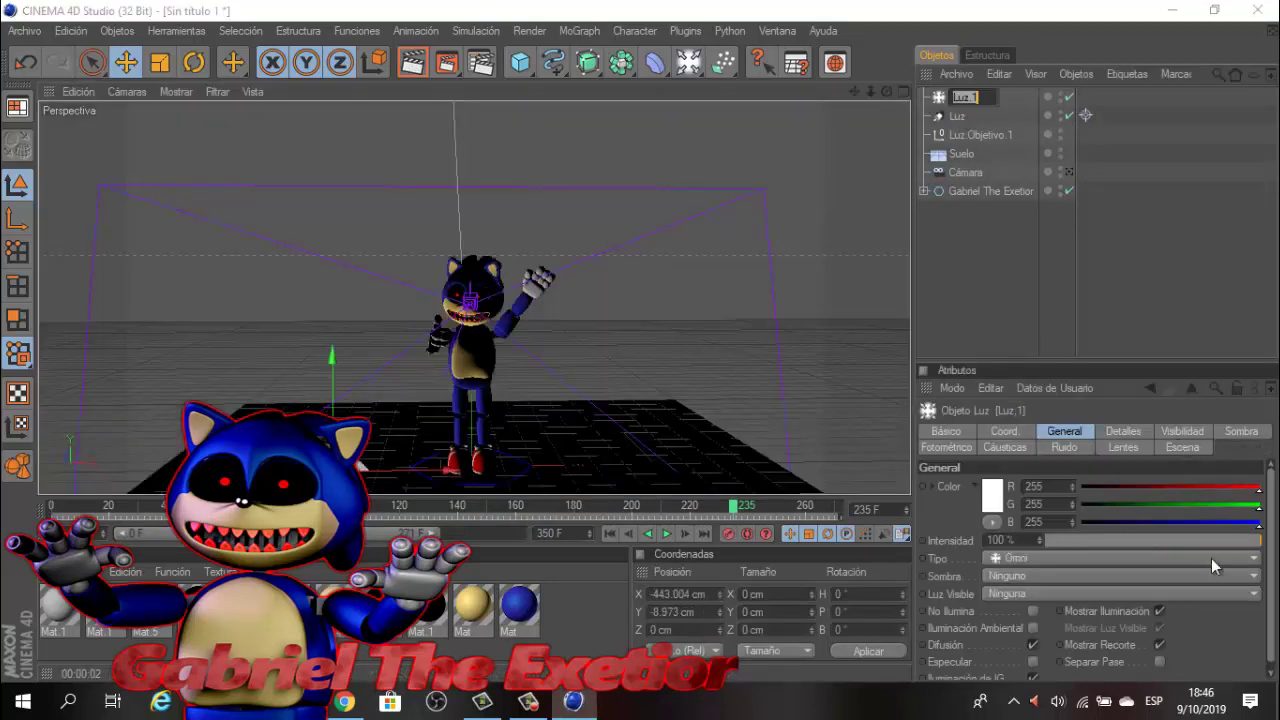
pyautogui.click(1032, 661)
# Adjust the light's Details and Shadow settings, then deselect it.
pyautogui.click(1123, 431)
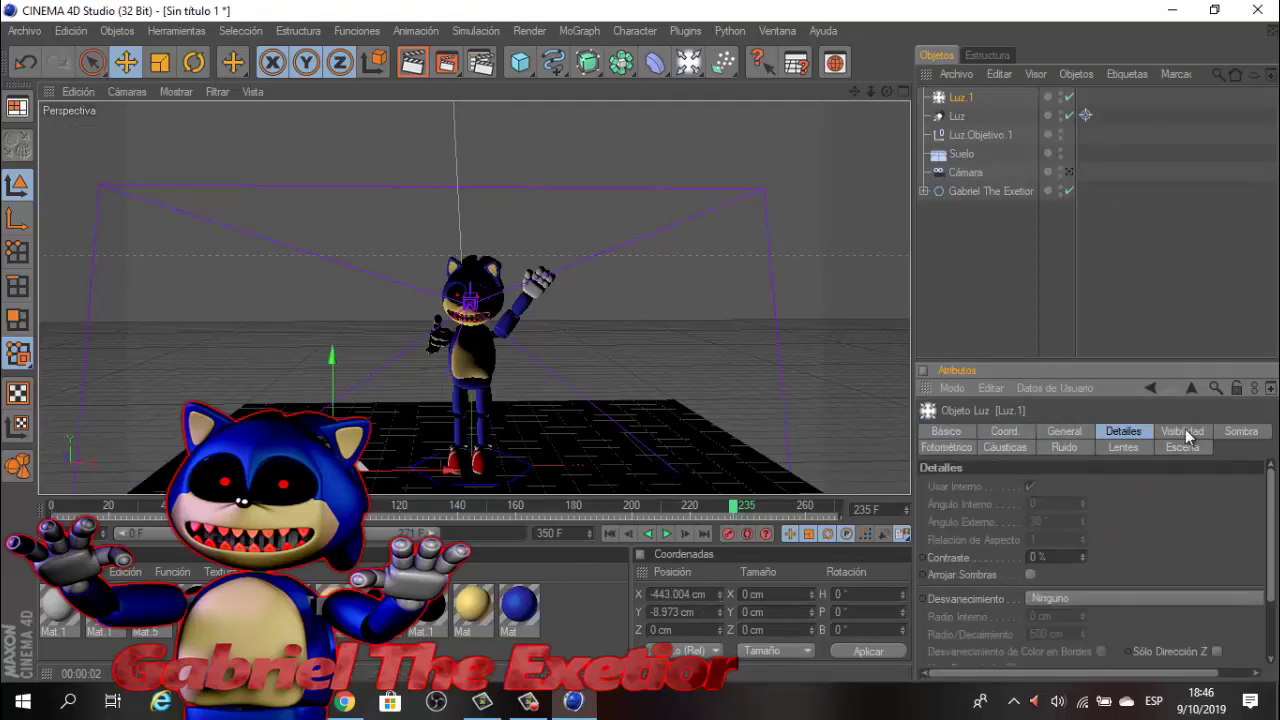
pyautogui.click(1241, 431)
pyautogui.click(1031, 528)
pyautogui.click(1032, 481)
pyautogui.click(1015, 622)
pyautogui.click(681, 364)
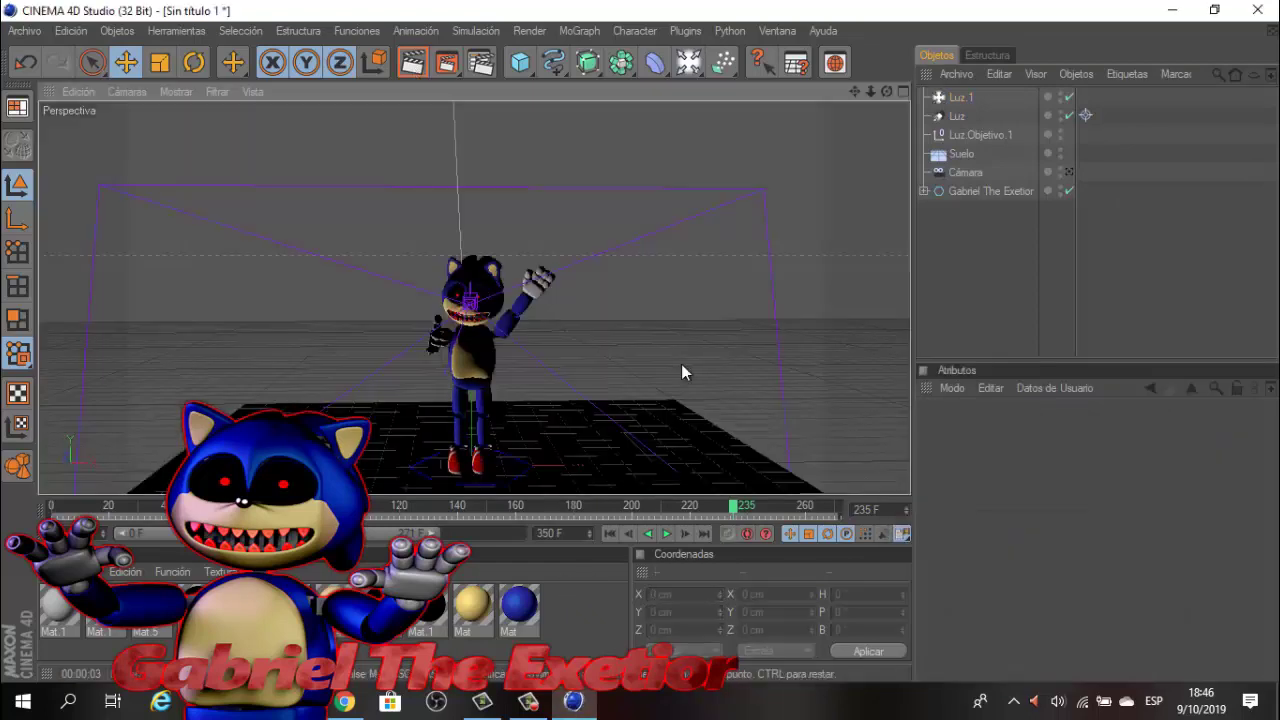
pyautogui.click(700, 430)
# Create a Danel material, set its colour, and apply it to the Suelo floor.
pyautogui.click(1024, 560)
pyautogui.click(990, 645)
pyautogui.click(75, 572)
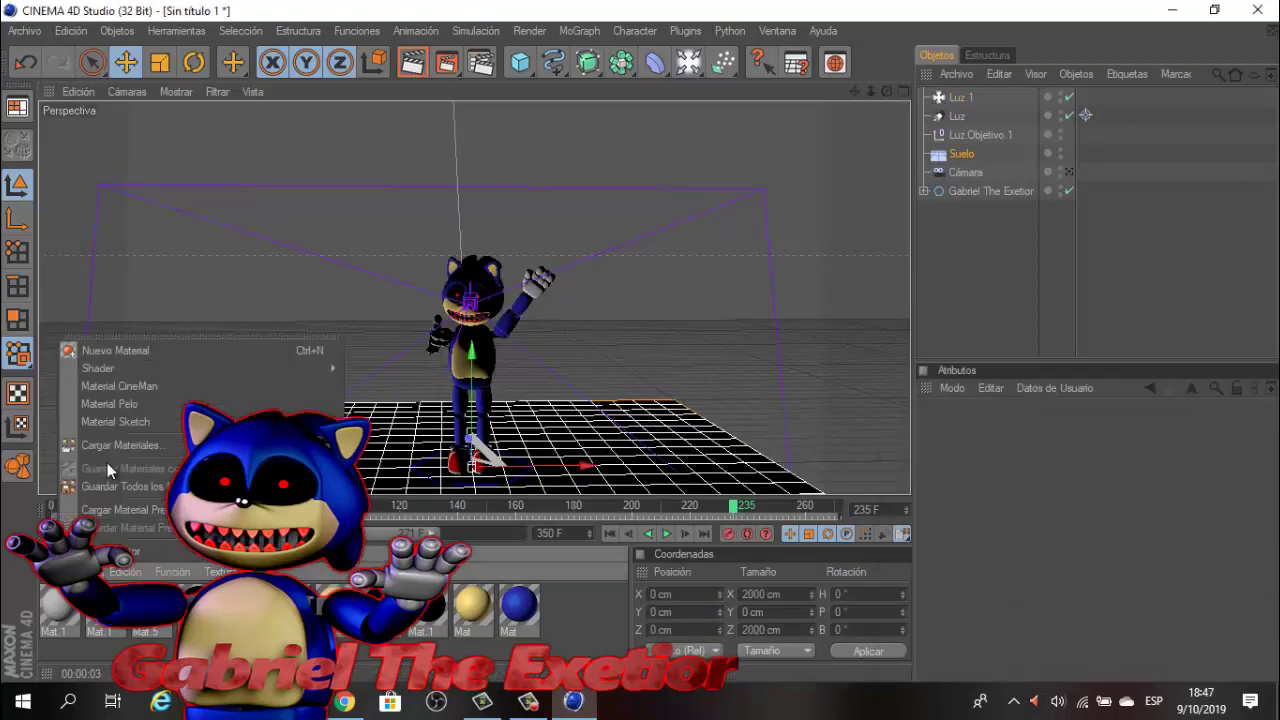
pyautogui.click(423, 421)
pyautogui.doubleClick(58, 605)
pyautogui.click(488, 190)
pyautogui.click(456, 279)
pyautogui.click(873, 125)
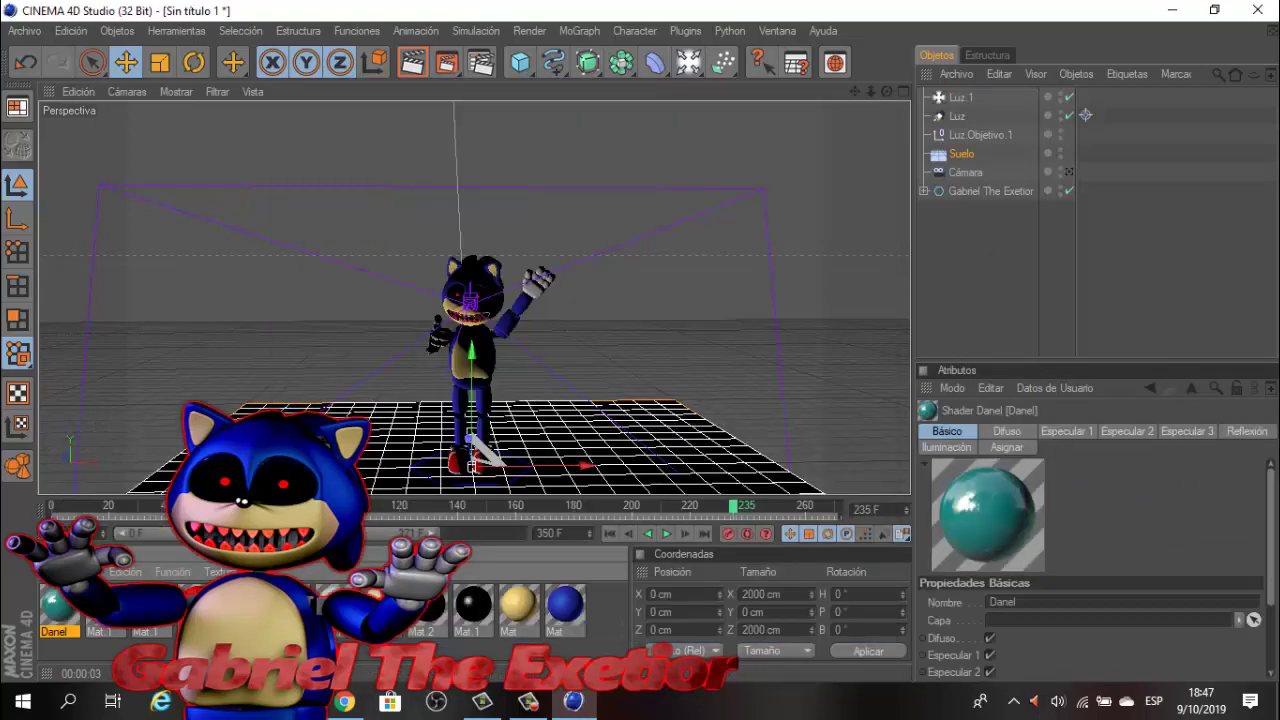
pyautogui.moveTo(58, 605); pyautogui.dragTo(960, 153)
pyautogui.click(412, 62)
# Add a second Suelo and rotate it upright behind the character as a backdrop.
pyautogui.click(700, 66)
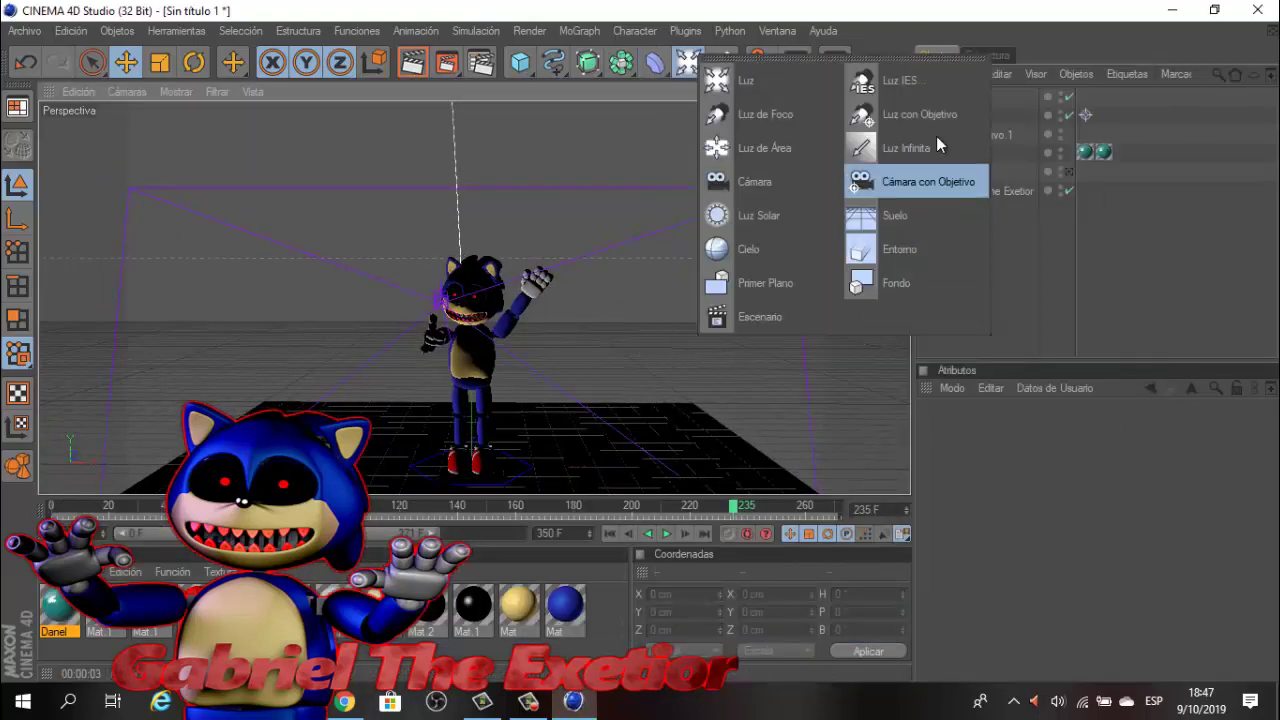
pyautogui.click(894, 214)
pyautogui.press('r')
pyautogui.moveTo(649, 340)
pyautogui.mouseDown()
pyautogui.moveTo(838, 535)
pyautogui.moveTo(641, 339)
pyautogui.moveTo(617, 343)
pyautogui.mouseUp()
pyautogui.press('e')
pyautogui.click(419, 63)
pyautogui.click(645, 342)
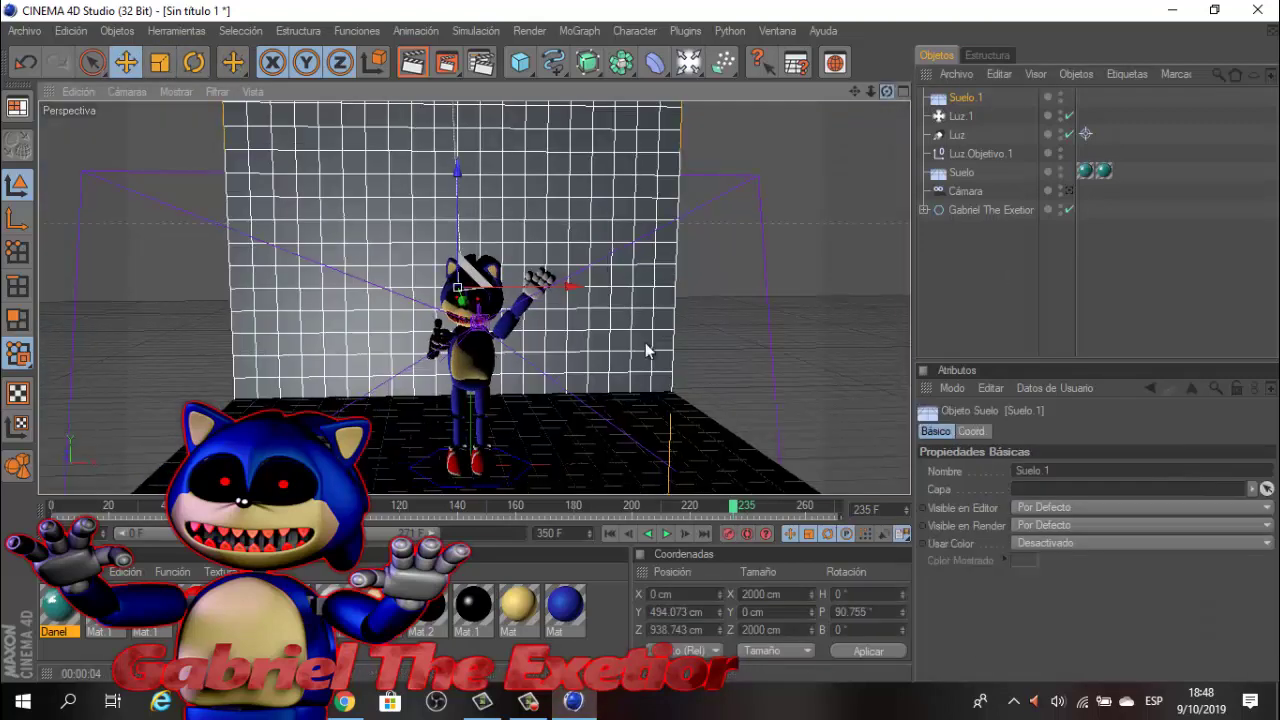
pyautogui.scroll(-3, 645, 342)
pyautogui.click(962, 172)
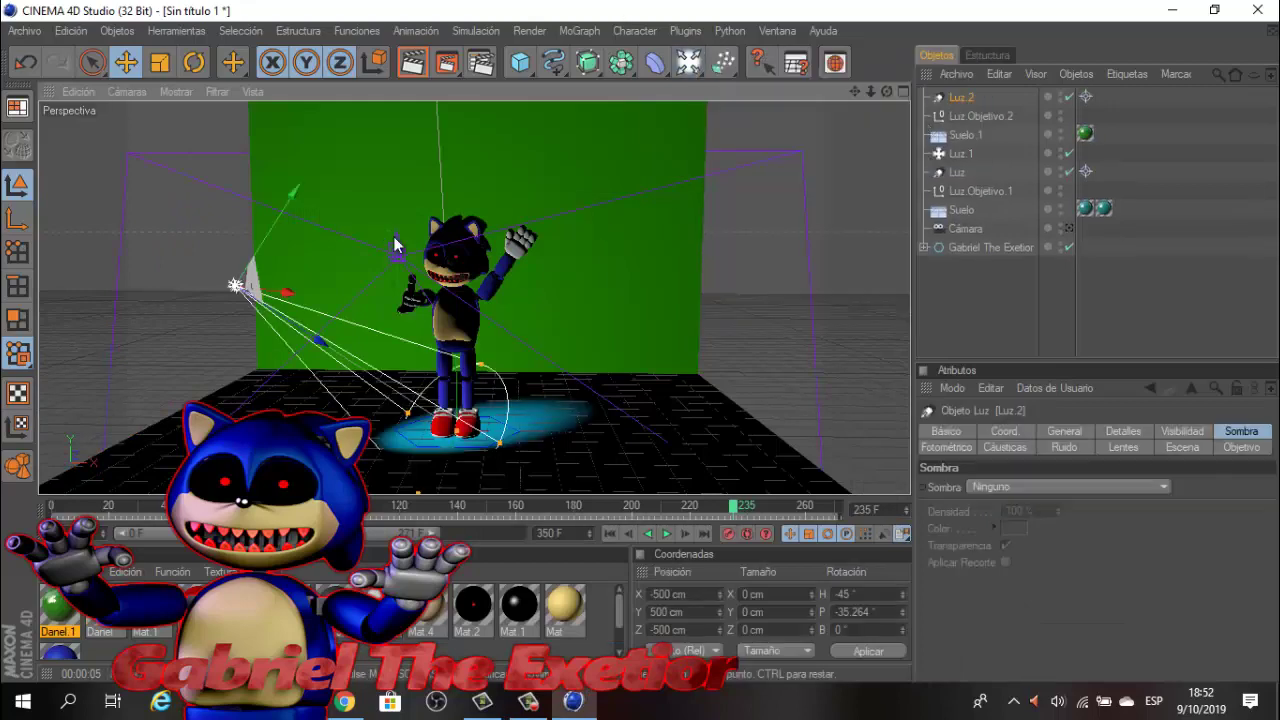
# Move the cyan spotlight over the character and give it soft shadow maps.
pyautogui.moveTo(395, 243); pyautogui.dragTo(640, 343)
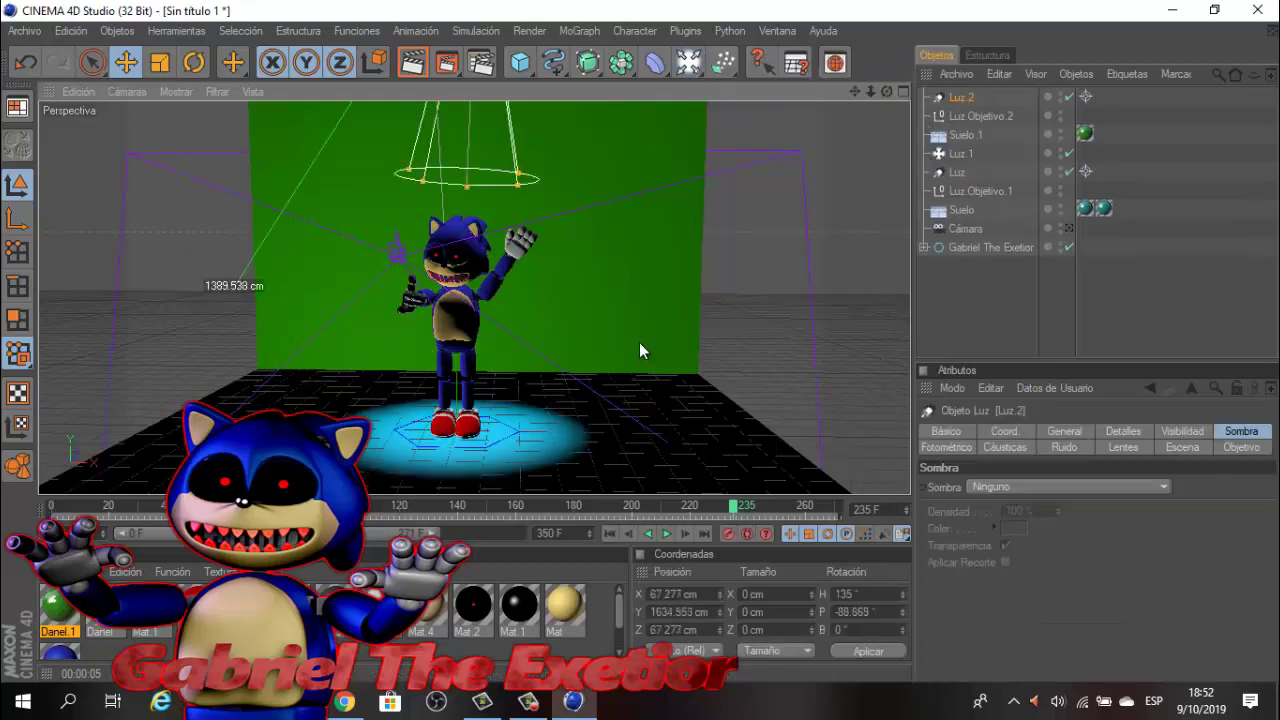
pyautogui.click(1068, 486)
pyautogui.click(1089, 523)
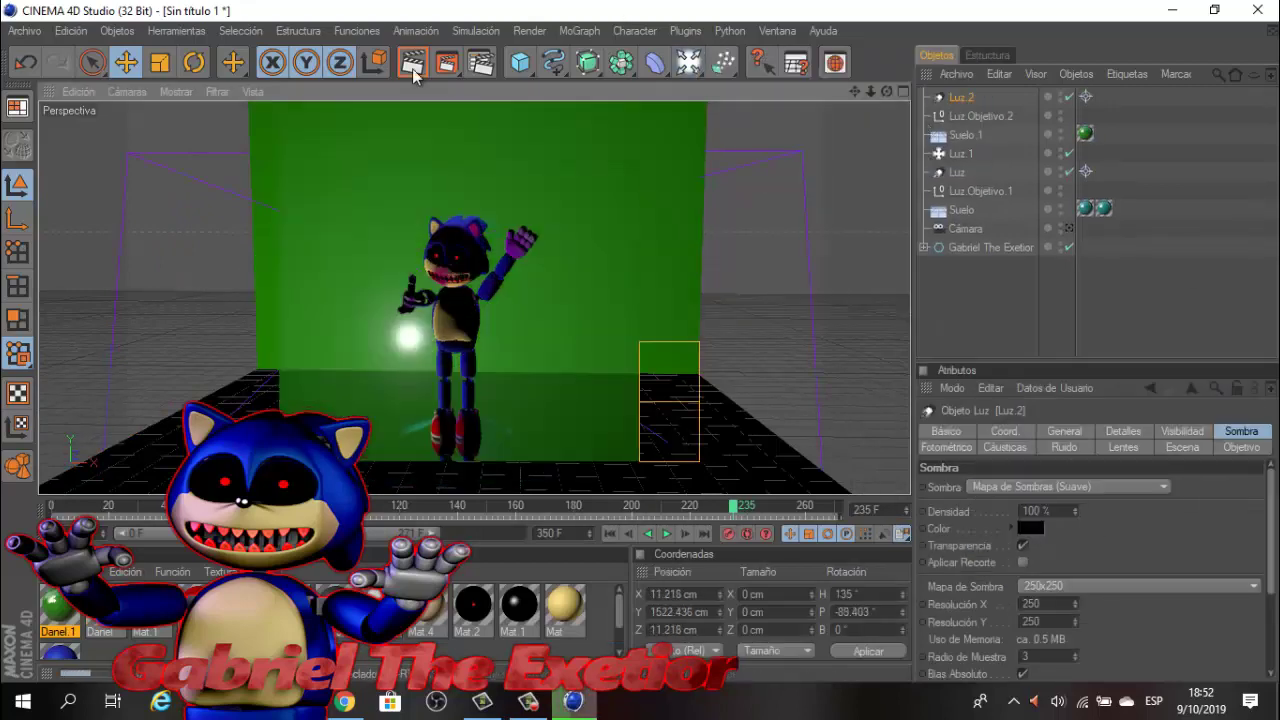
pyautogui.click(792, 120)
pyautogui.click(71, 91)
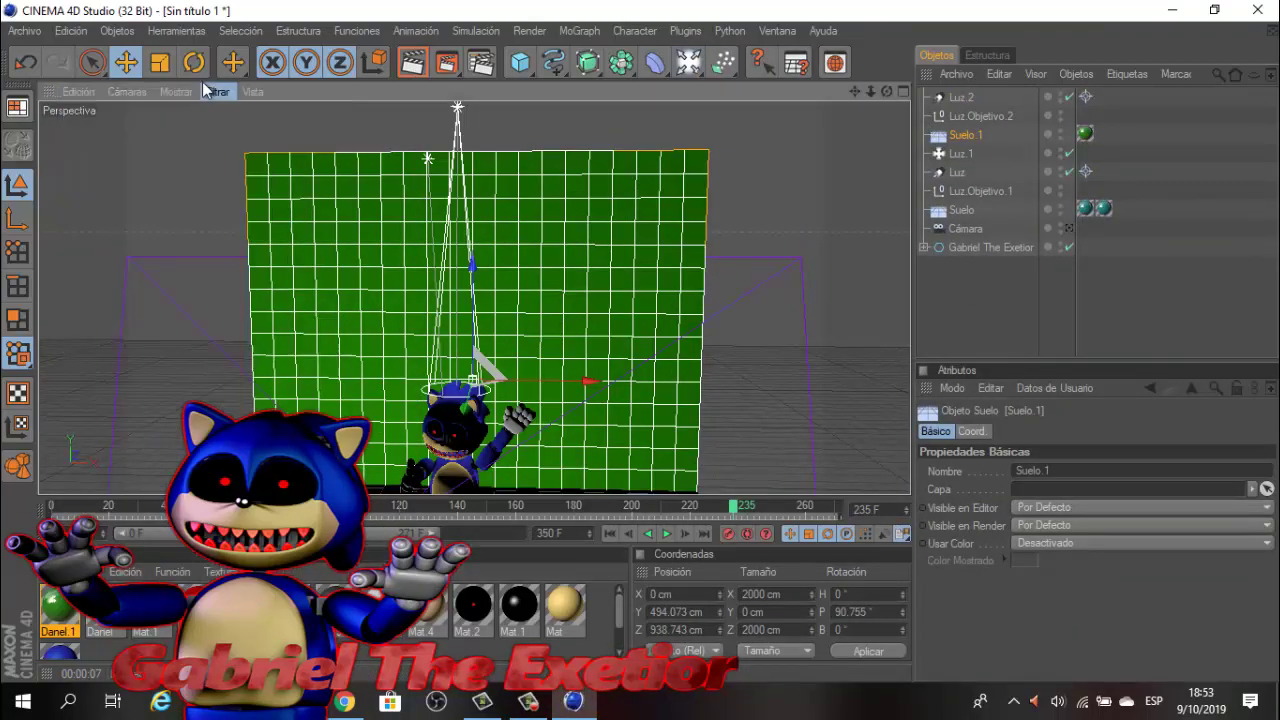
pyautogui.press('Escape')
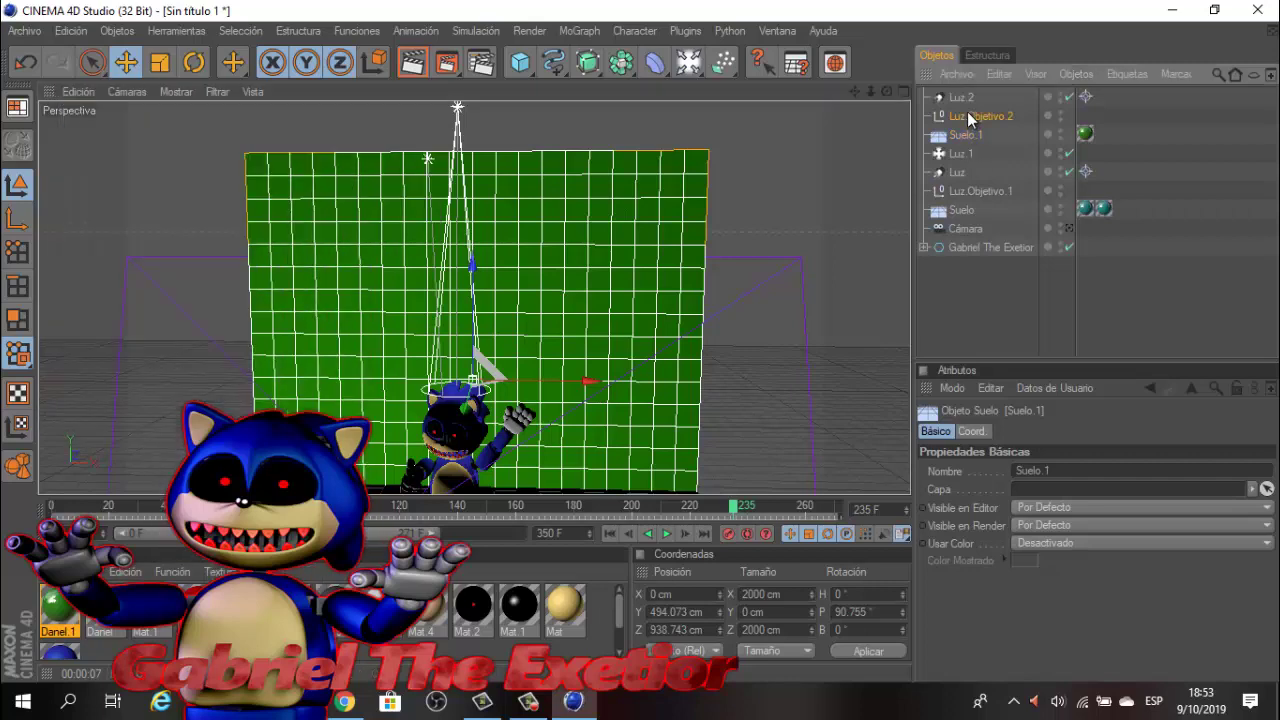
# Nudge the spotlight up and right, preview the lighting, and add Luz.3.
pyautogui.rightClick(963, 97)
pyautogui.click(127, 91)
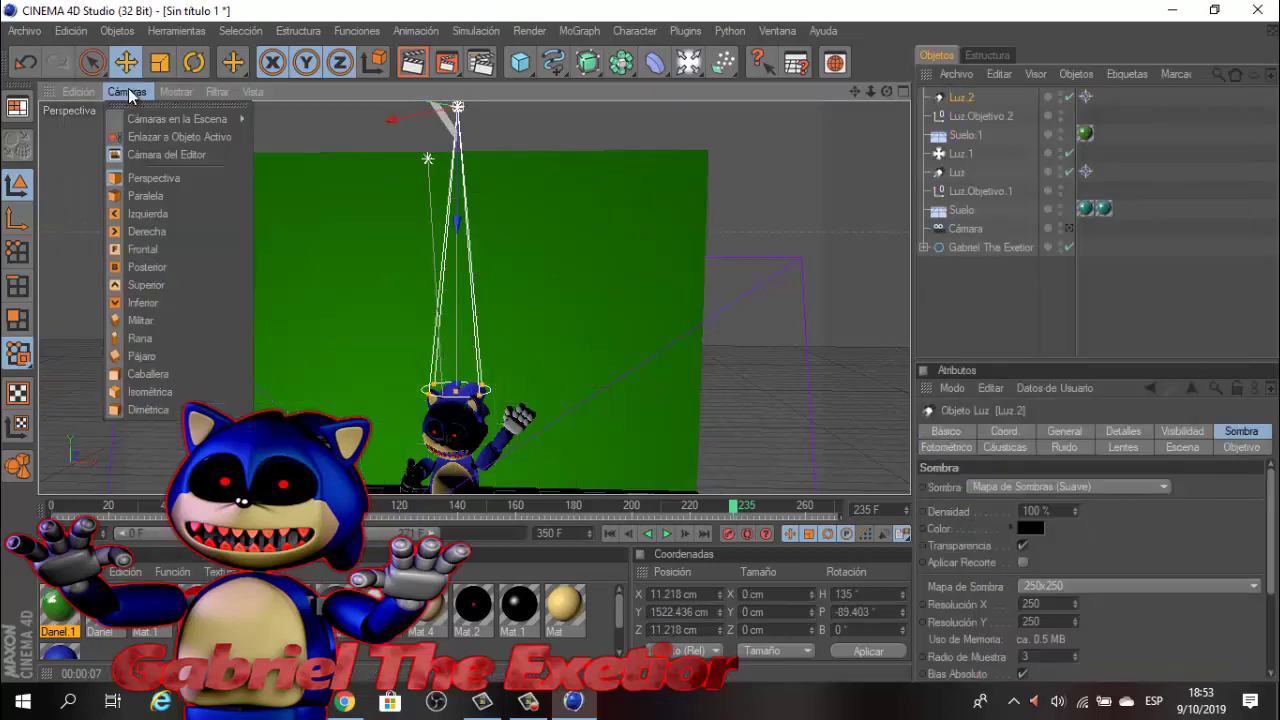
pyautogui.click(649, 349)
pyautogui.moveTo(649, 349)
pyautogui.mouseDown()
pyautogui.moveTo(668, 300)
pyautogui.moveTo(641, 342)
pyautogui.mouseUp()
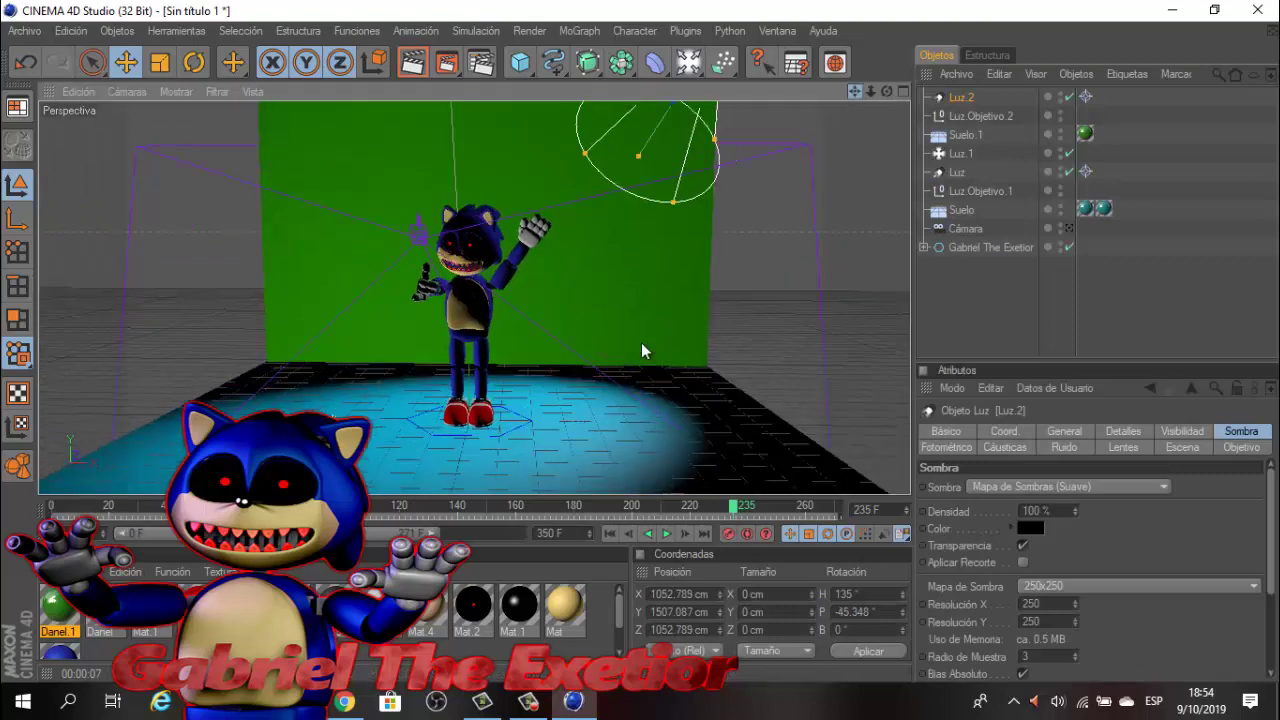
pyautogui.click(412, 62)
pyautogui.click(781, 340)
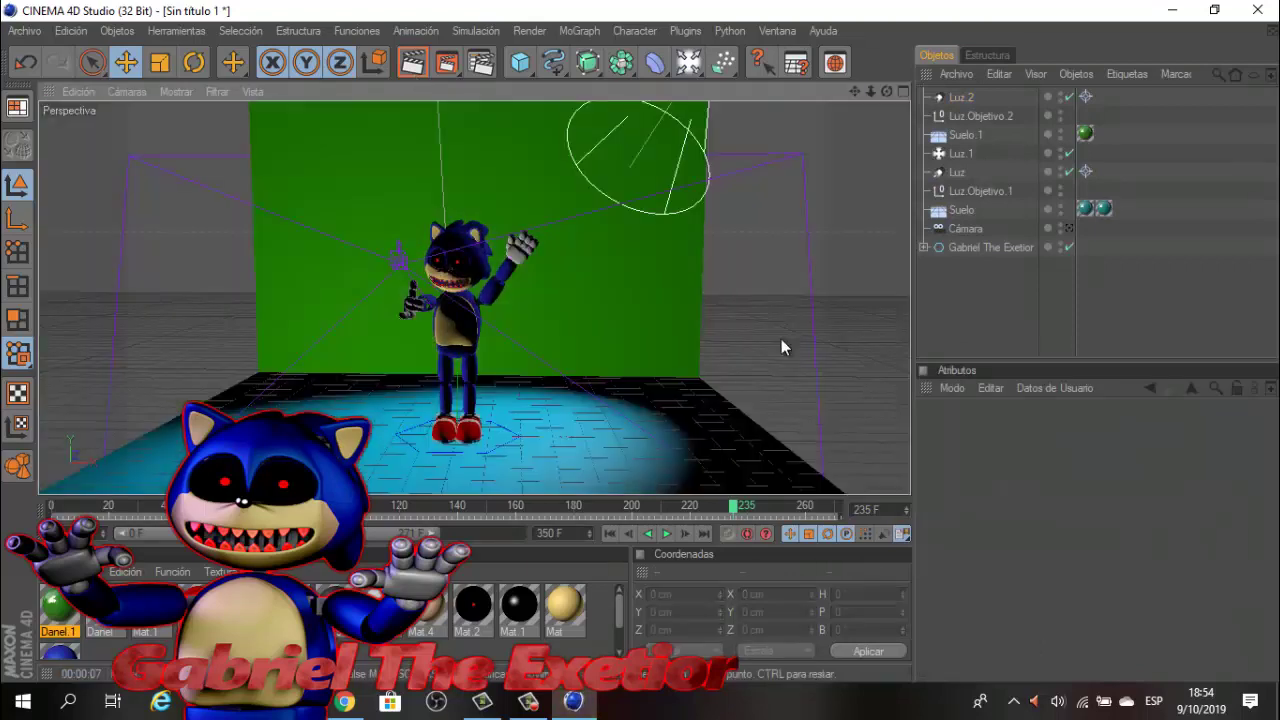
pyautogui.click(688, 62)
# Position Luz.3 and set its Sombra to Mapa de Sombras (Suave).
pyautogui.moveTo(609, 390); pyautogui.dragTo(612, 388)
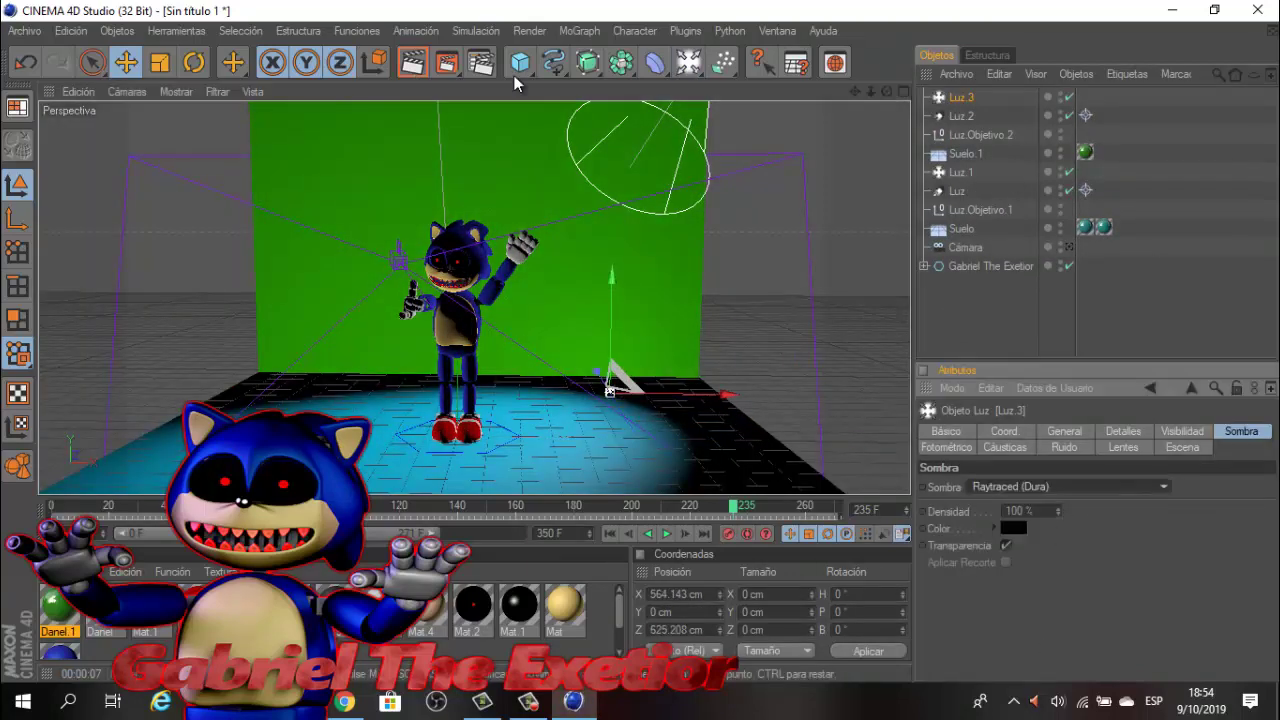
pyautogui.hotkey('ctrl', 'r')
pyautogui.click(1065, 486)
pyautogui.click(1032, 523)
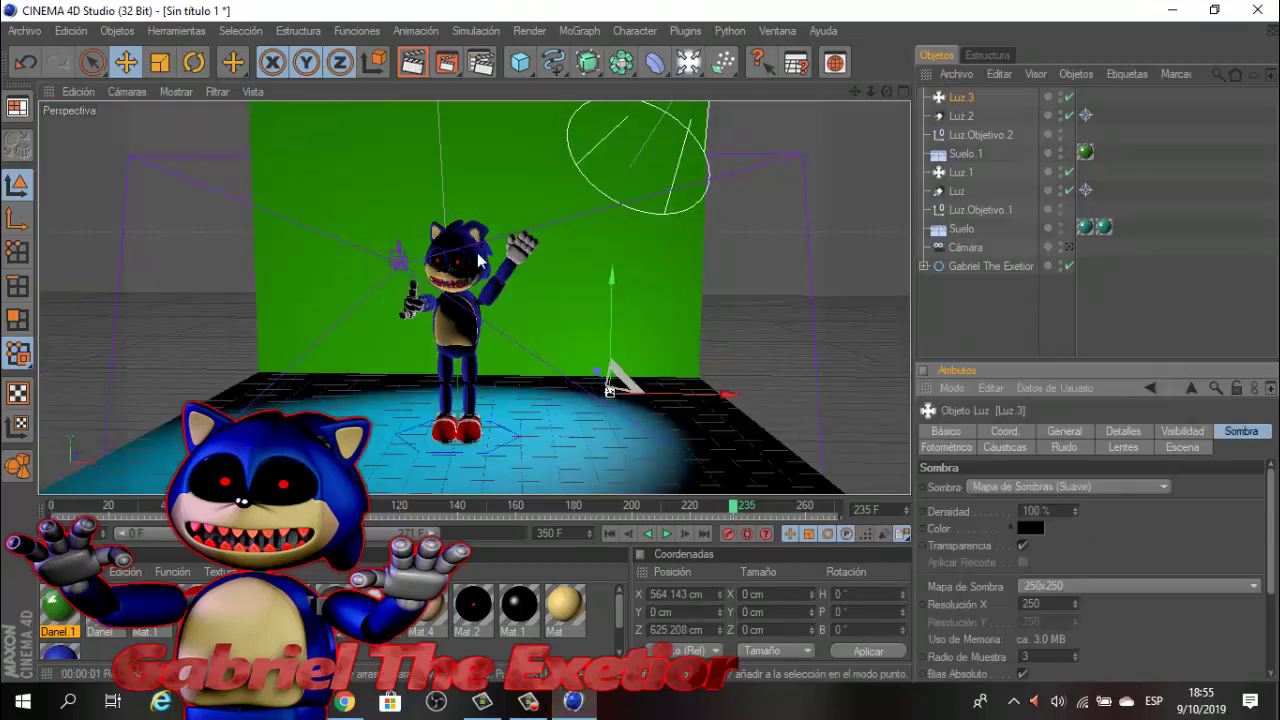
pyautogui.hotkey('ctrl', 'r')
pyautogui.hotkey('shift', 'f')
# Play the animation and add Cámara.1 turned toward the stage.
pyautogui.press('F8')
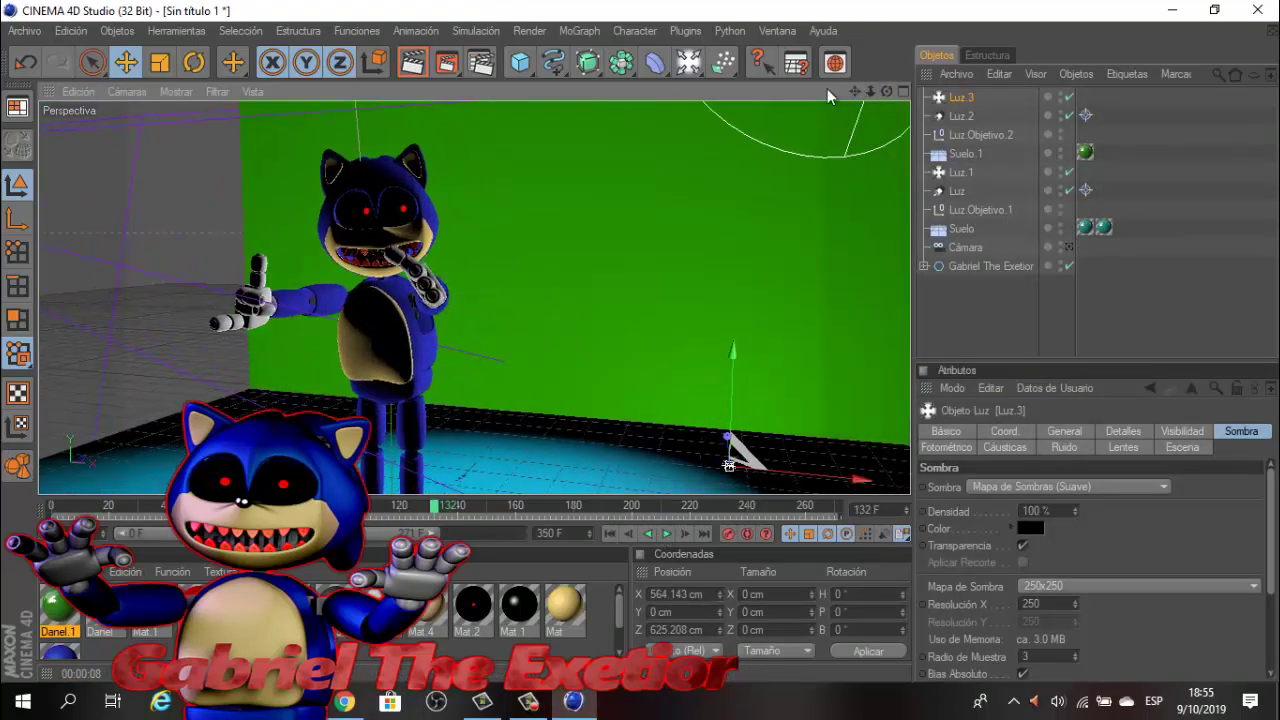
pyautogui.moveTo(762, 63); pyautogui.dragTo(804, 197)
pyautogui.moveTo(650, 346)
pyautogui.keyDown('alt'); pyautogui.mouseDown()
pyautogui.moveTo(495, 91)
pyautogui.moveTo(640, 341)
pyautogui.mouseUp(); pyautogui.keyUp('alt')
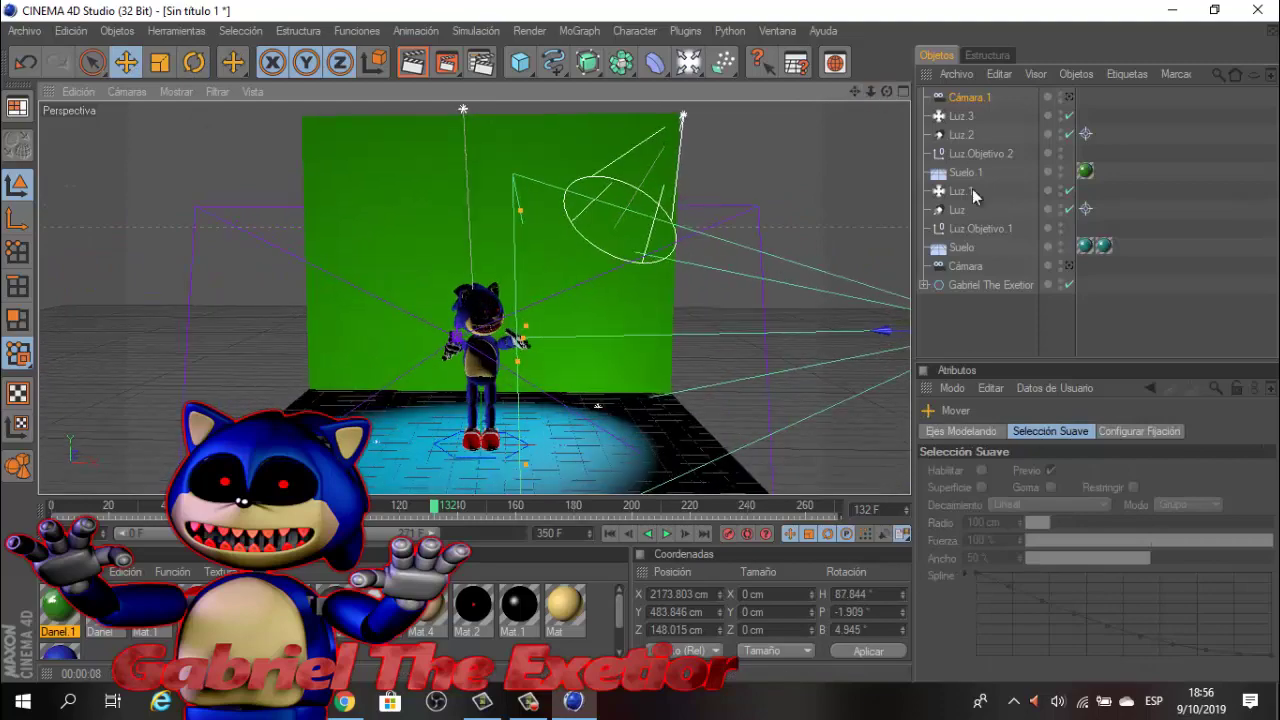
# Add Cámara.2 and set Usar Color to Activado so the cameras display in blue.
pyautogui.click(966, 97)
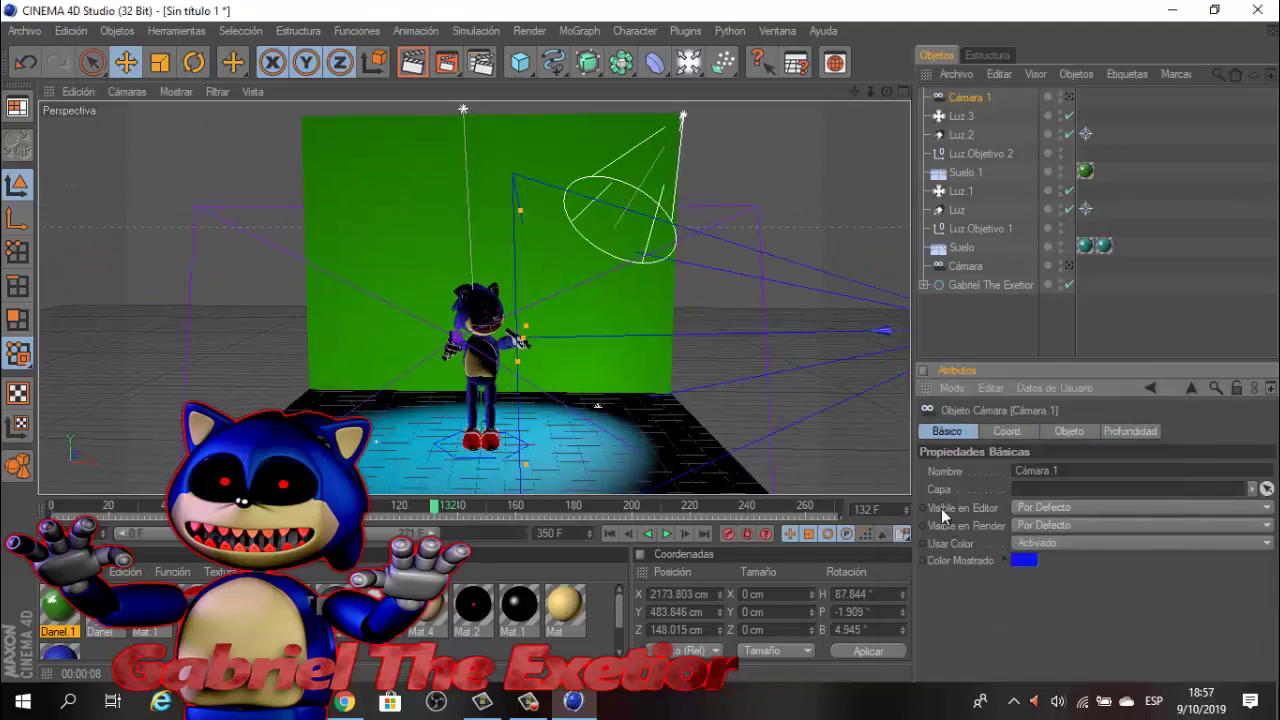
pyautogui.moveTo(886, 91); pyautogui.dragTo(632, 352)
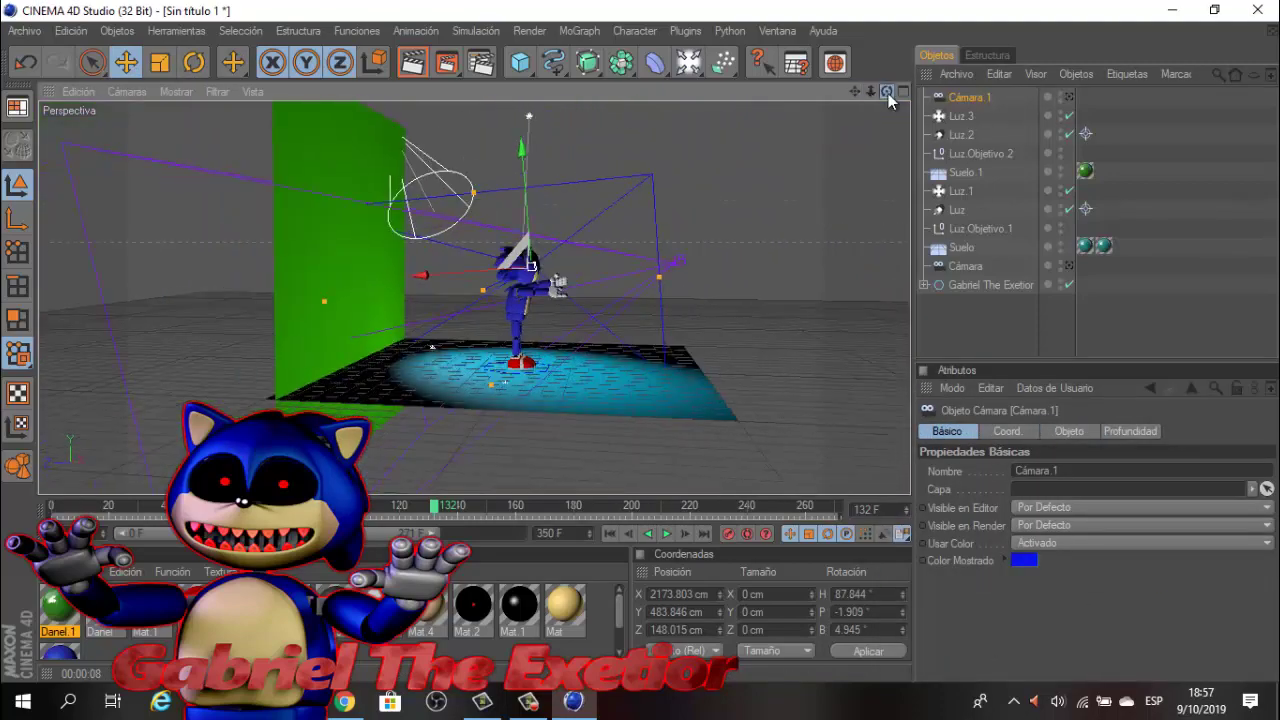
pyautogui.moveTo(688, 62); pyautogui.dragTo(750, 208)
pyautogui.click(1048, 543)
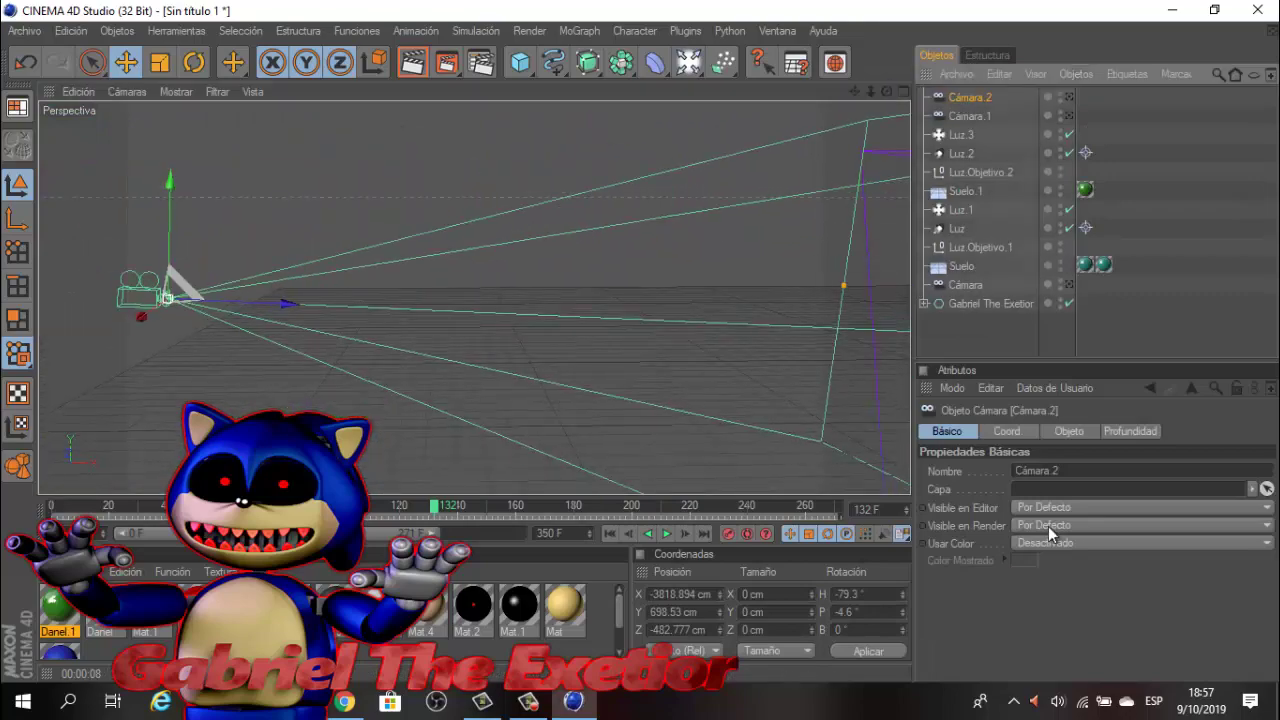
pyautogui.moveTo(855, 91); pyautogui.dragTo(643, 341)
pyautogui.scroll(3, 641, 341)
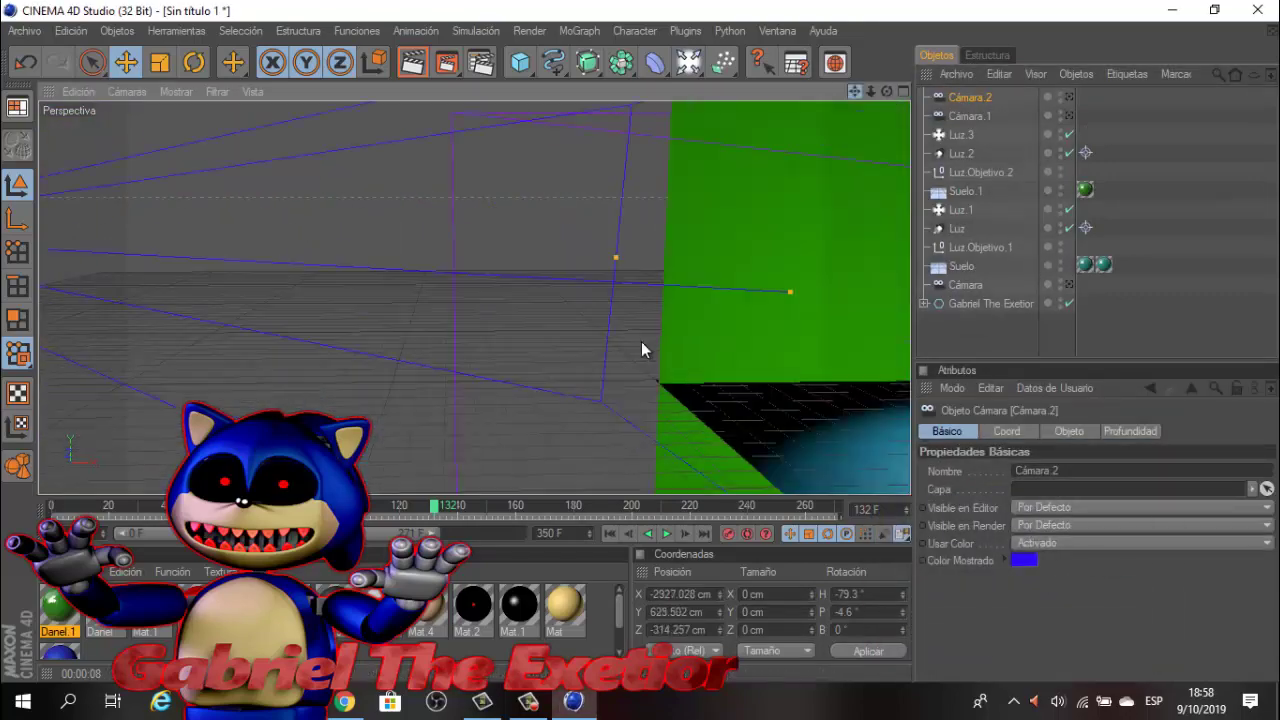
pyautogui.scroll(3, 639, 341)
pyautogui.scroll(3, 647, 340)
pyautogui.scroll(3, 632, 343)
pyautogui.scroll(-5, 632, 343)
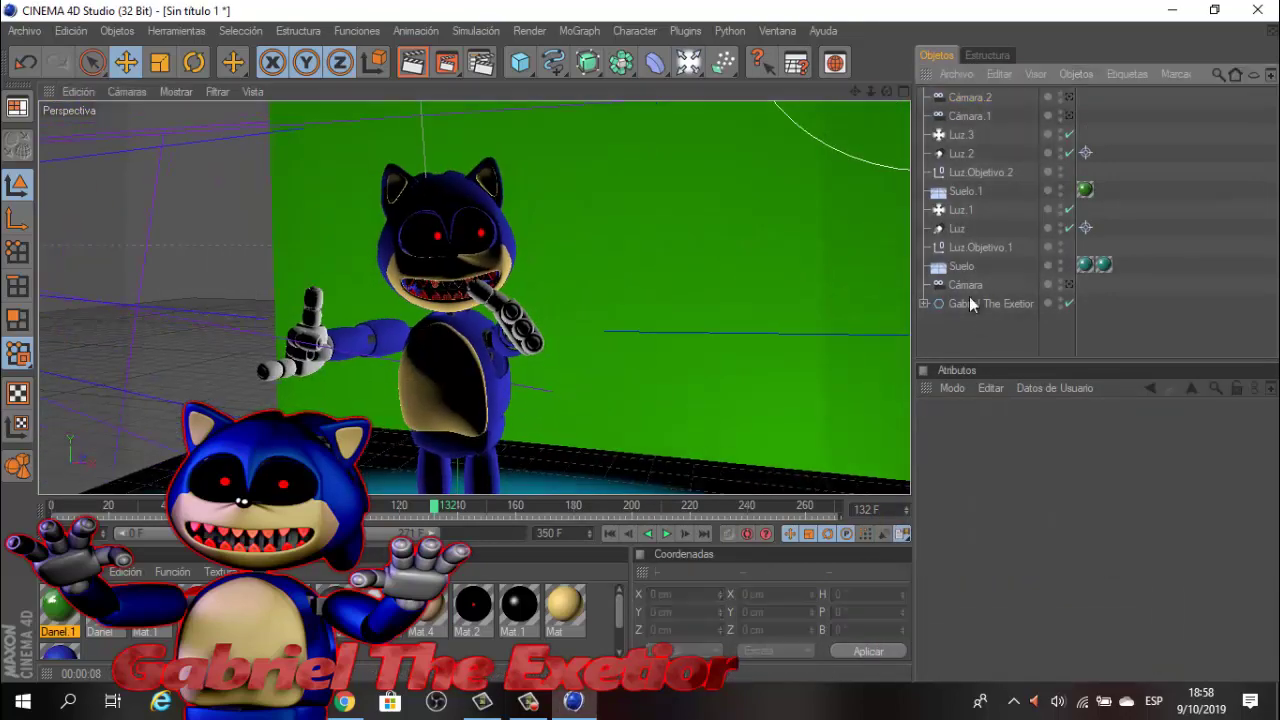
pyautogui.click(666, 533)
pyautogui.click(965, 285)
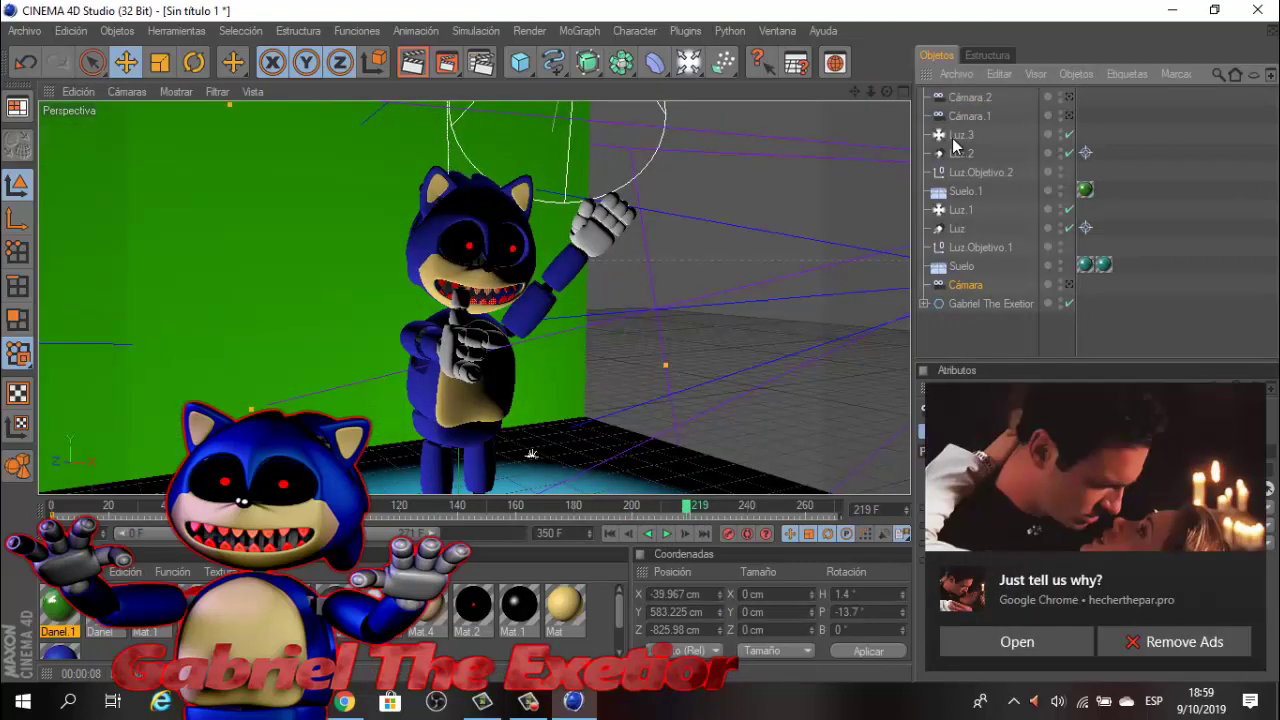
pyautogui.moveTo(637, 342)
pyautogui.keyDown('alt'); pyautogui.mouseDown()
pyautogui.moveTo(618, 343)
pyautogui.moveTo(868, 145)
pyautogui.moveTo(664, 335)
pyautogui.mouseUp(); pyautogui.keyUp('alt')
pyautogui.scroll(3, 641, 345)
pyautogui.click(641, 345)
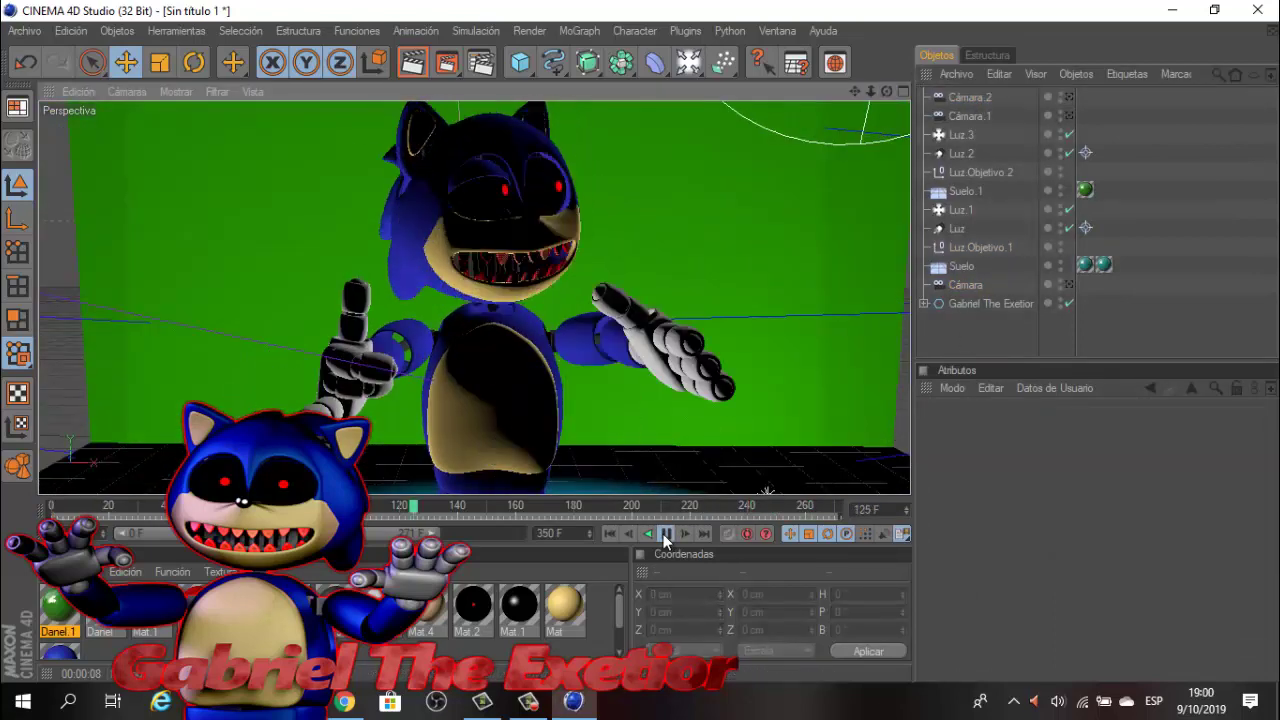
pyautogui.click(665, 535)
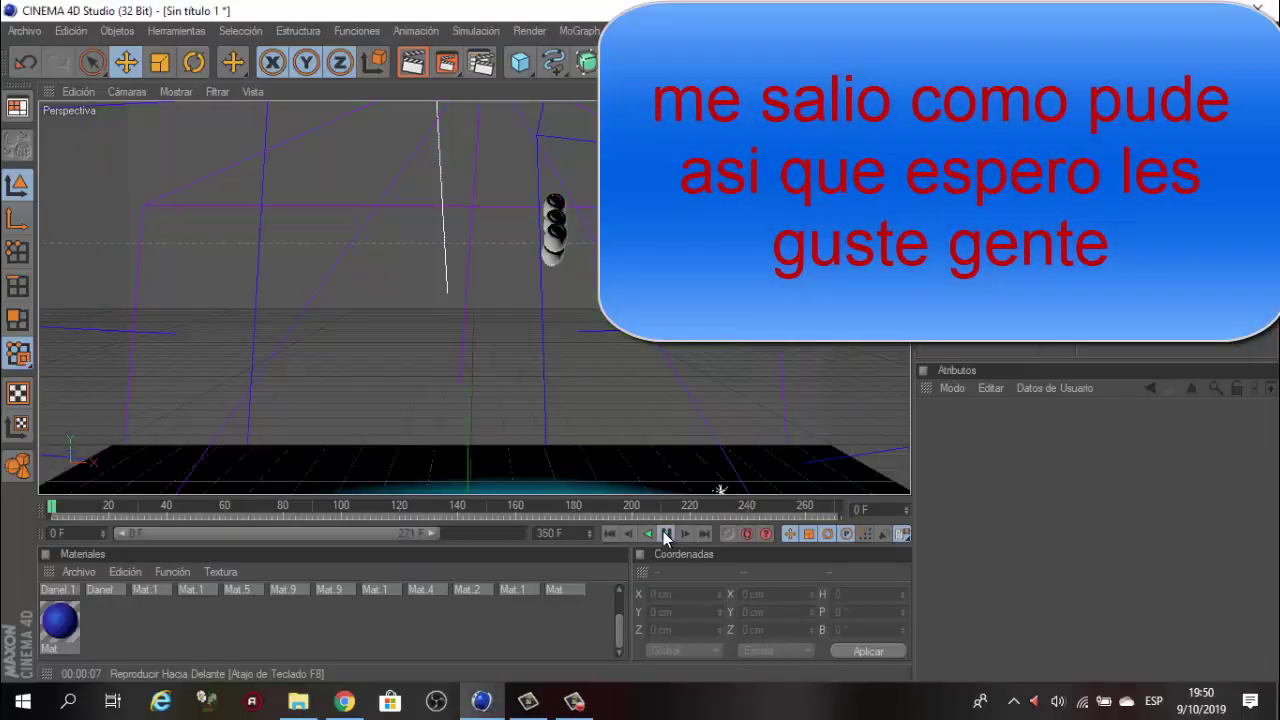
pyautogui.click(666, 537)
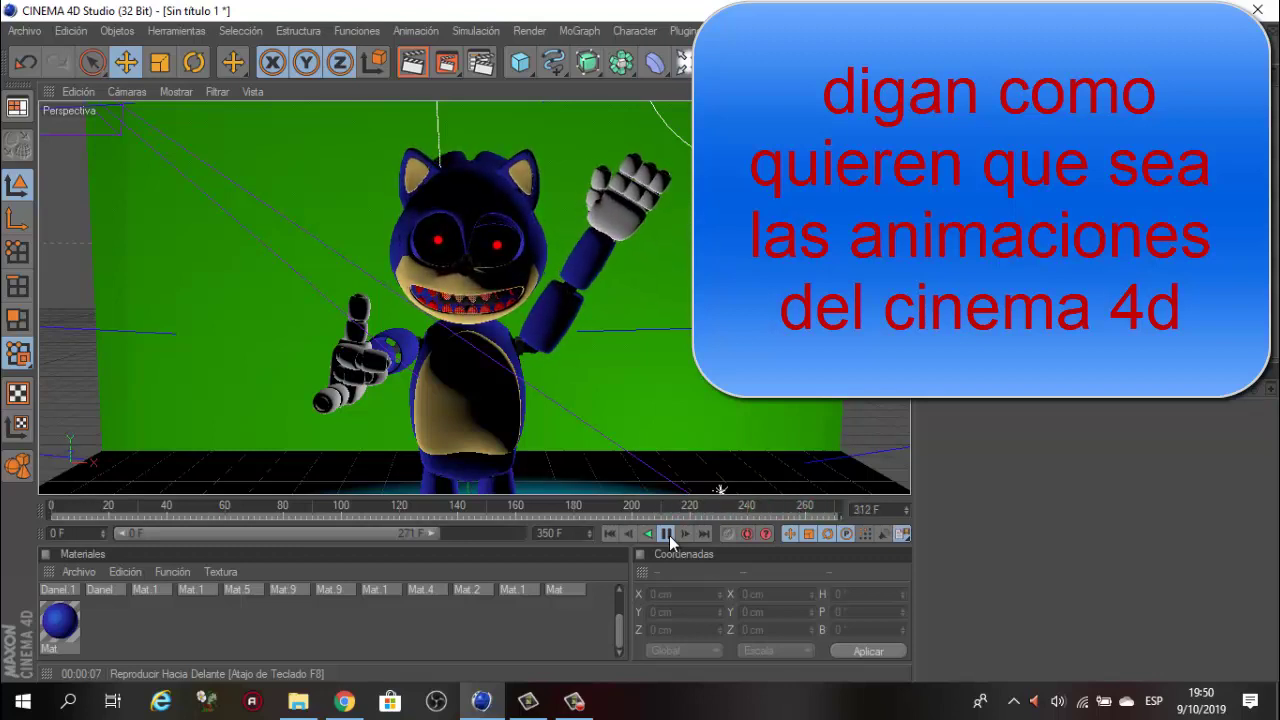
pyautogui.click(669, 535)
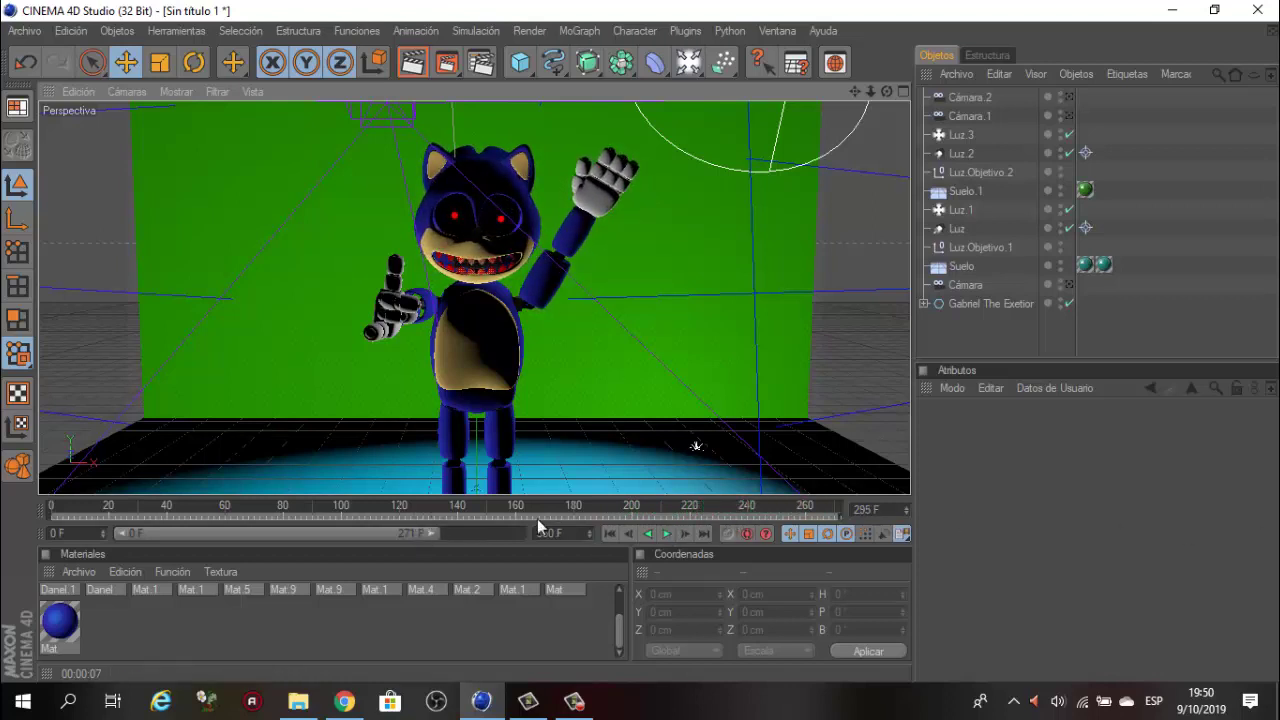
pyautogui.moveTo(884, 94)
pyautogui.mouseDown()
pyautogui.moveTo(641, 342)
pyautogui.moveTo(613, 353)
pyautogui.moveTo(641, 341)
pyautogui.mouseUp()
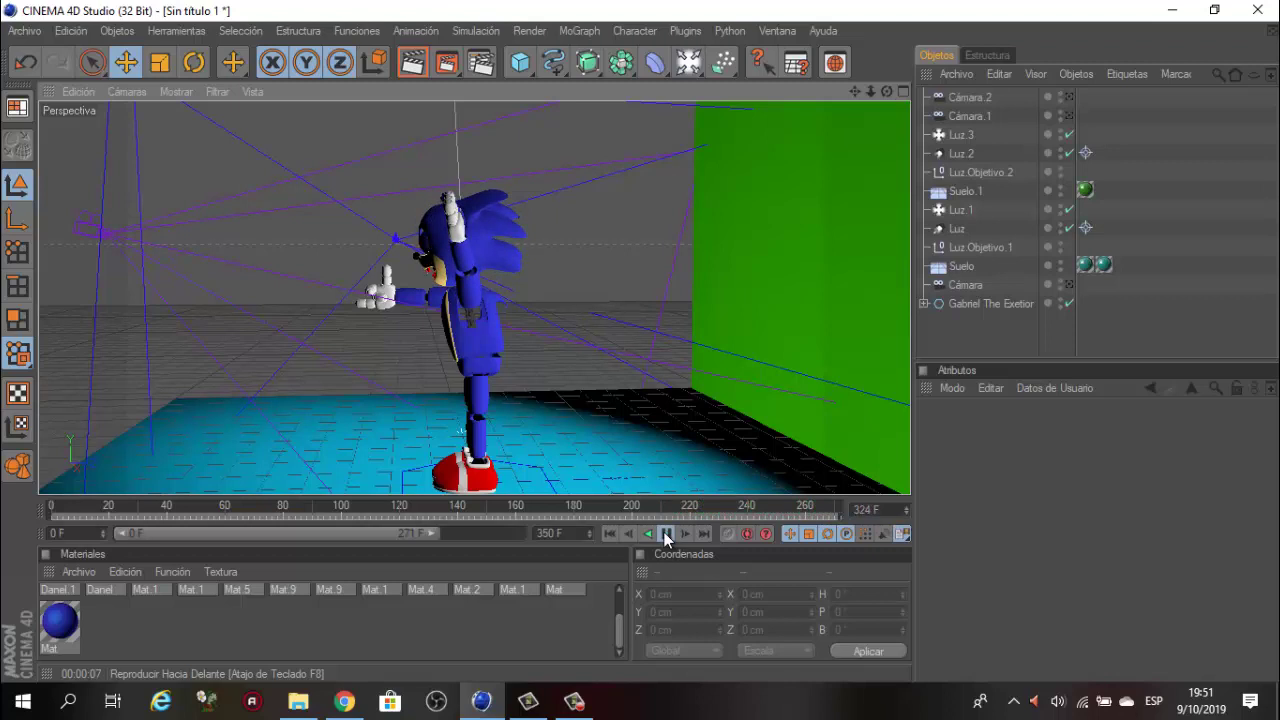
pyautogui.click(667, 536)
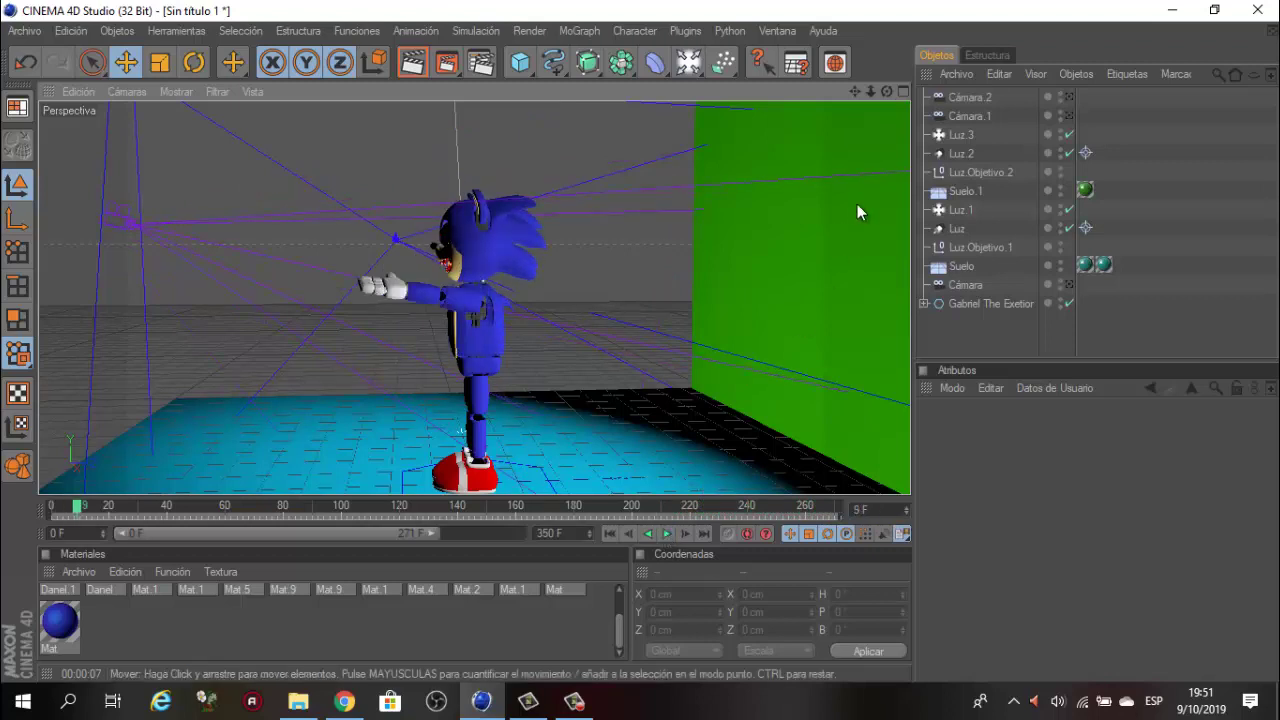
pyautogui.moveTo(887, 92)
pyautogui.mouseDown()
pyautogui.moveTo(625, 342)
pyautogui.moveTo(640, 341)
pyautogui.mouseUp()
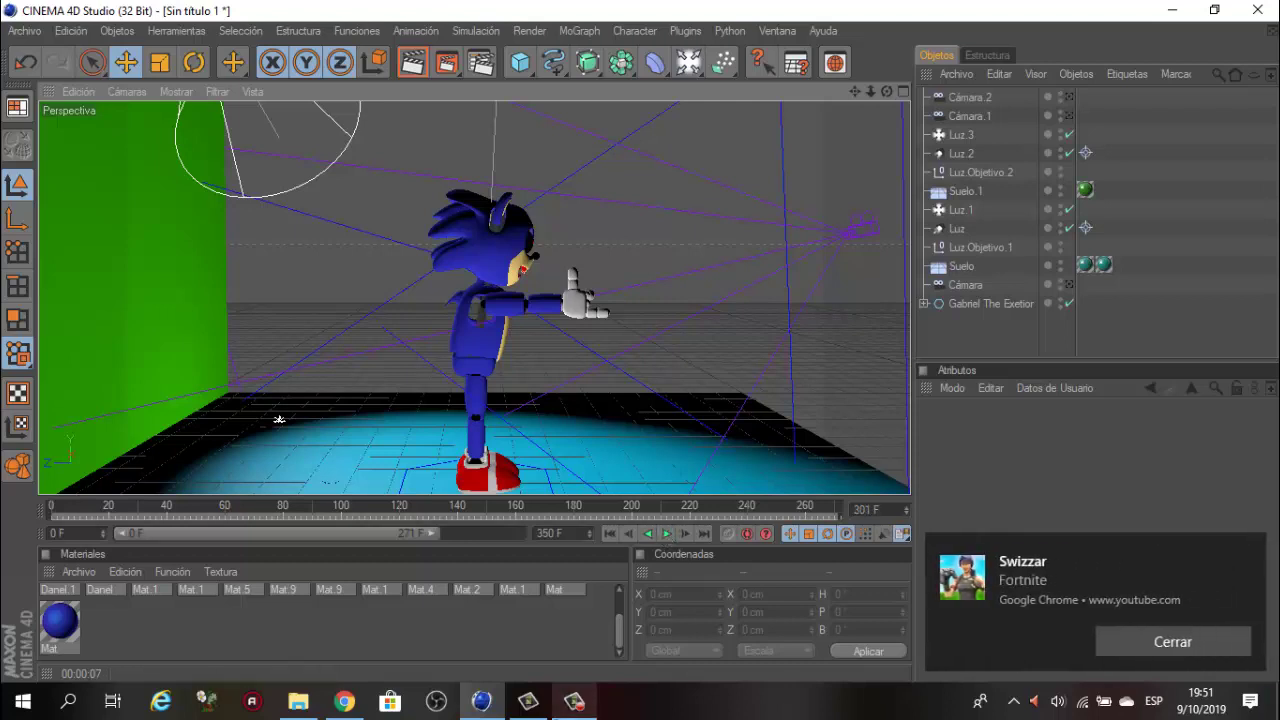
pyautogui.click(574, 701)
pyautogui.click(1182, 615)
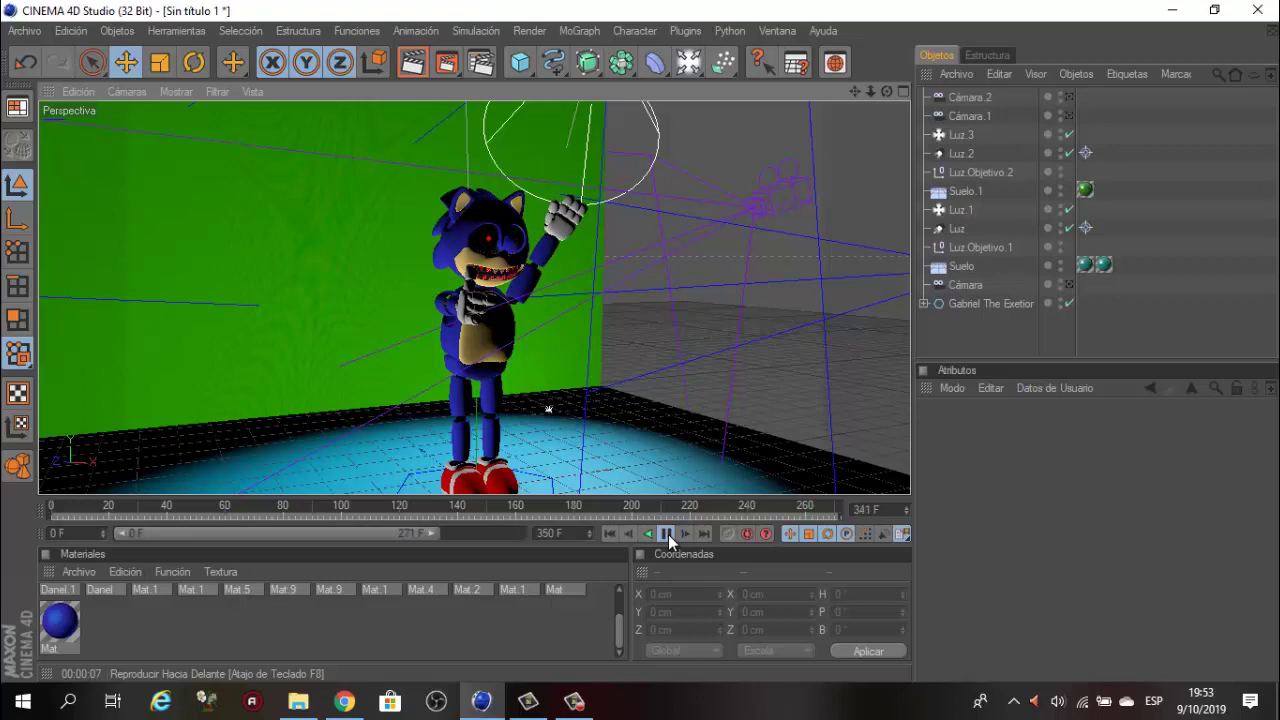
pyautogui.click(668, 534)
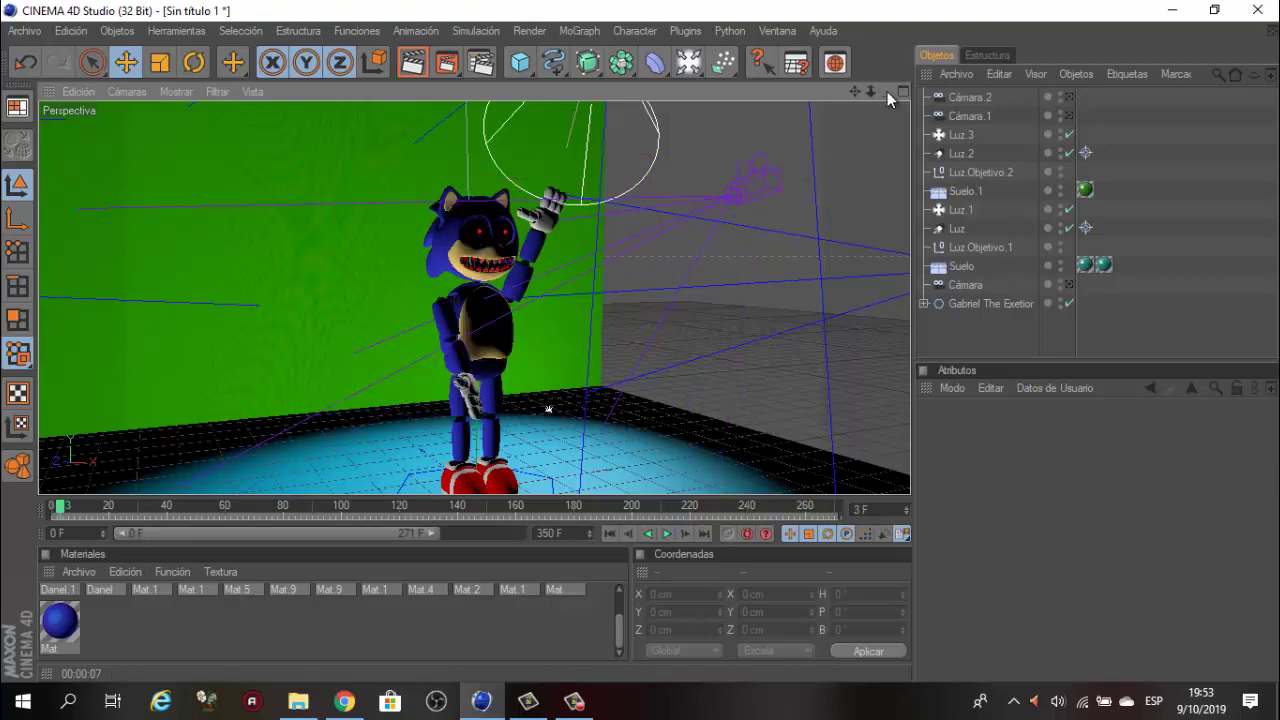
pyautogui.moveTo(887, 91); pyautogui.dragTo(647, 341)
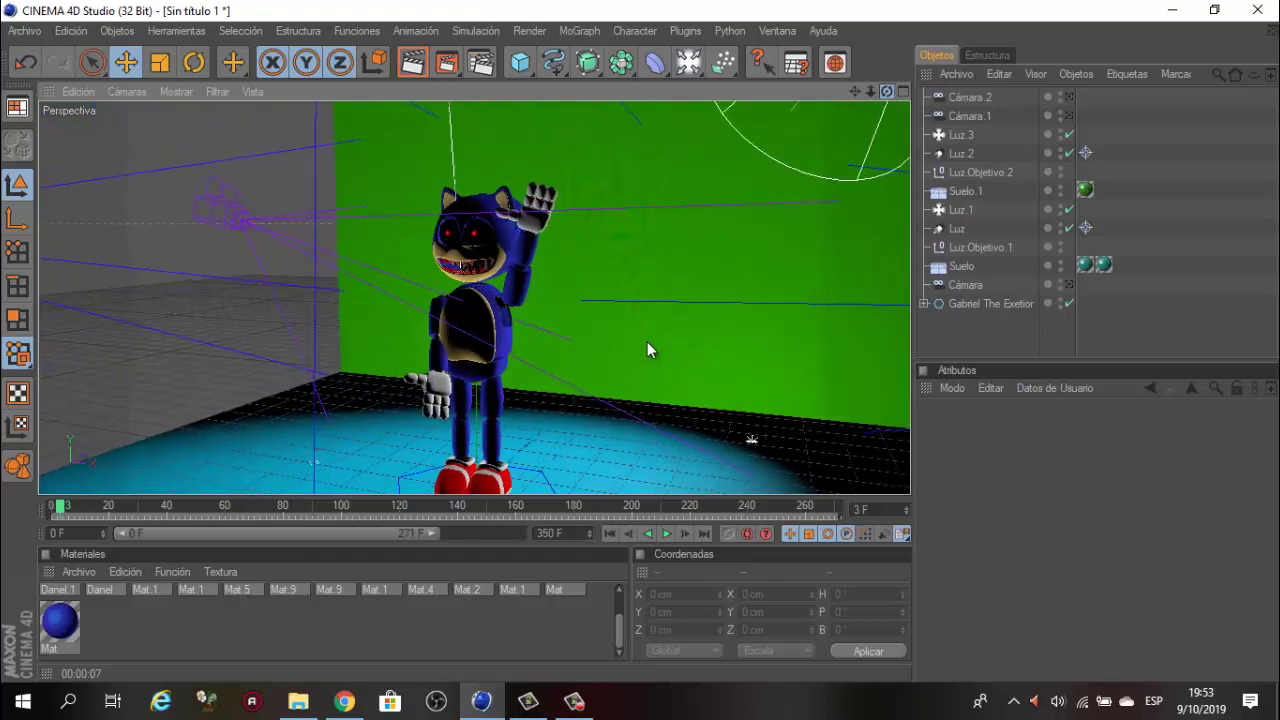
pyautogui.click(666, 534)
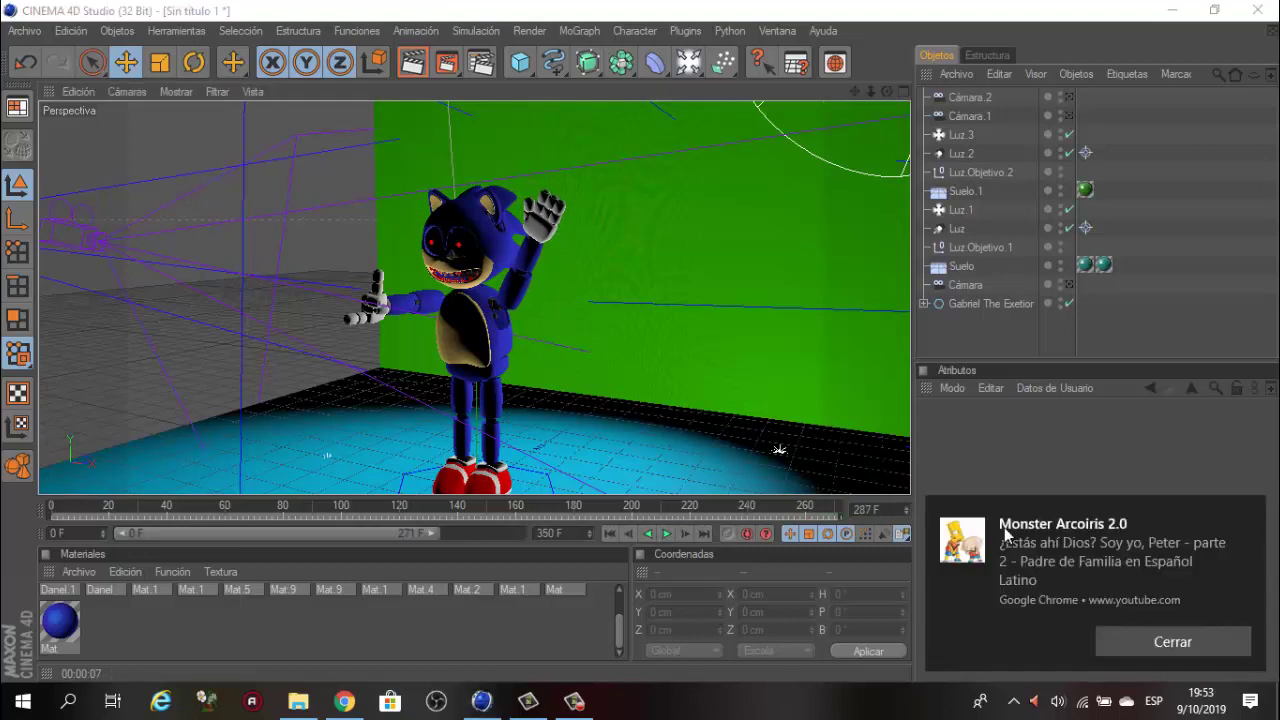
pyautogui.click(1053, 555)
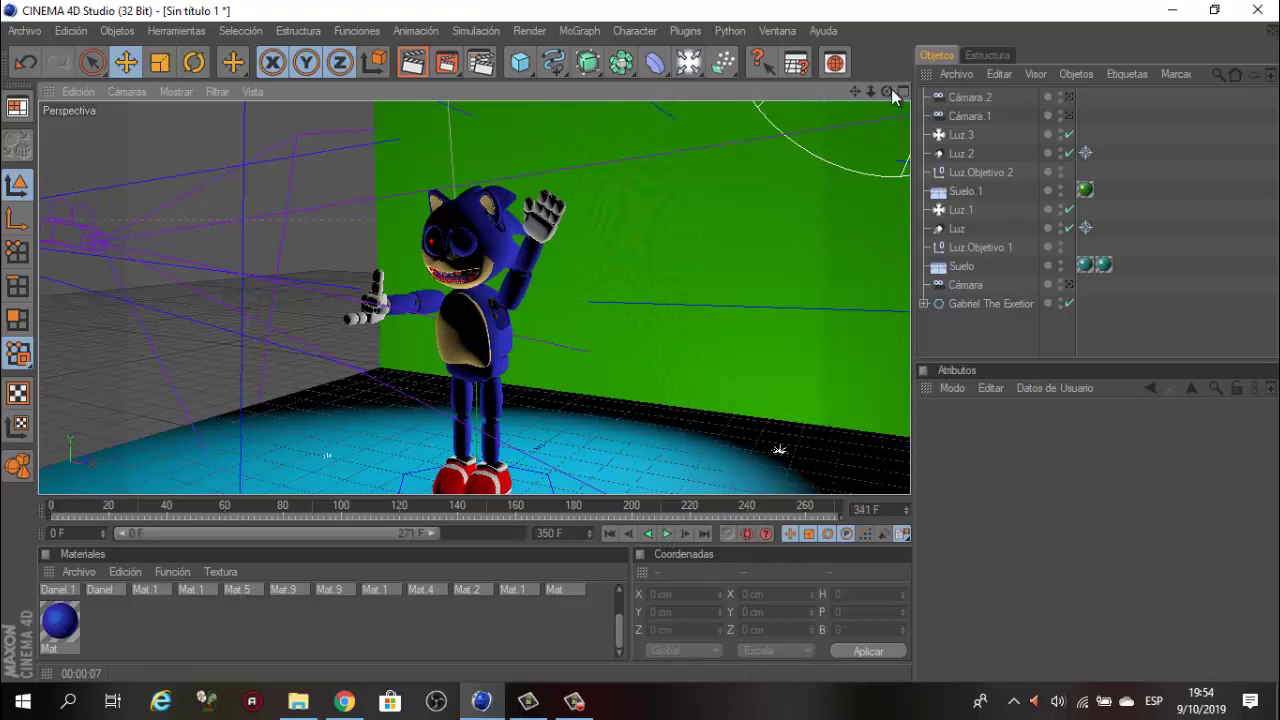
pyautogui.moveTo(887, 91)
pyautogui.mouseDown()
pyautogui.moveTo(629, 341)
pyautogui.moveTo(641, 340)
pyautogui.mouseUp()
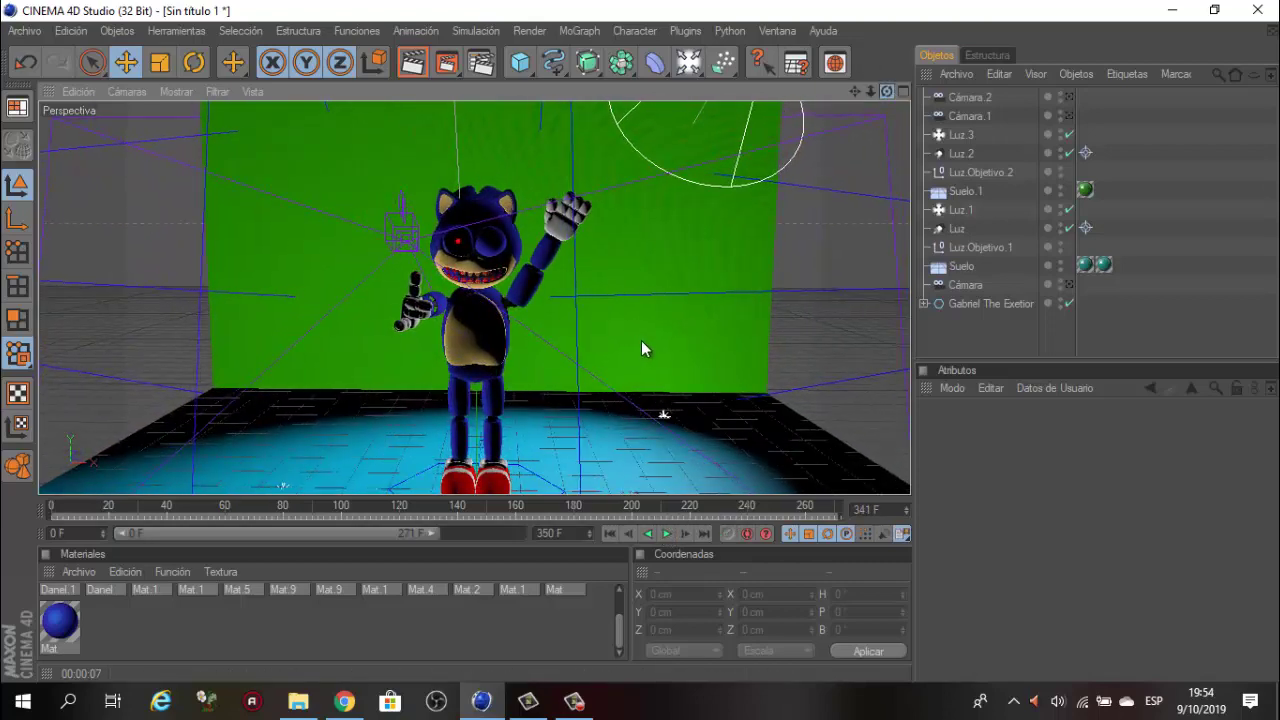
pyautogui.moveTo(871, 91)
pyautogui.mouseDown()
pyautogui.moveTo(644, 340)
pyautogui.moveTo(660, 338)
pyautogui.mouseUp()
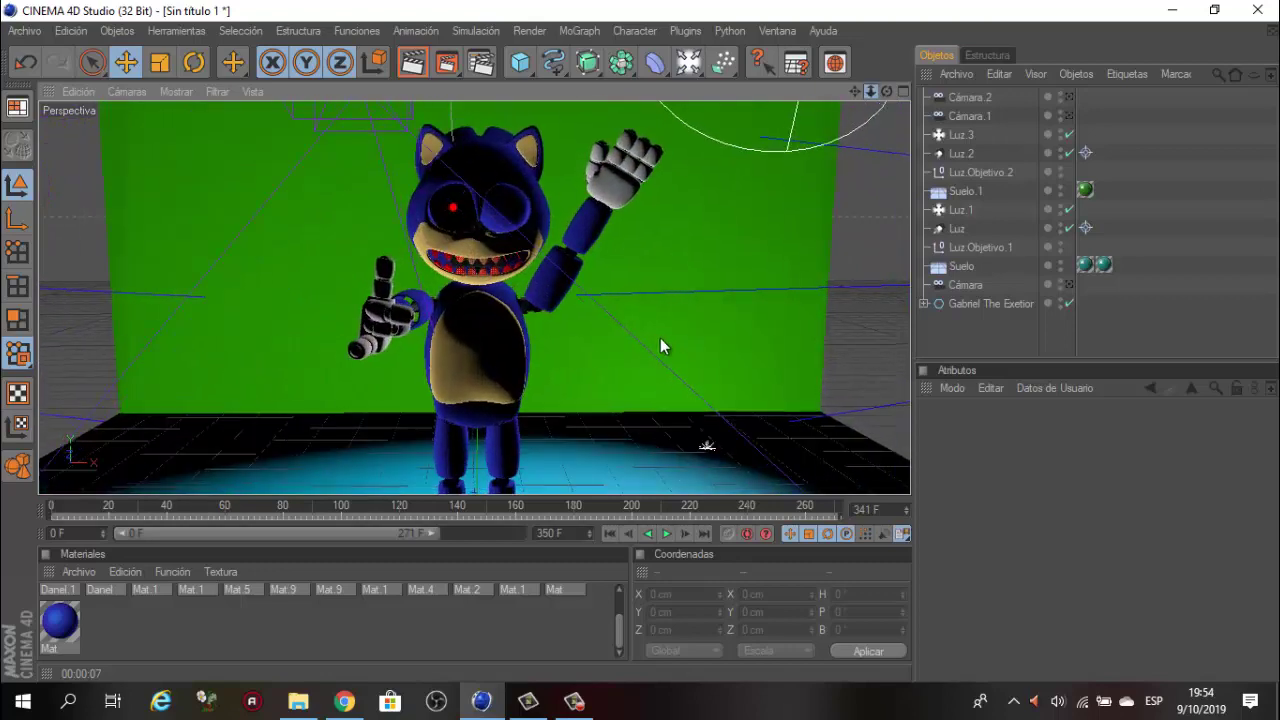
pyautogui.click(663, 534)
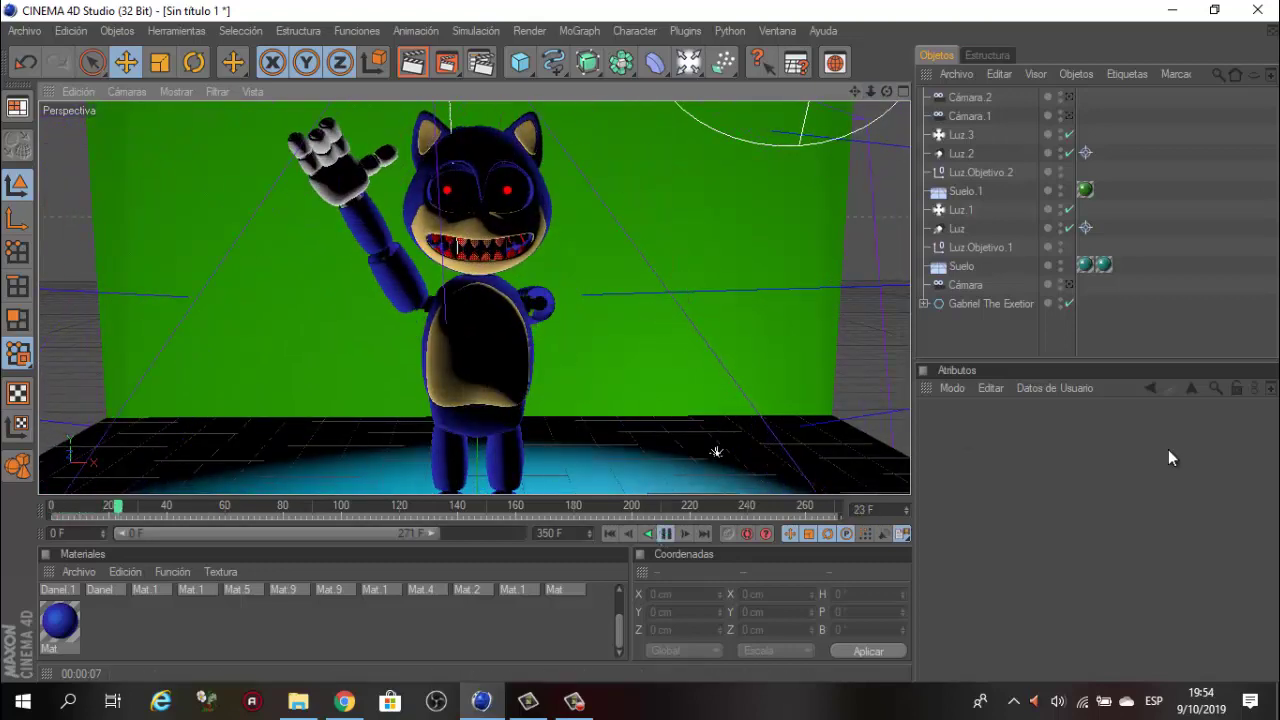